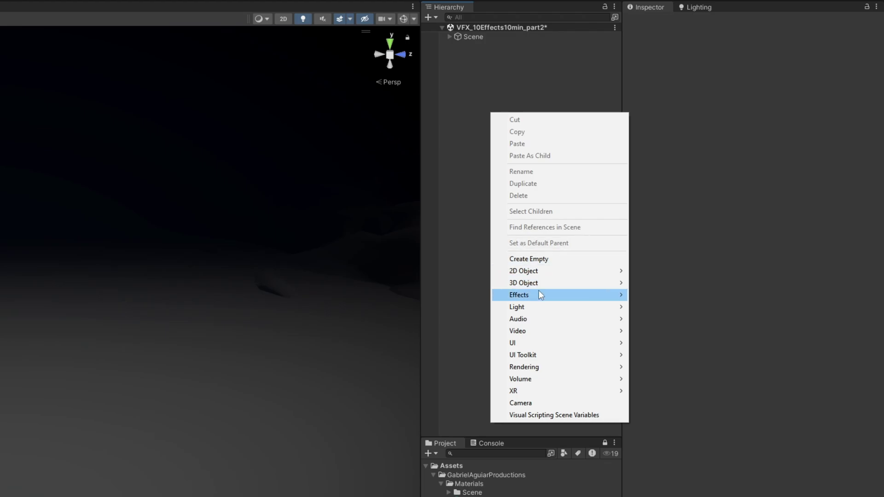
Step: Create a particle system and set its duration to 0.1, start lifetime to 0.16 and start speed to 50
mouse_move(540, 294)
left_click(640, 296)
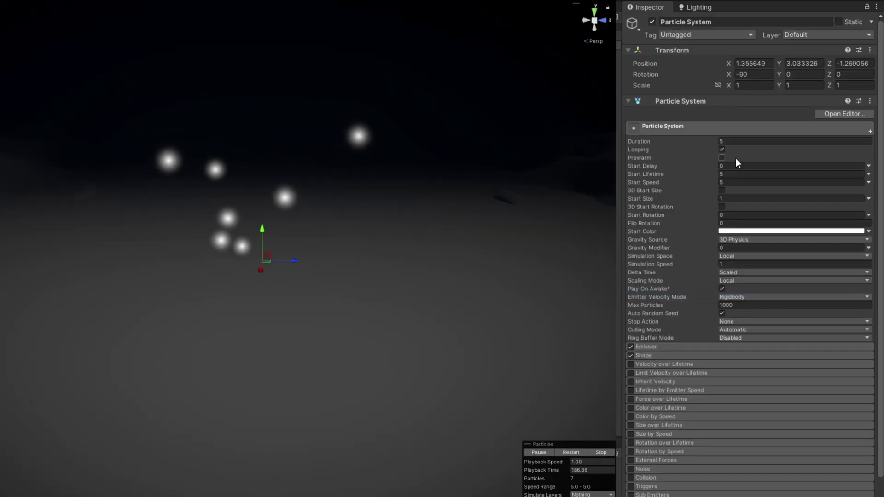
left_click(735, 141)
type(".1")
left_click(739, 175)
type(".16")
left_click(737, 182)
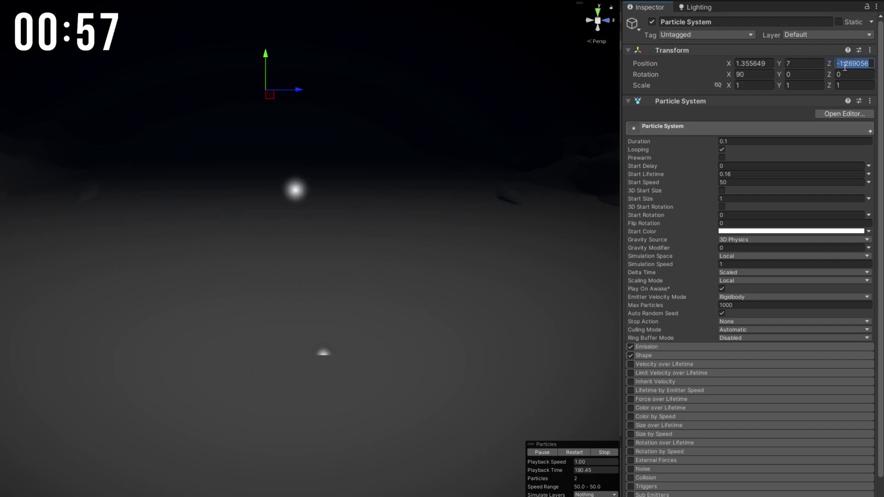
Step: Place the particle system at position 0, 7, 0 with an X rotation of 90 and give it the orange start color FDB42A
type("0")
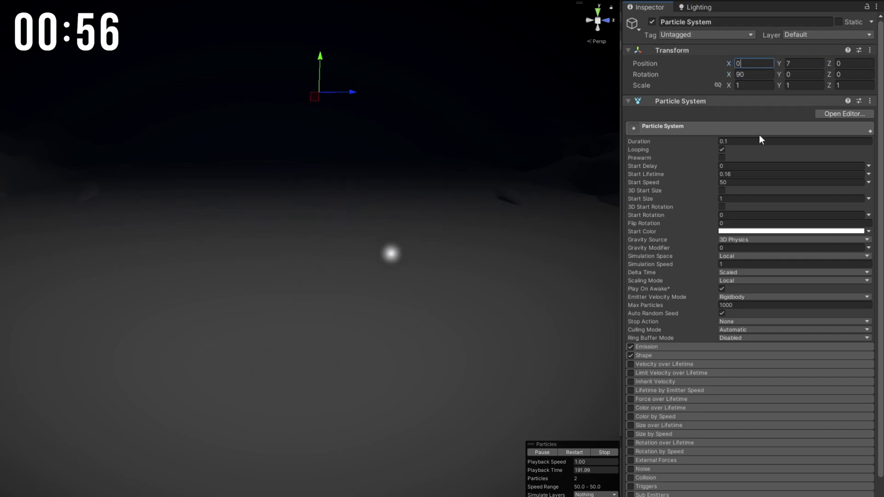
left_click(760, 231)
left_click(856, 287)
left_click(836, 289)
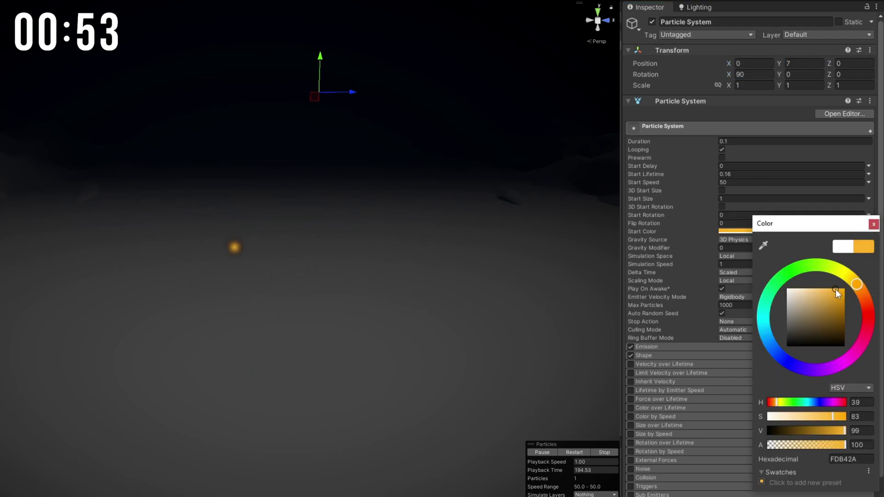
left_click(874, 225)
Step: Enable Trails with Flare00_AB_2 as the trail material and set the Renderer's render mode to None
scroll(704, 428, "down", 3)
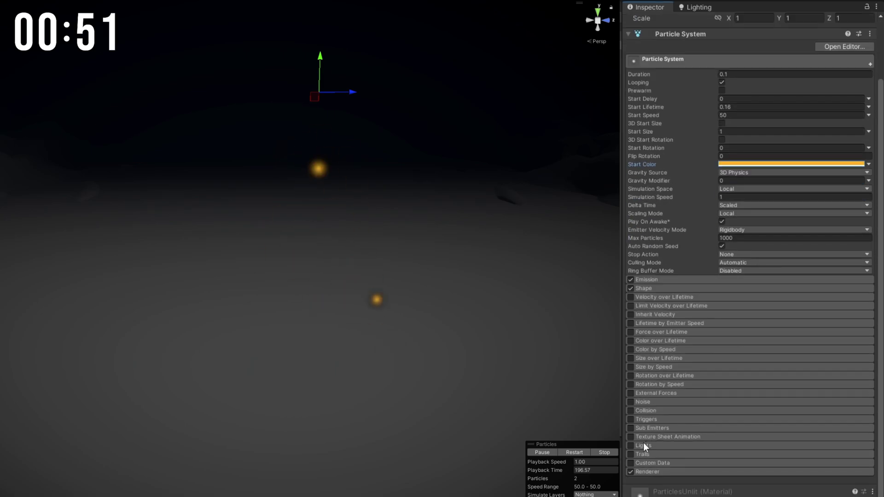
left_click(634, 454)
left_click(648, 474)
scroll(659, 465, "down", 5)
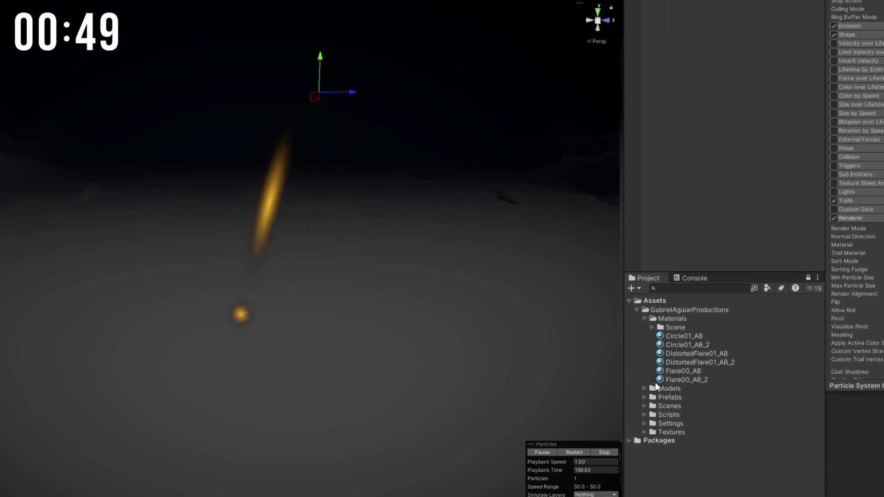
left_click_drag(656, 383, 821, 347)
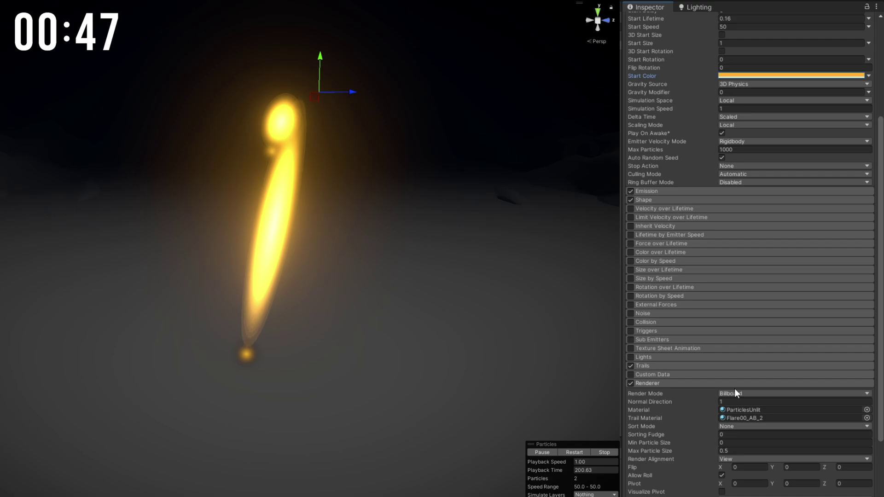
left_click(828, 323)
left_click(748, 464)
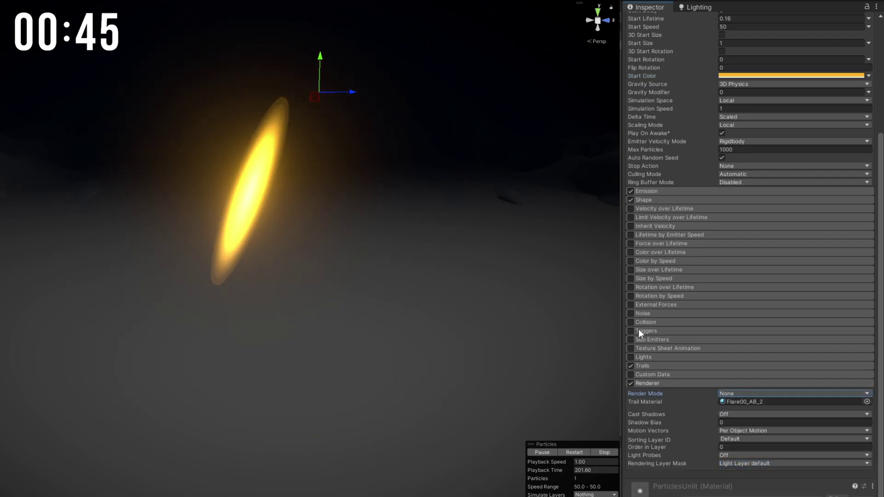
Step: Enable Noise with strength 15, frequency 3 and scroll speed 5
left_click(631, 314)
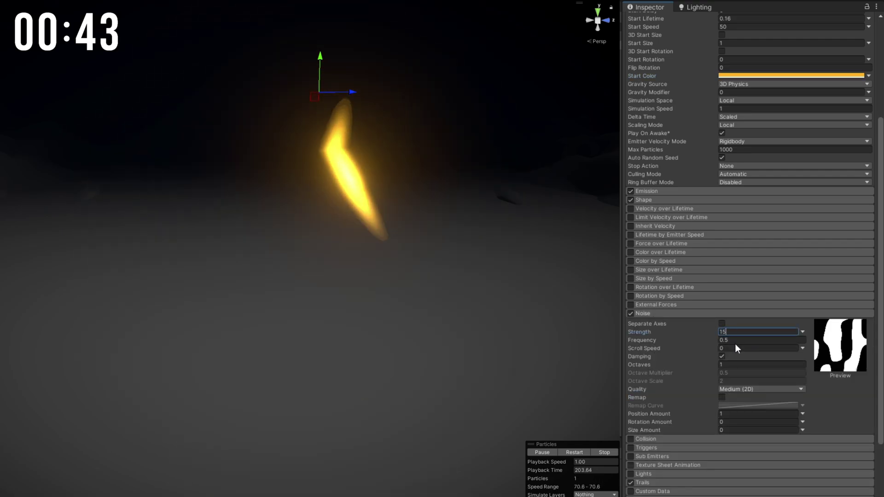
left_click(736, 341)
type("3")
left_click(733, 348)
type("5")
Step: Set the start size to Random Between Two Constants, from 0.02 to 0.1
scroll(708, 310, "up", 3)
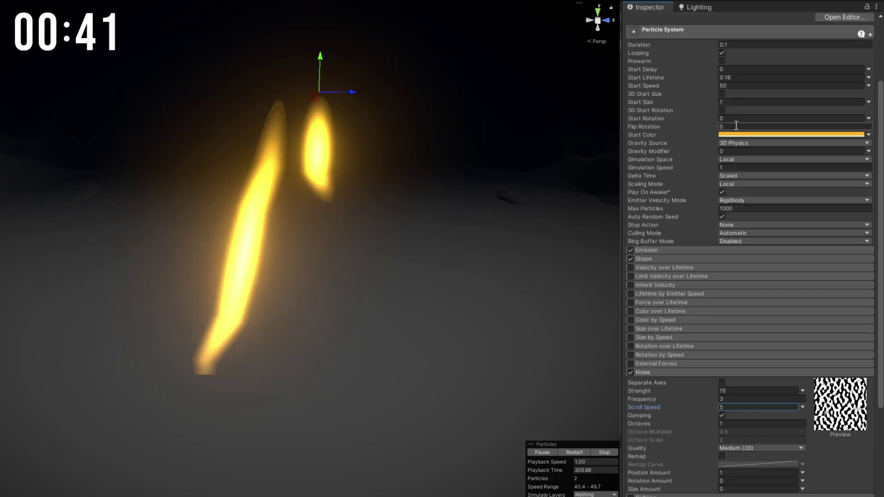
left_click(869, 118)
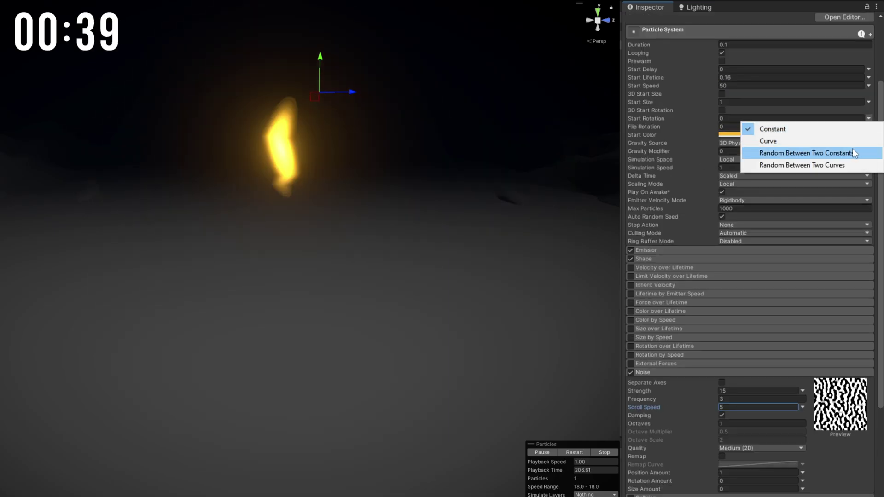
left_click(864, 103)
left_click(868, 102)
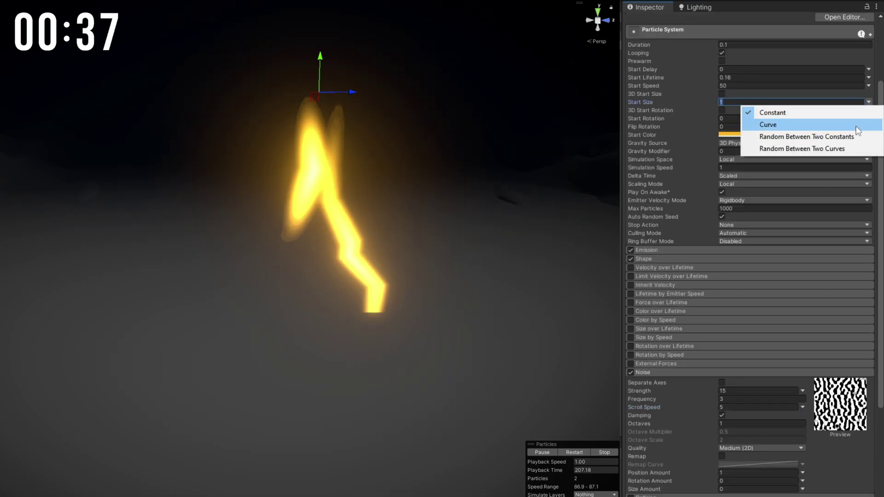
left_click(857, 136)
type(".0")
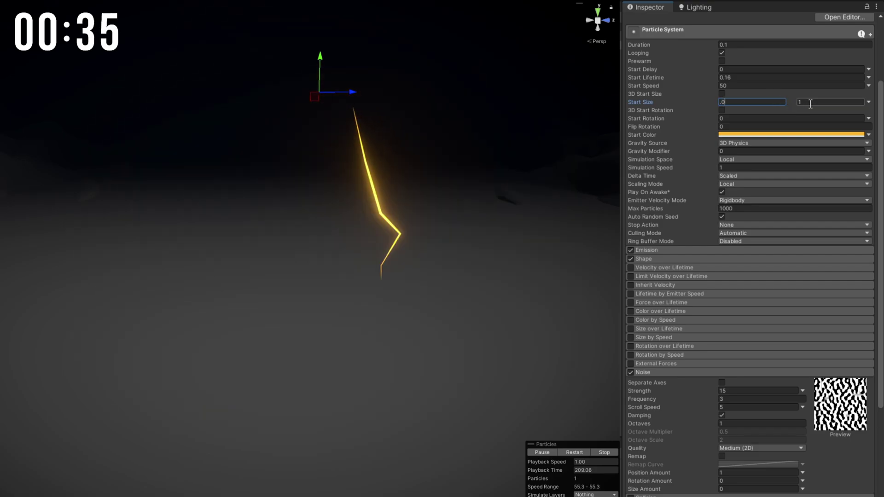
type("2")
left_click(810, 103)
type(".1")
key("Return")
Step: Enable Collision on the lightning particle system and set its type to World
left_click(676, 375)
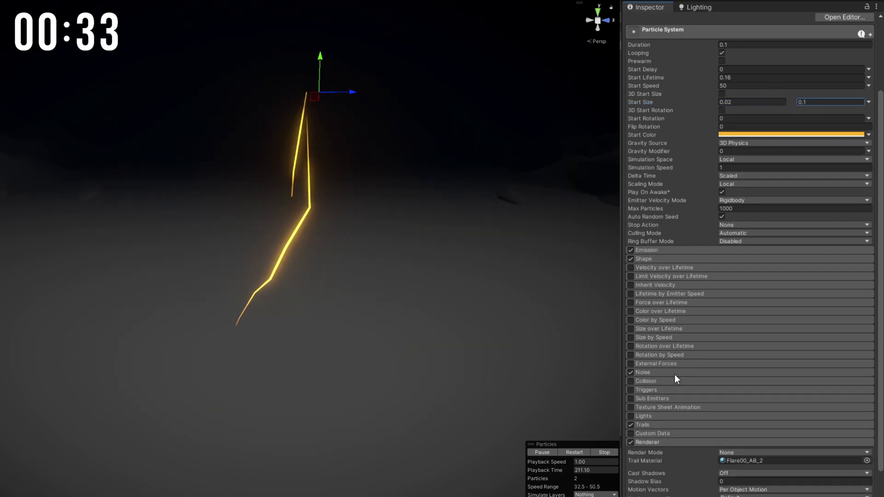
left_click(631, 382)
left_click(646, 380)
left_click(735, 391)
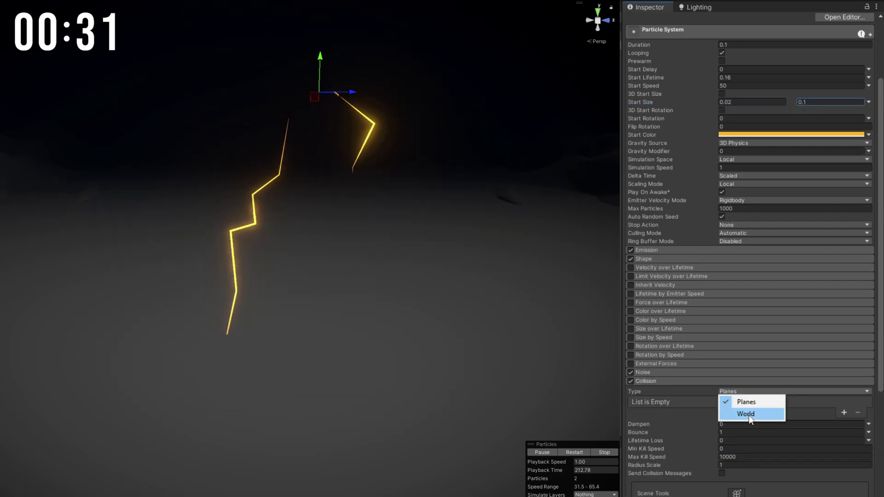
left_click(749, 414)
left_click(672, 381)
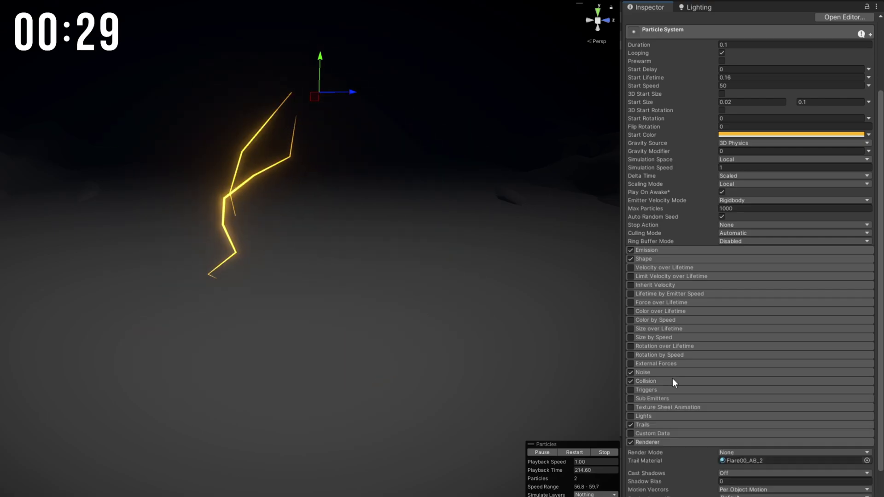
Step: Enable Sub Emitters on the lightning system and set the sub emitter's condition to Collision
left_click(631, 399)
left_click(648, 399)
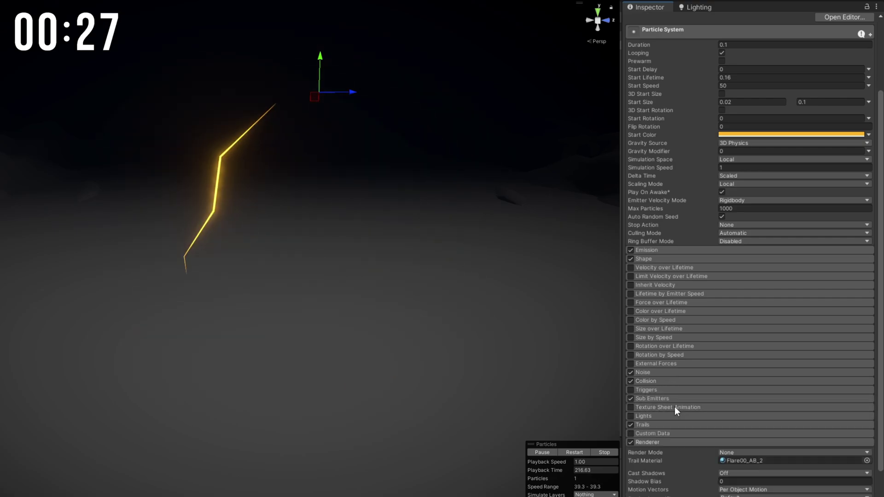
left_click(676, 413)
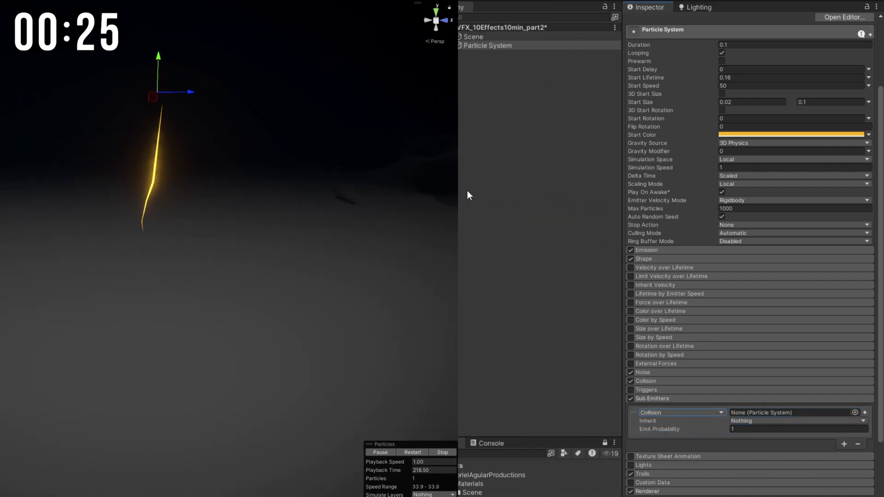
Step: Create a second particle system at the root of the scene hierarchy
right_click(460, 158)
mouse_move(513, 342)
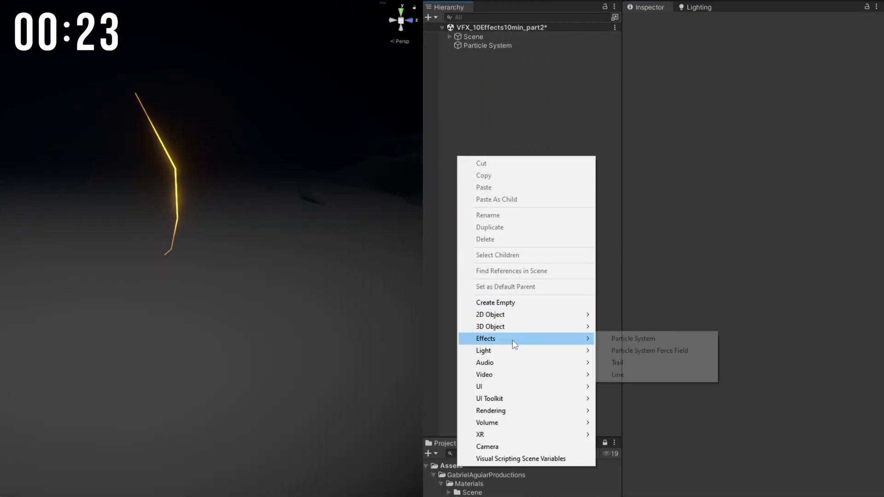
left_click(613, 339)
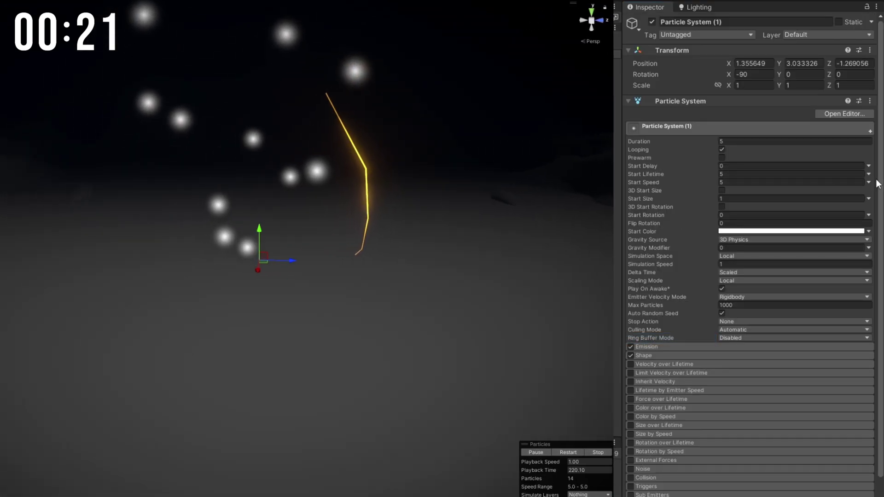
Step: Set the second system's start lifetime to Random Between Two Constants, from 0.5 to 1
left_click(870, 174)
left_click(859, 209)
left_click(782, 174)
type("0.5")
left_click(808, 174)
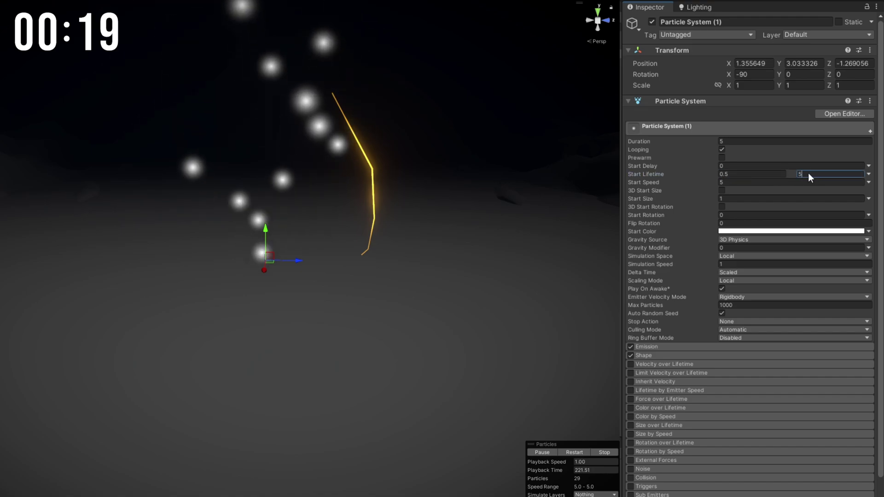
type("1")
Step: Randomize the second system's start speed between constants 1 and 5 and its start size between 0.01 and 0.1
left_click(869, 183)
left_click(856, 216)
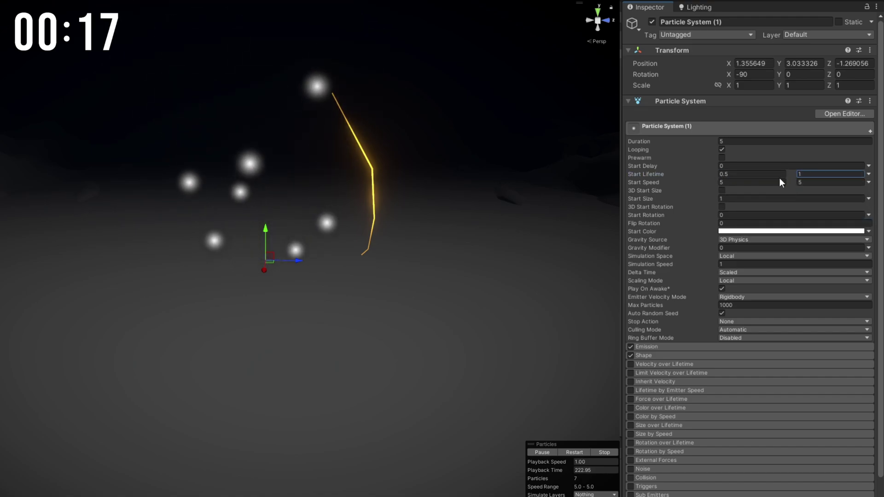
left_click(780, 181)
type("1")
left_click(869, 199)
left_click(773, 233)
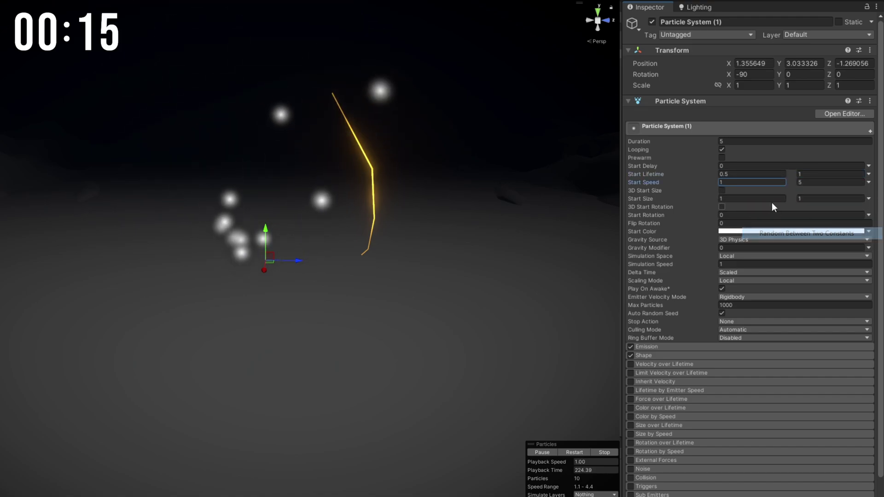
left_click(767, 199)
type("0.01")
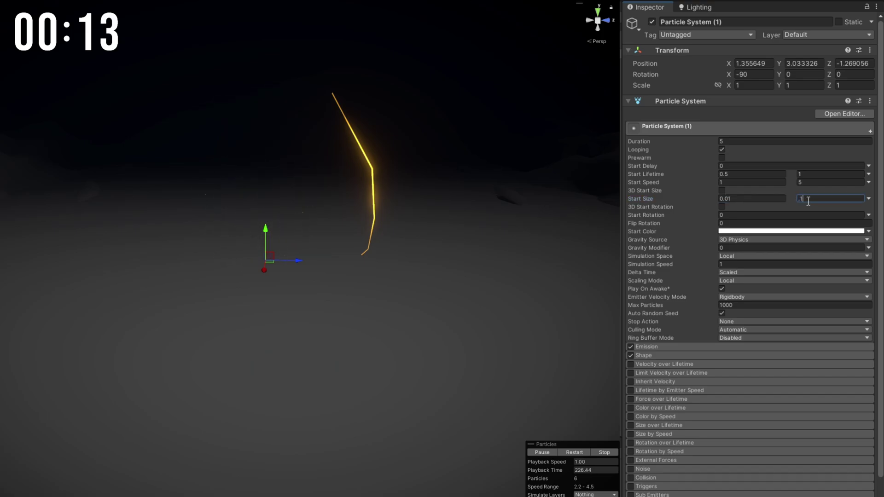
Step: Give the second system an orange start color and set its gravity modifier to 1
left_click(800, 231)
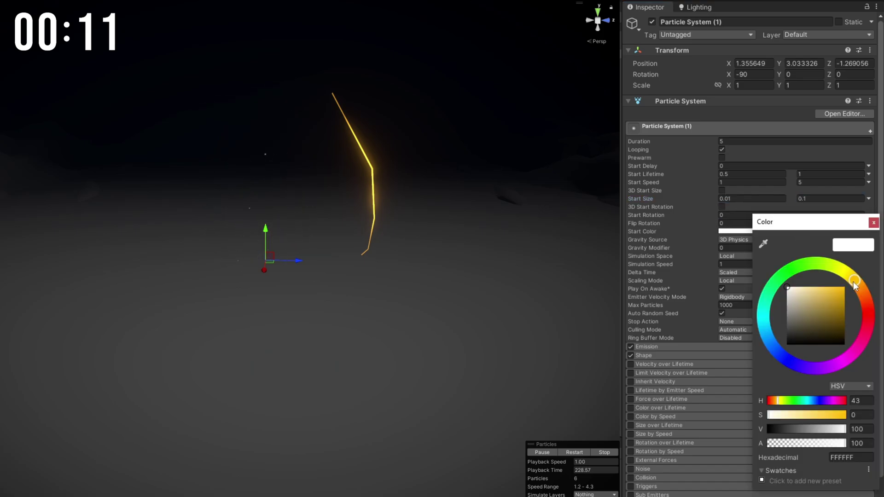
left_click_drag(842, 294, 839, 283)
left_click(874, 223)
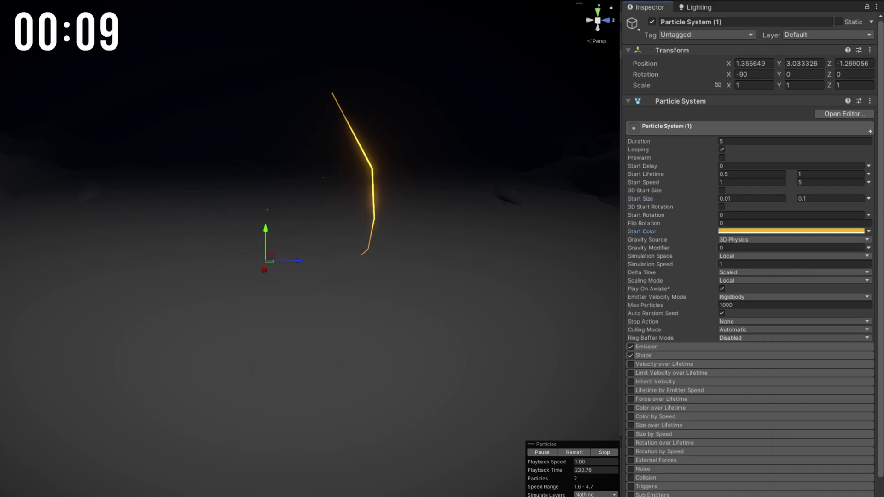
Step: Set the second system's emission rate over time to 0 and add one burst with a count of 30
left_click(653, 349)
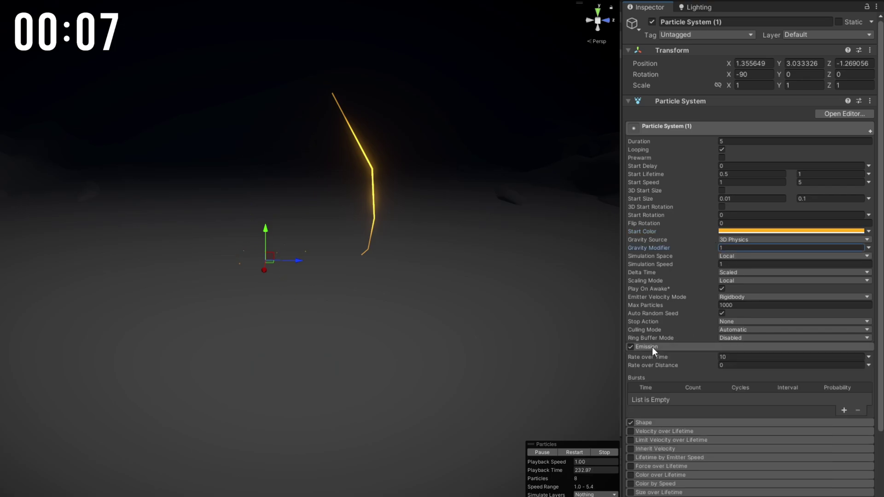
left_click(844, 411)
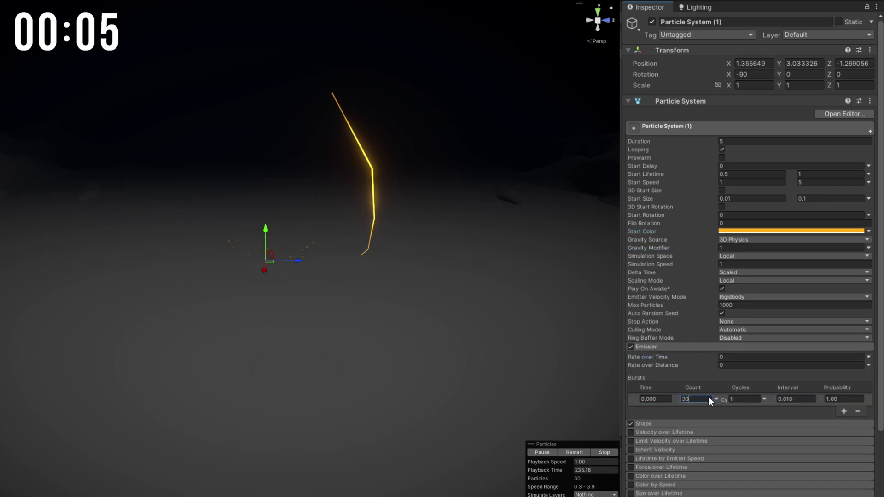
left_click(654, 348)
Step: Set the radius of the second system's cone emission shape to 0.2
left_click(662, 355)
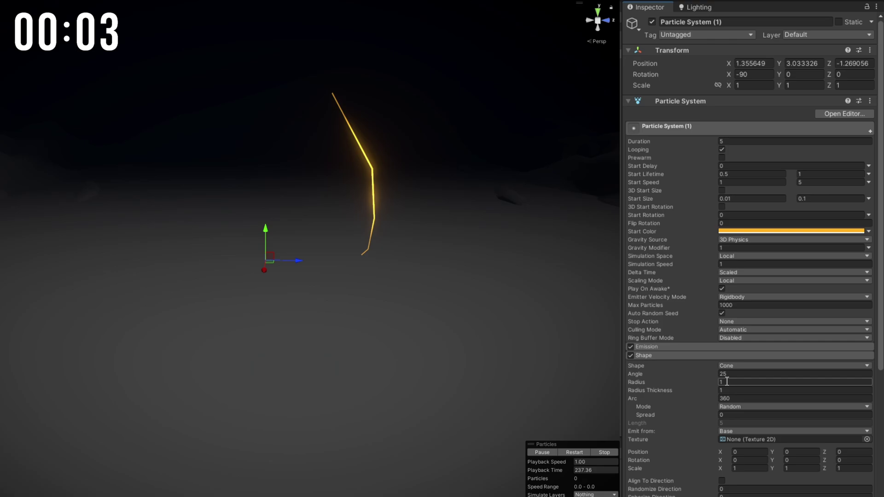
type(".2")
left_click(673, 355)
Step: Enable Velocity over Lifetime with a linear Y value of 5 in World space and change the linear velocity's value mode
left_click(629, 364)
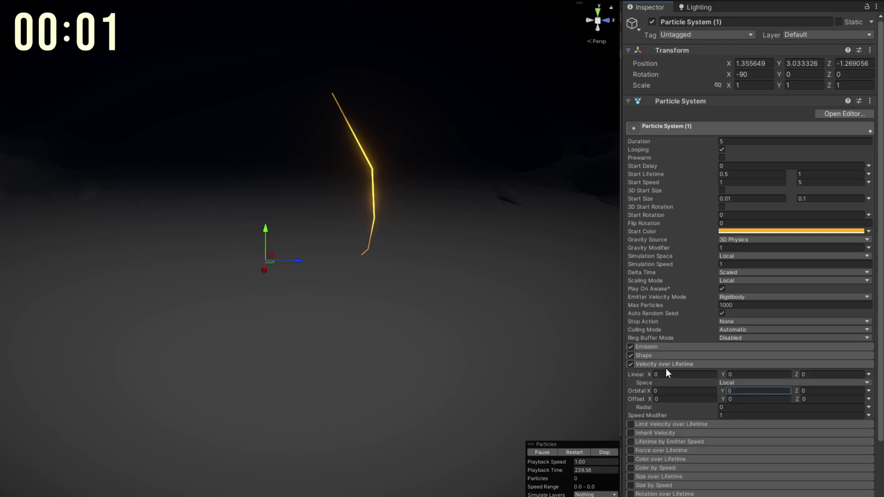
type("5")
left_click(742, 383)
left_click(742, 403)
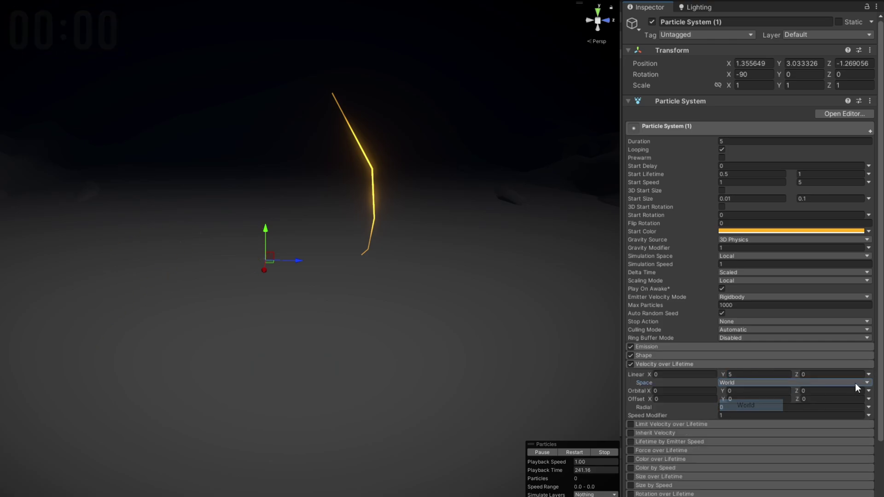
left_click(869, 375)
left_click(768, 397)
left_click(745, 365)
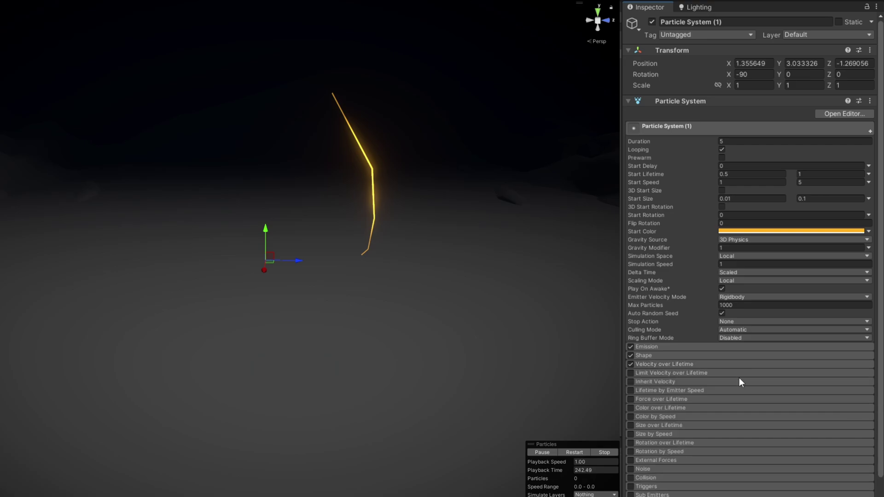
Step: Assign the Flare00_AB_2 material to the second system's Renderer
scroll(648, 463, "down", 3)
left_click(655, 470)
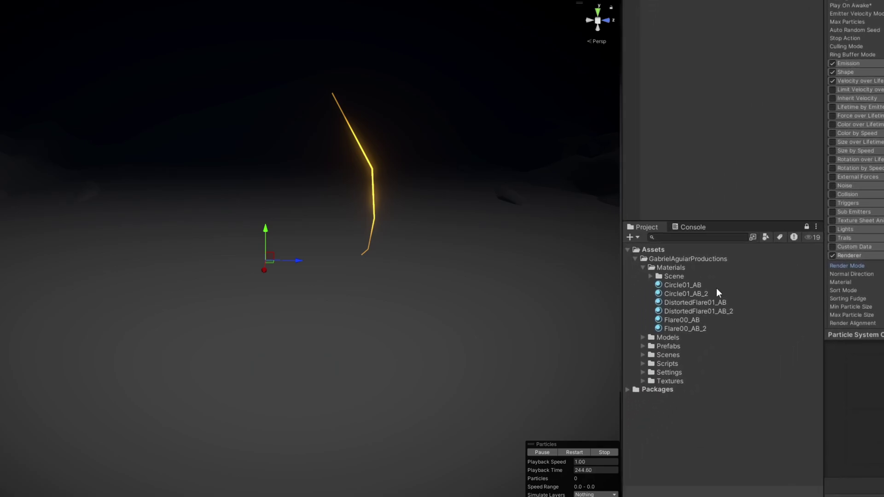
left_click_drag(696, 328, 738, 394)
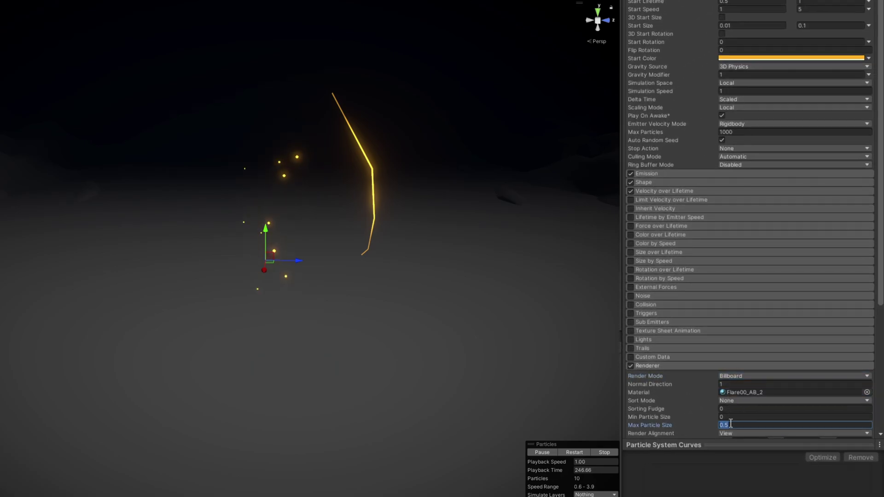
Step: Assign Particle System (1) as the first particle system's collision sub emitter and accept the reparenting
left_click(707, 25)
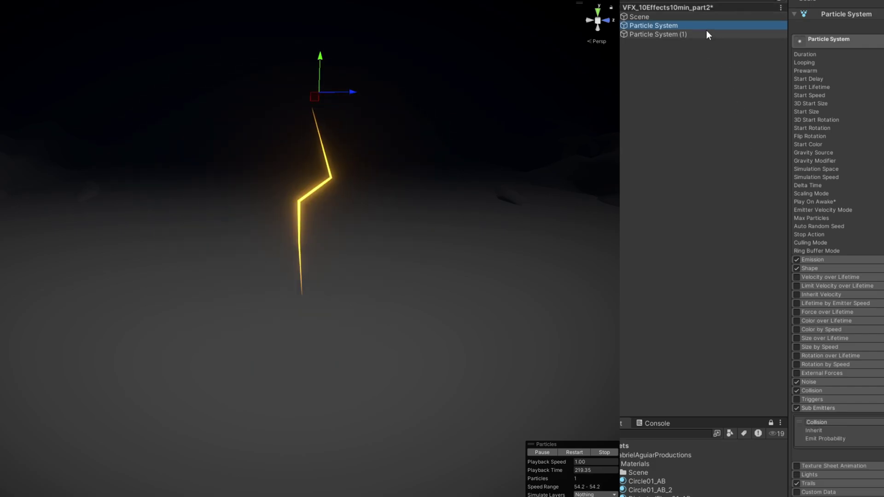
left_click_drag(706, 32, 769, 414)
key("Return")
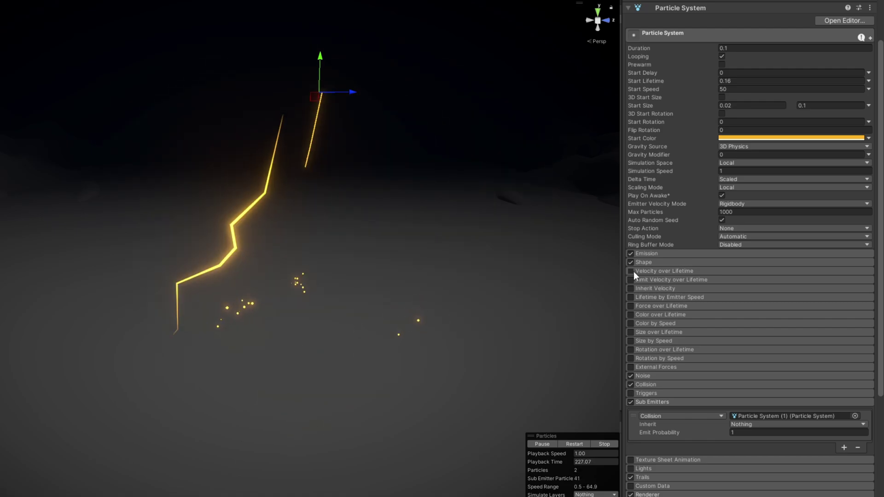
Step: Narrow the lightning system's cone emission shape to a radius of 0.1 and an angle of 15
left_click(662, 263)
left_click(728, 289)
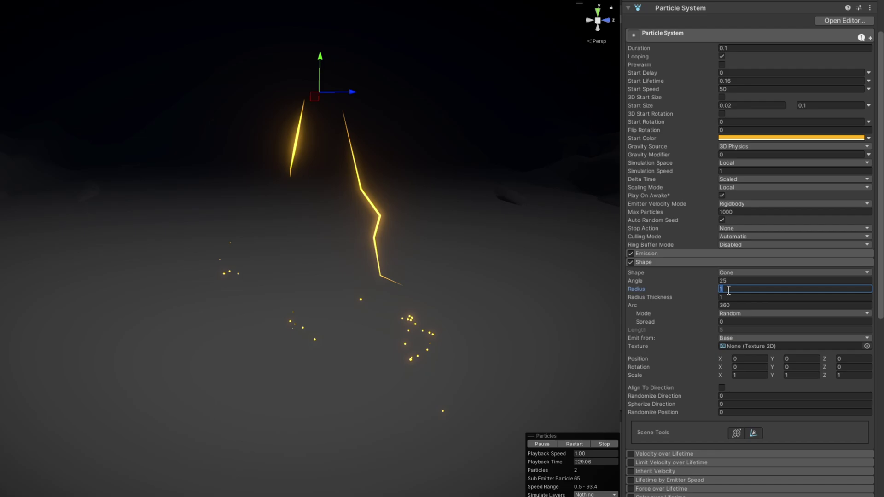
type("0.1")
left_click(729, 281)
type("15")
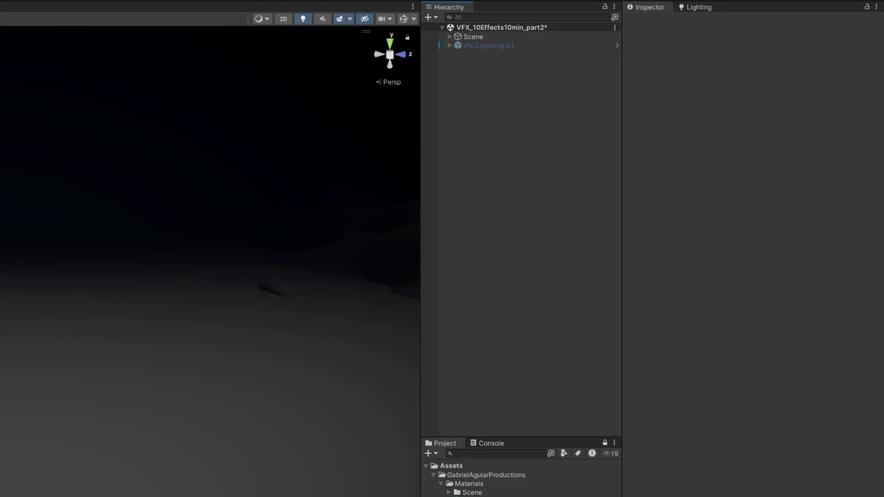
Step: Create a new particle system beside vfx_Lightning_01 and position it at X 0, Y 8, Z 0
right_click(491, 105)
mouse_move(525, 288)
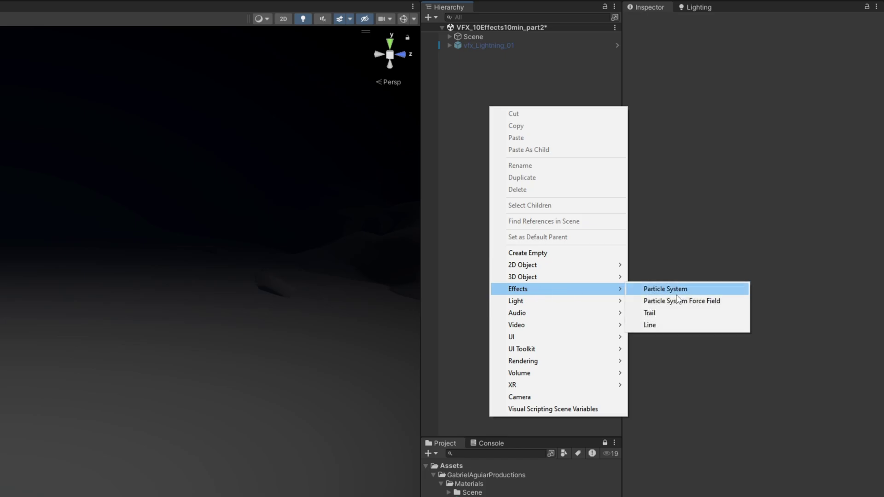
left_click(663, 288)
left_click(754, 63)
type("0")
left_click(805, 63)
type("8")
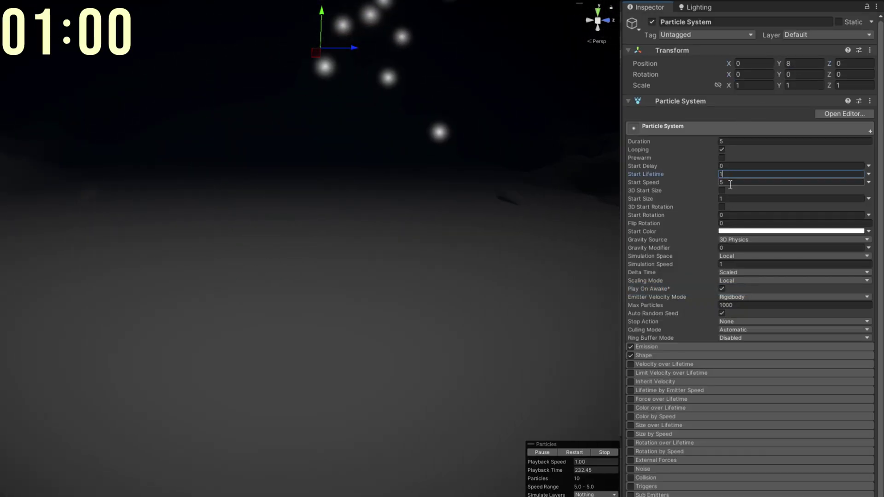
Step: Set Start Lifetime 10, Start Speed 0, Prewarm on, and 3D Start Size random between constants: X 0.05–0.1, Y 0.3–1.5
left_click(722, 158)
left_click(722, 190)
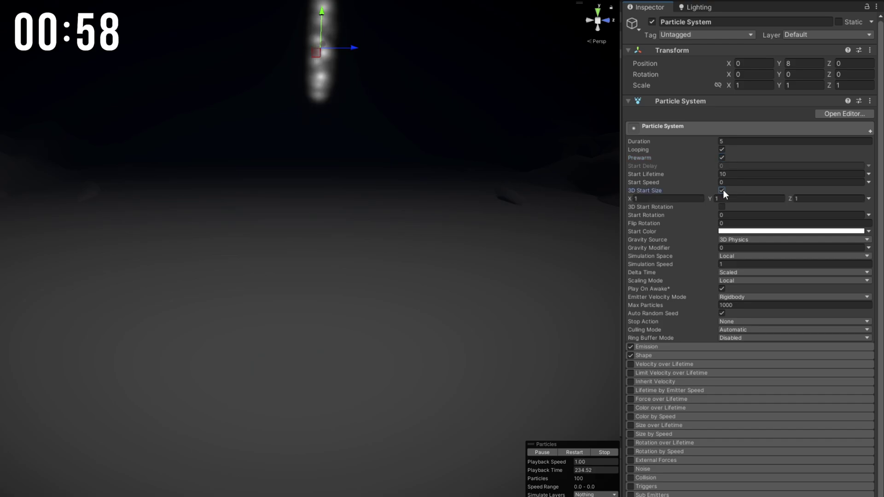
left_click(869, 199)
left_click(850, 234)
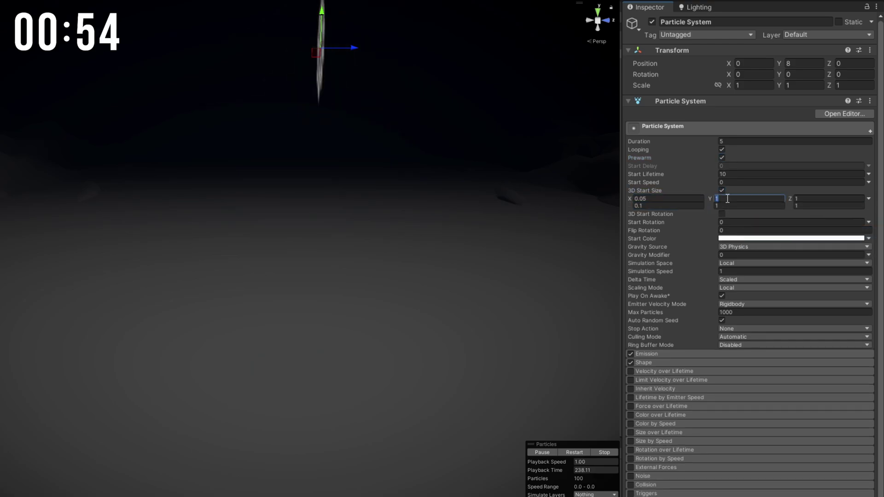
Step: Make Start Color random between two white colors, with the second color's alpha at 46
left_click(869, 239)
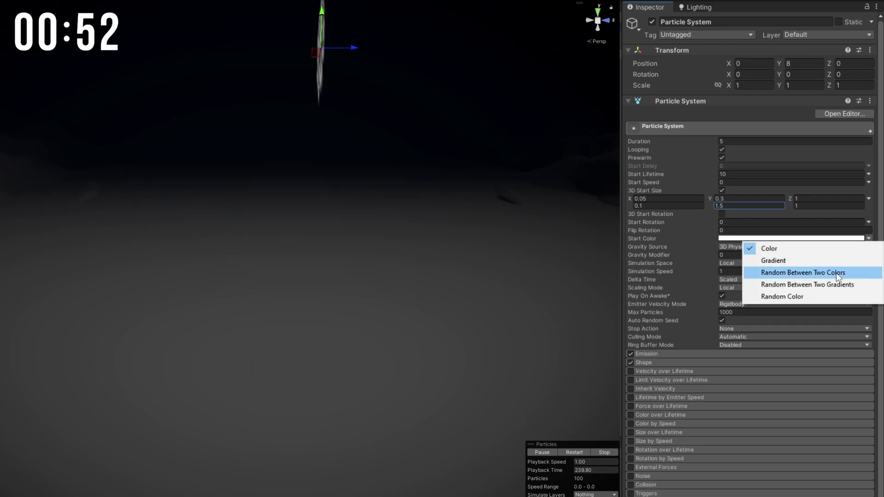
left_click(835, 273)
left_click(778, 245)
scroll(699, 348, "down", 1)
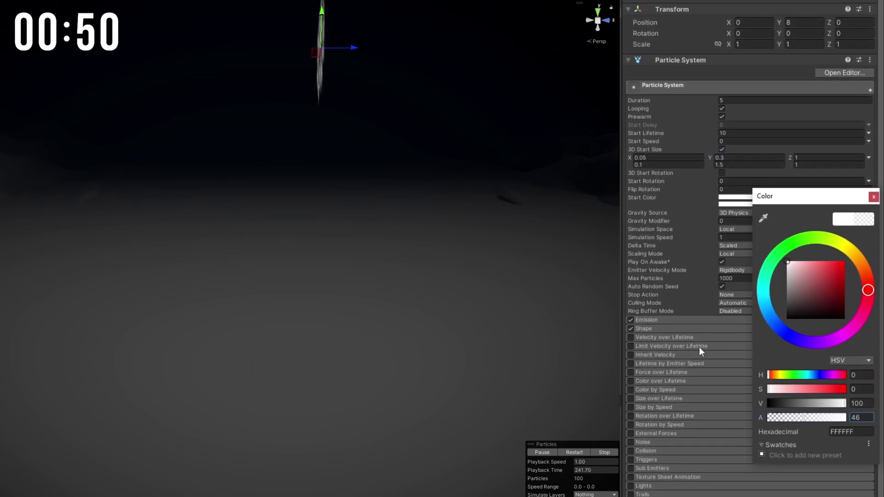
Step: Change the rain system's emission shape to Box and set its X scale to 50
left_click(665, 324)
left_click(742, 333)
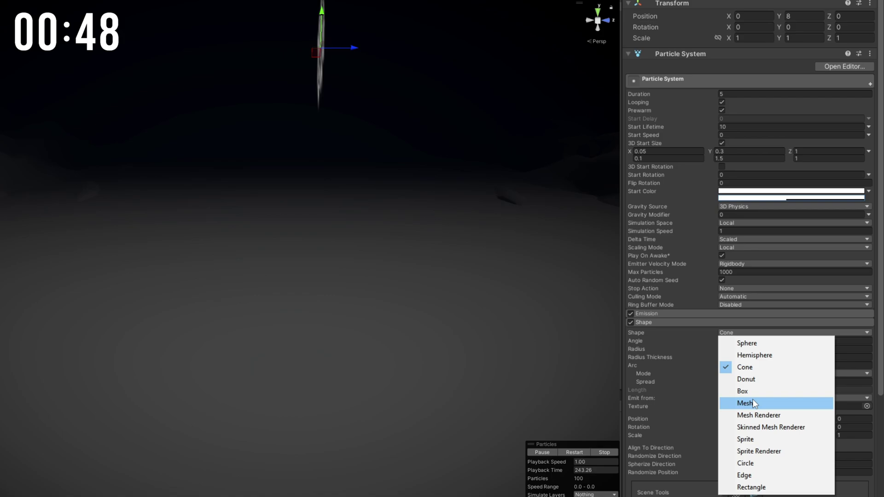
left_click(754, 389)
left_click(750, 378)
type("50")
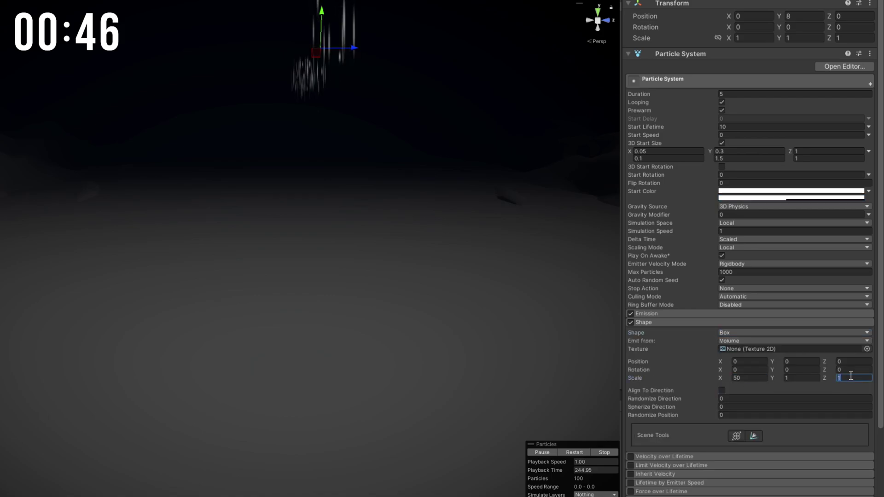
Step: Increase the rain system's emission rate over time
left_click(662, 322)
left_click(665, 313)
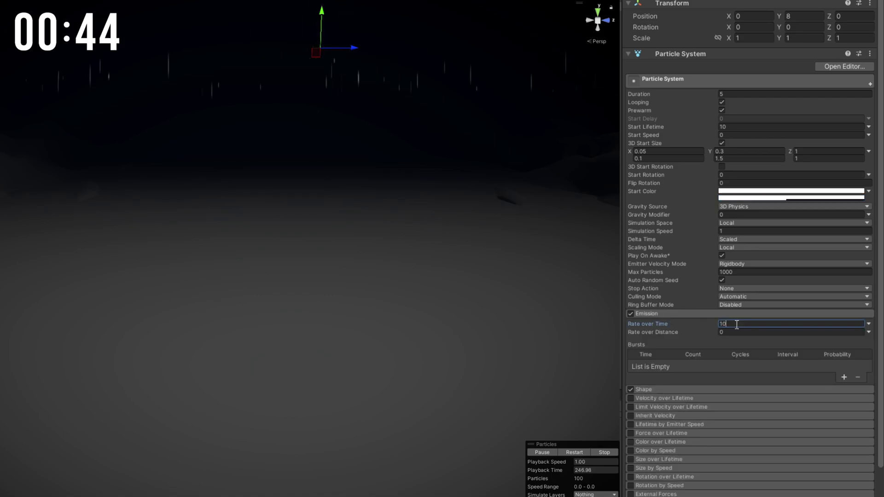
type("0")
left_click(689, 313)
Step: Enable Velocity over Lifetime with linear velocity random between two constants, Y from -10 to -30
left_click(631, 307)
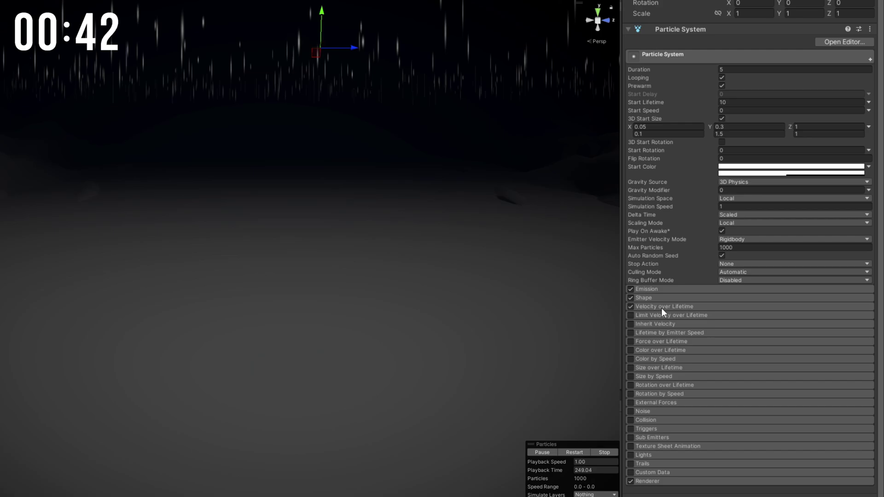
left_click(662, 307)
left_click(869, 317)
left_click(860, 351)
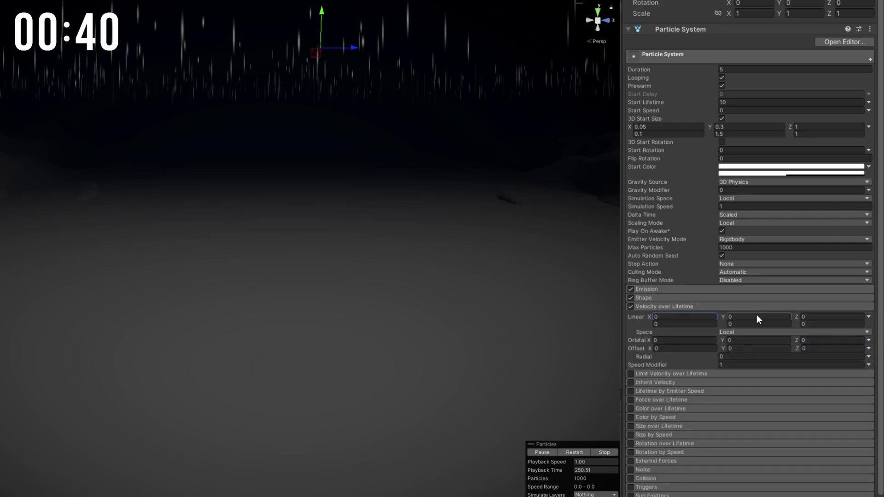
type("-10")
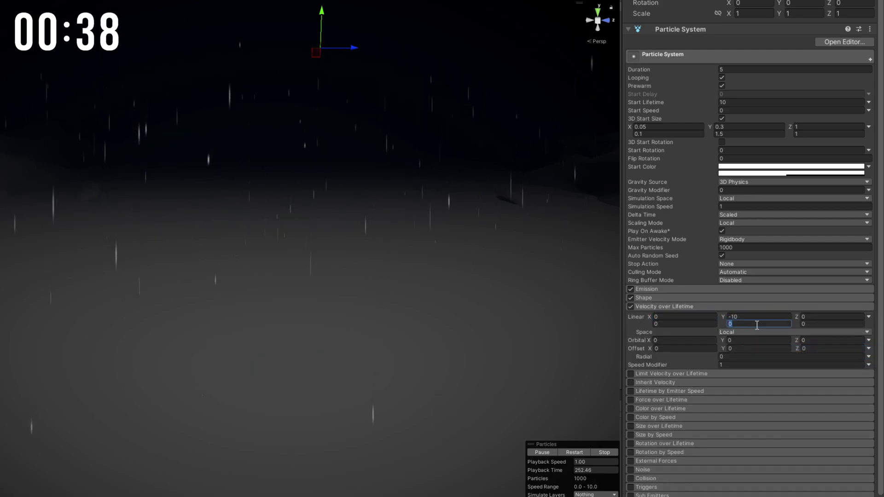
left_click(669, 307)
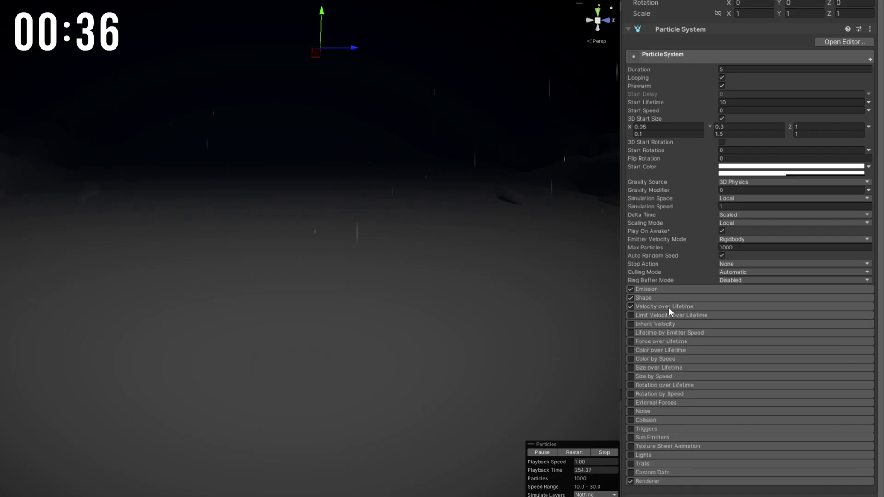
Step: Render the rain as Stretched Billboard with the Flare00_AB material and a Max Particle Size of 3
left_click(649, 480)
scroll(743, 349, "down", 5)
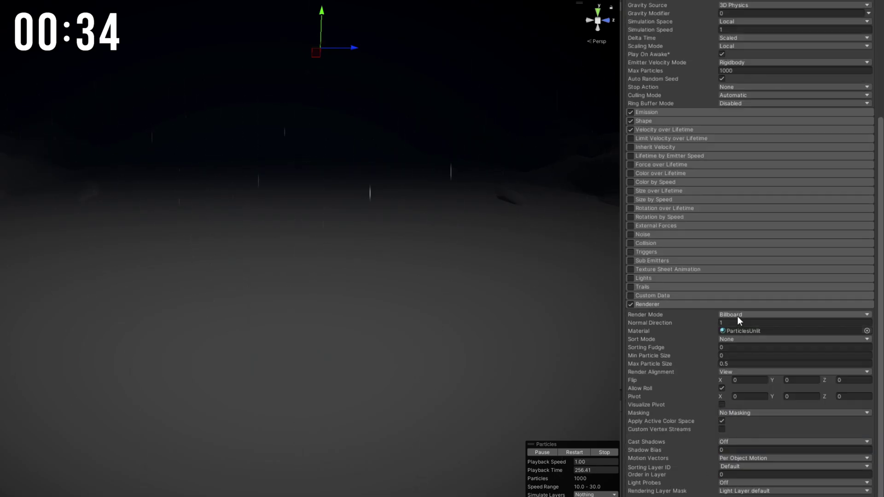
left_click(739, 316)
left_click(746, 336)
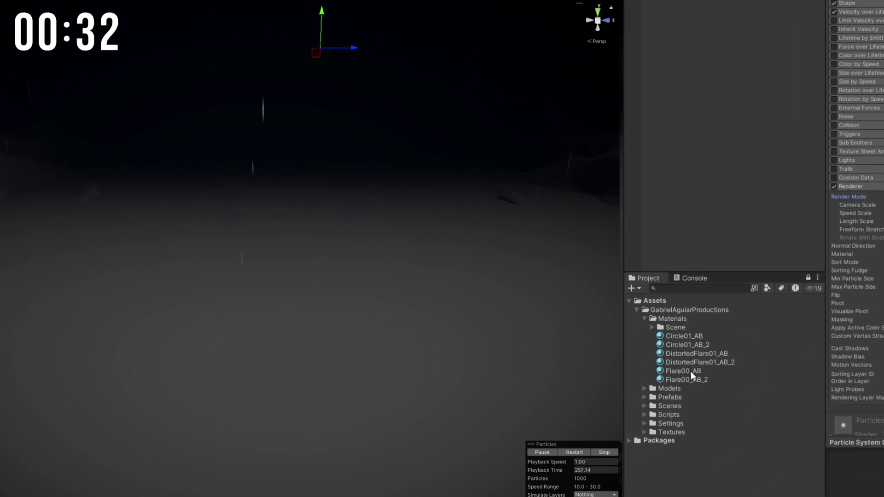
left_click_drag(690, 368, 726, 429)
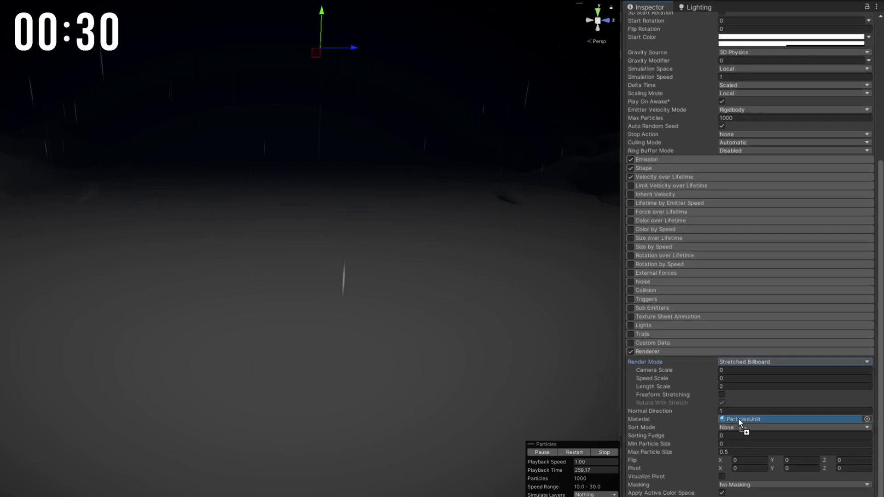
left_click(739, 452)
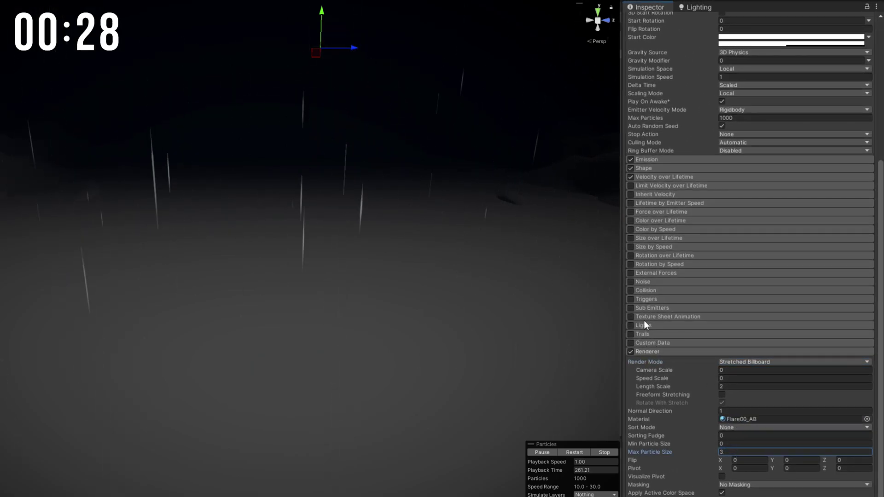
Step: Enable Sub Emitters triggered on Collision, and enable the rain's Collision module with type World
left_click(631, 307)
left_click(691, 322)
left_click(673, 342)
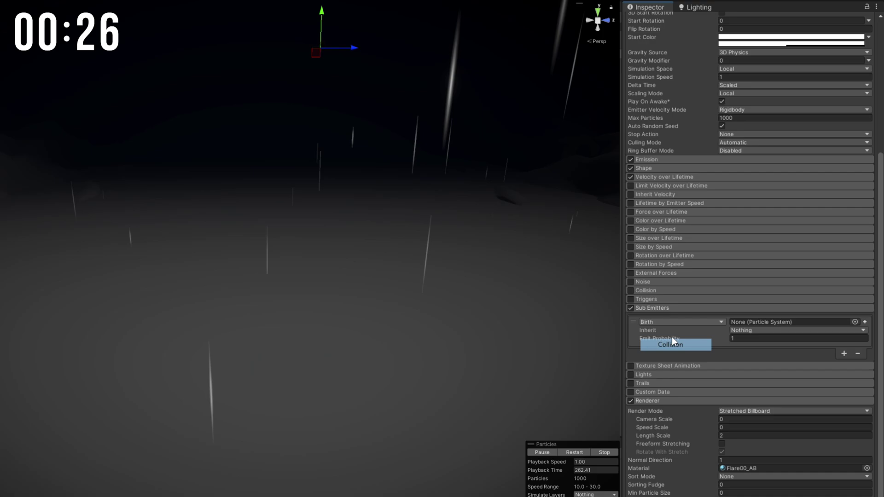
left_click(631, 291)
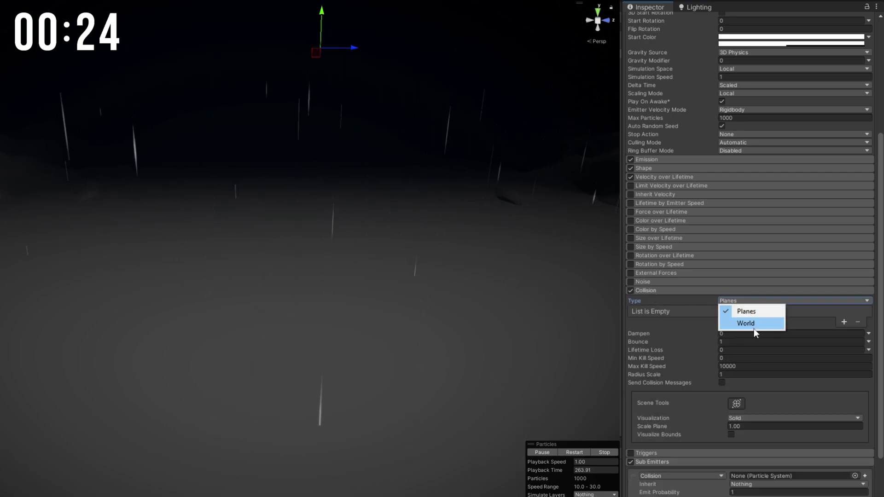
left_click(753, 328)
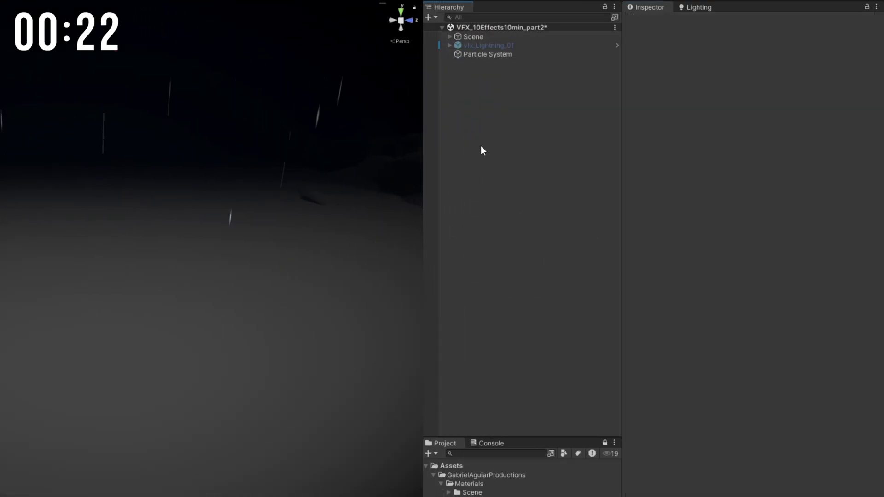
Step: Create a second particle system for the rain impacts with Start Lifetime 0.4 and Start Speed 0
right_click(480, 146)
mouse_move(543, 327)
left_click(647, 328)
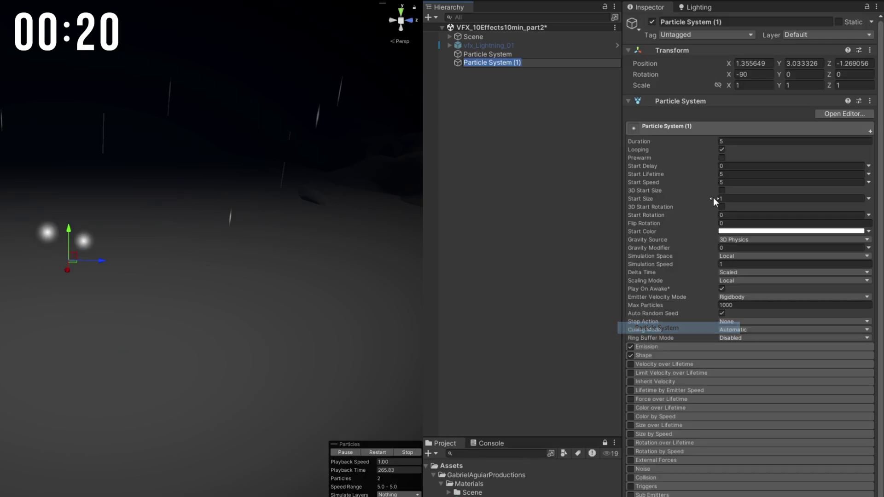
left_click(735, 174)
type("0.4")
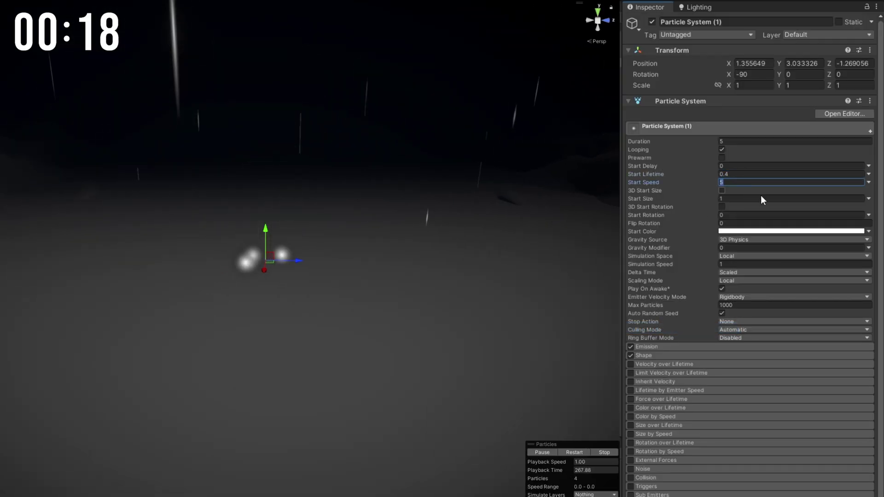
type("0")
Step: Make the impact system's Start Size random between 0.4 and 1.5, and lower its white Start Color's alpha
left_click(869, 198)
left_click(833, 233)
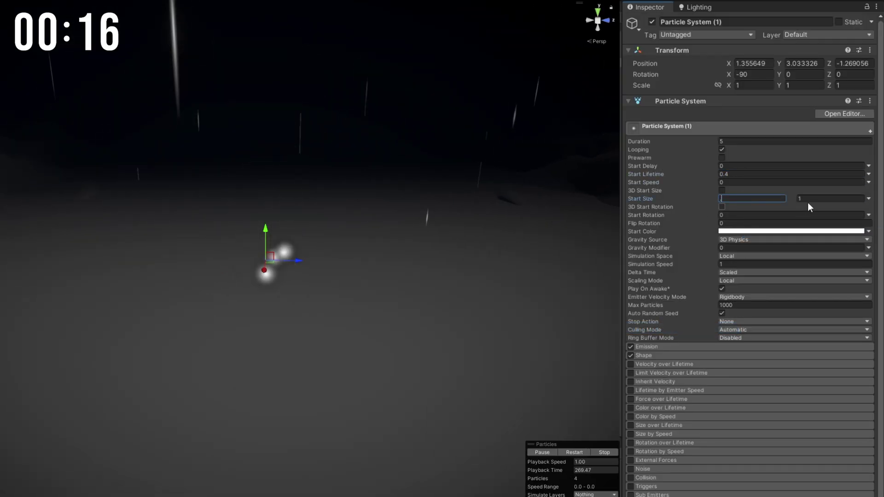
left_click(870, 232)
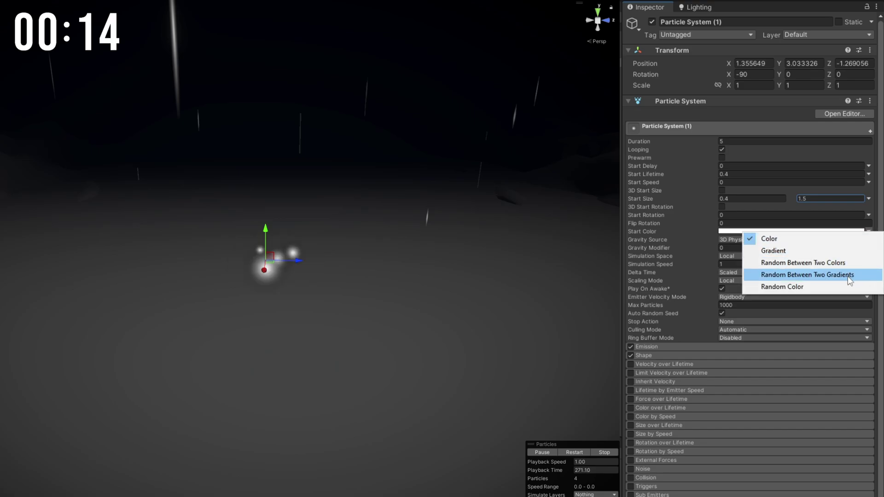
left_click(774, 237)
left_click(769, 230)
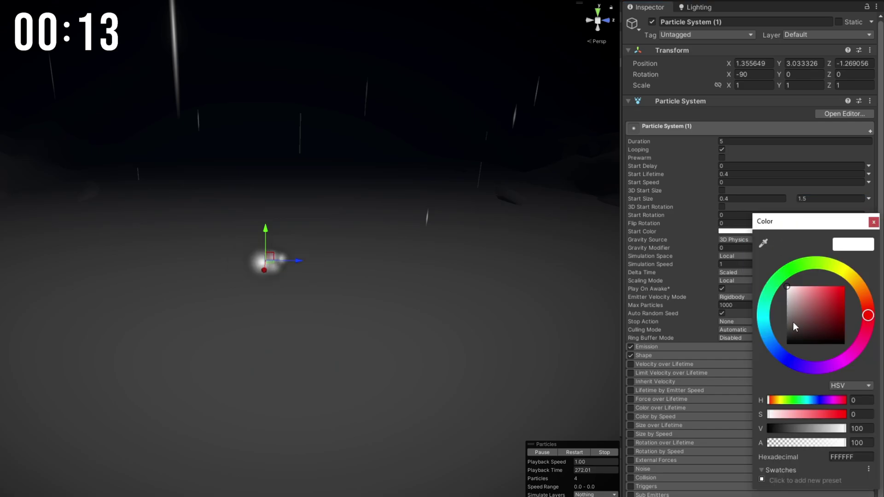
left_click(804, 443)
Step: Disable the impact system's Shape, set its emission rate over time to 0, and add one burst with a count of 1
left_click(632, 356)
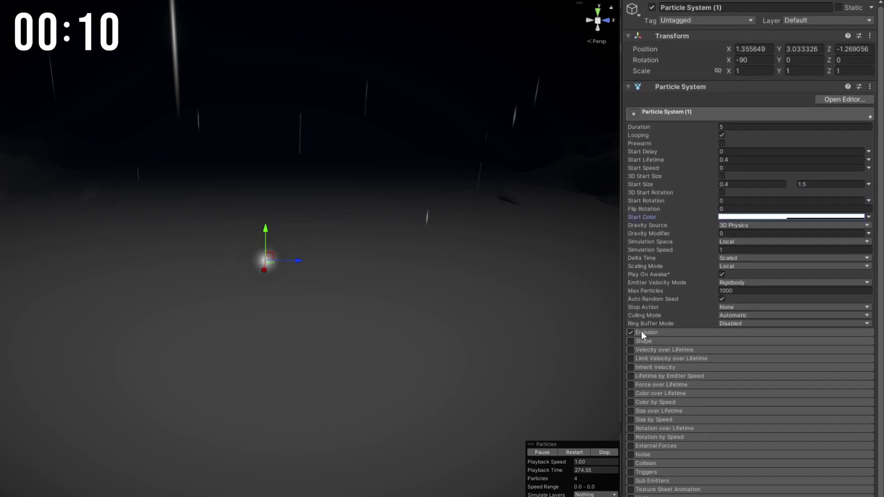
left_click(644, 333)
scroll(812, 371, "down", 3)
left_click(843, 373)
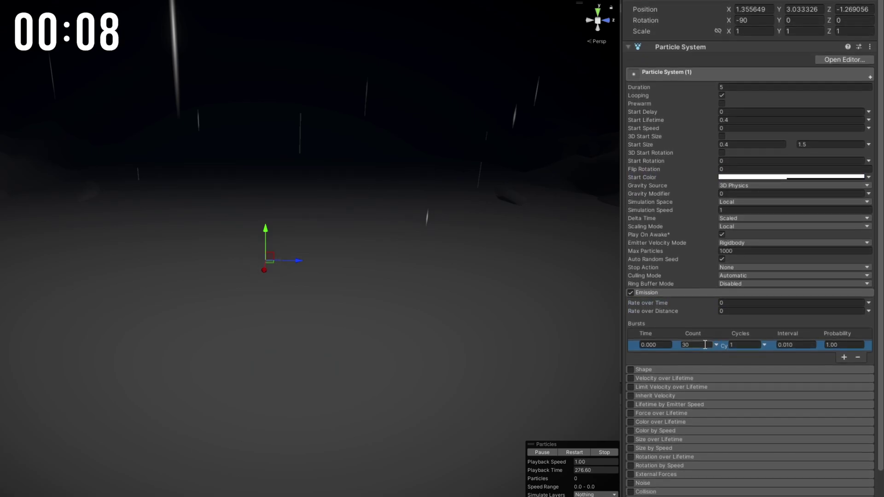
left_click(705, 345)
type("1")
Step: Enable Color over Lifetime with the white opaque-to-transparent gradient preset, and enable Size over Lifetime
scroll(640, 407, "down", 1)
left_click(630, 411)
left_click(659, 411)
left_click(755, 419)
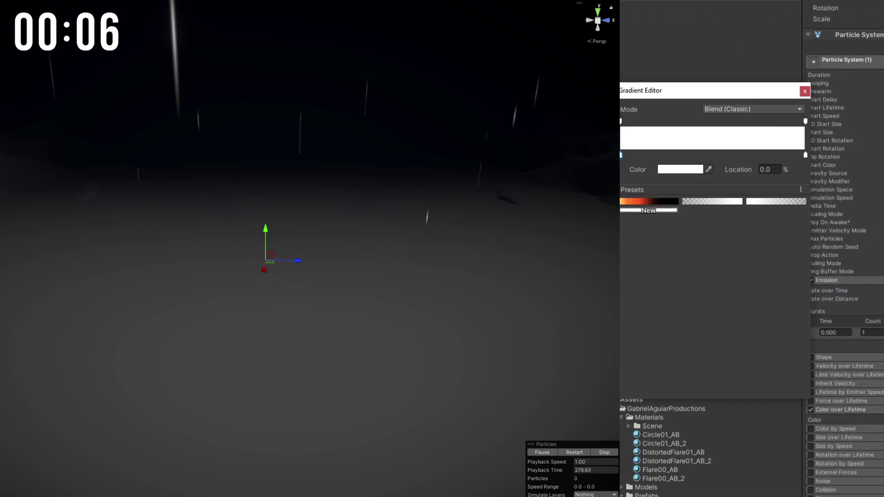
left_click(805, 201)
left_click(845, 443)
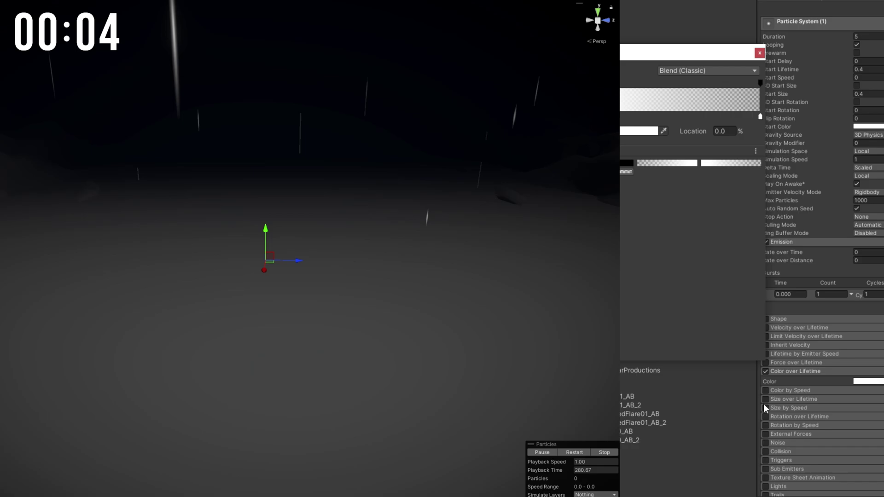
left_click(631, 370)
Step: Assign the Circle01_AB material to the impact system's Renderer and set Max Particle Size to 3
scroll(677, 376, "down", 3)
scroll(694, 379, "down", 1)
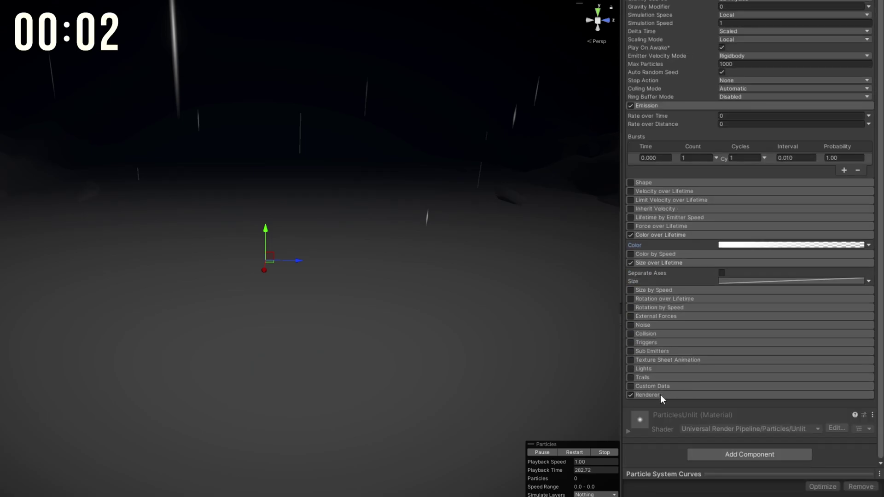
left_click(662, 395)
left_click_drag(495, 370, 740, 421)
left_click(736, 454)
type("3")
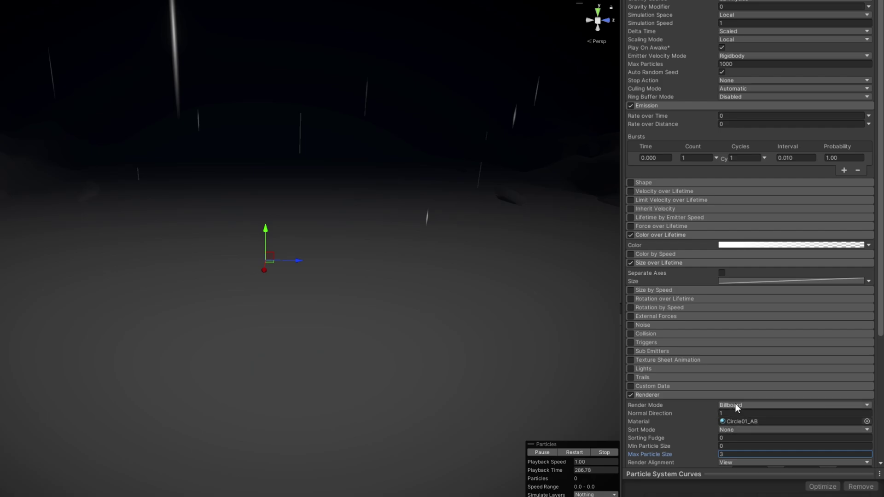
Step: Change the impact system's Render Mode and assign Particle System (1) as the rain system's Collision sub emitter
left_click(737, 406)
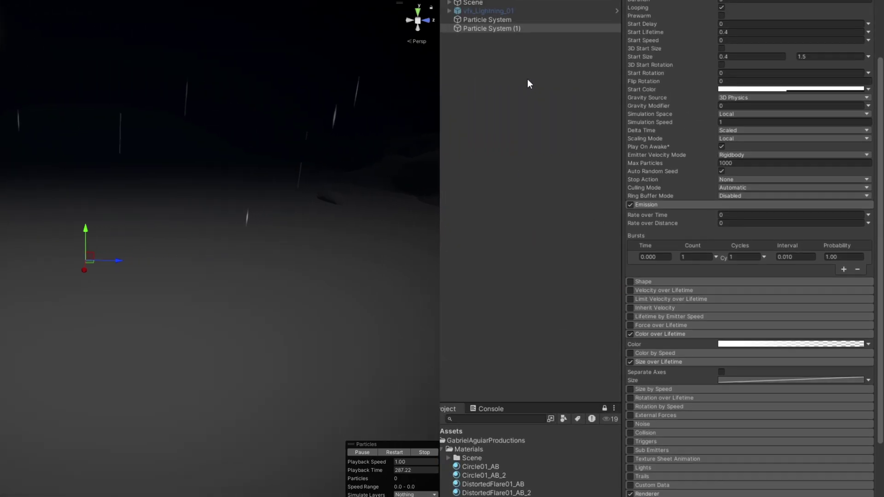
left_click(502, 49)
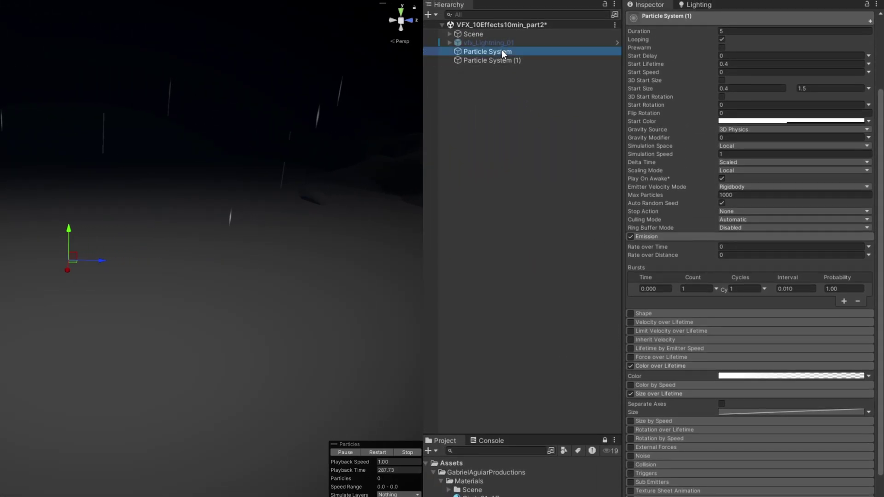
left_click(498, 58)
scroll(733, 427, "down", 3)
left_click_drag(571, 93, 749, 457)
key("Return")
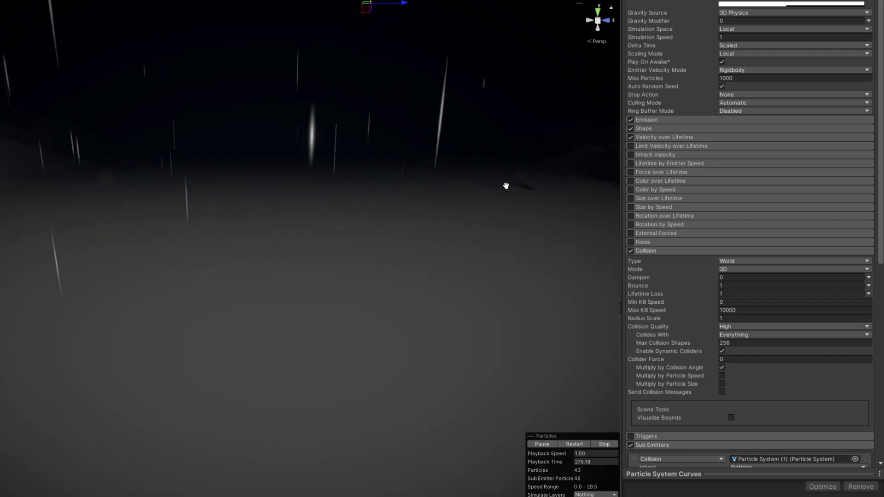
middle_click_drag(450, 170, 394, 235)
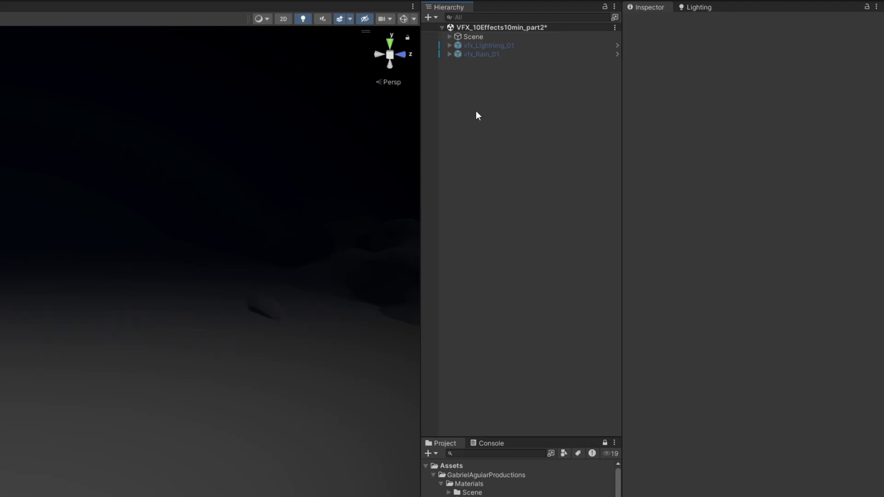
Step: Create a new particle system at position 0, 4, 0 with its X rotation set to 0
right_click(476, 110)
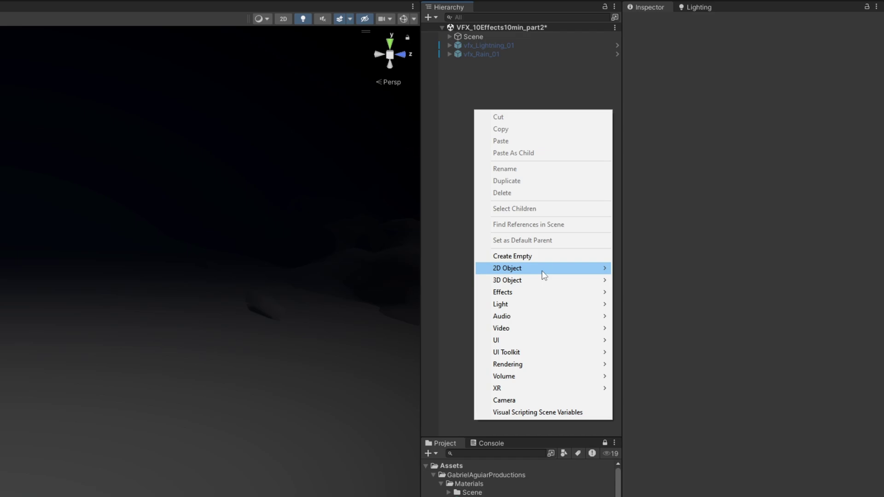
mouse_move(552, 292)
left_click(645, 292)
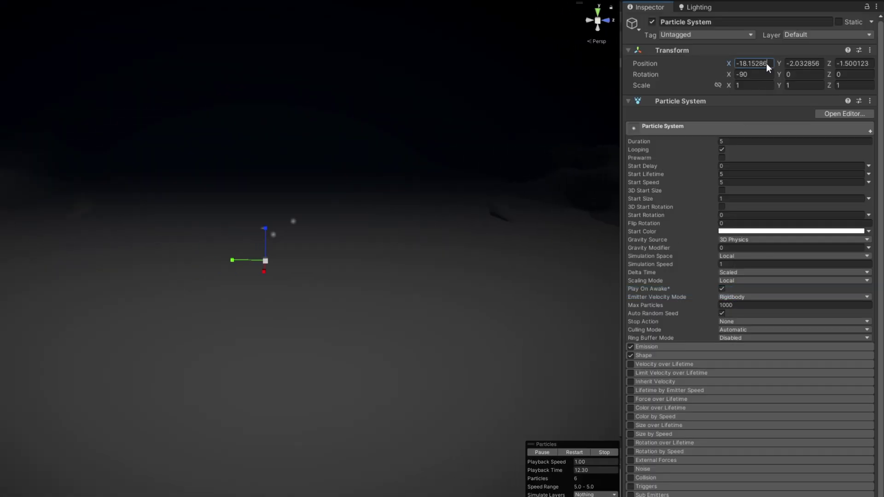
left_click(834, 64)
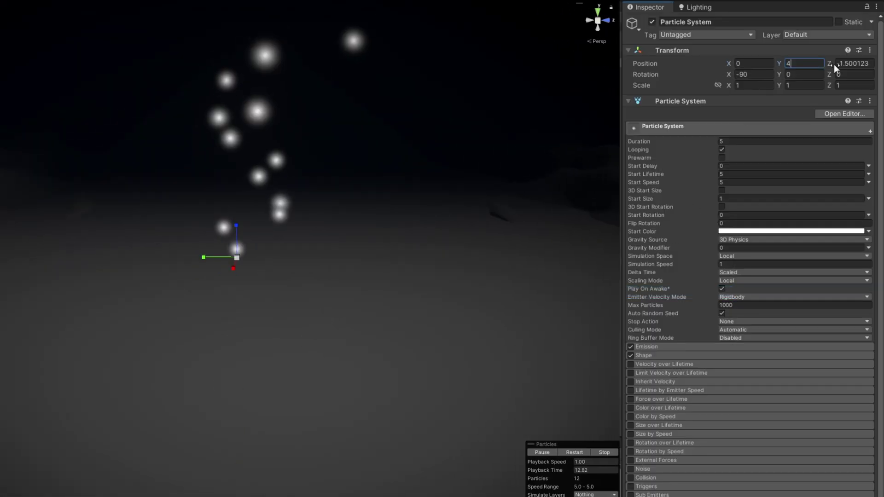
left_click(765, 75)
type("0")
Step: Make the new particle system's Start Lifetime random between 0.6 and 1.2
left_click(869, 175)
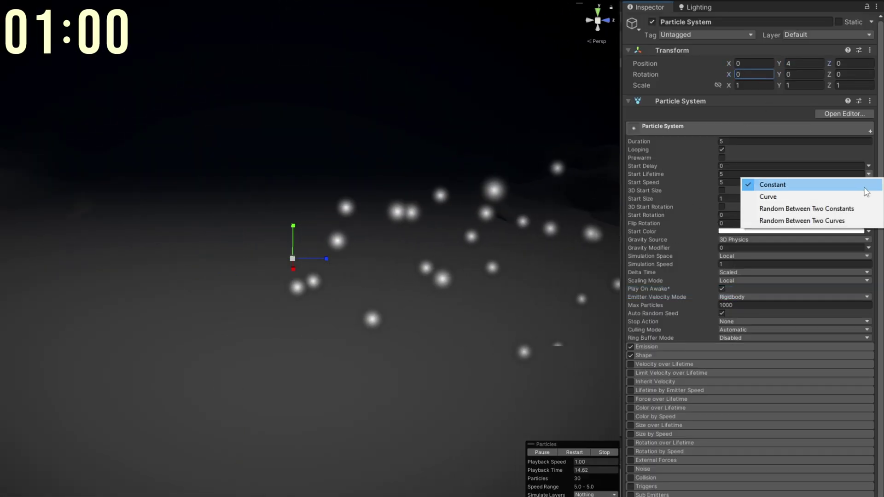
left_click(850, 212)
left_click(758, 176)
type("0.6")
left_click(818, 174)
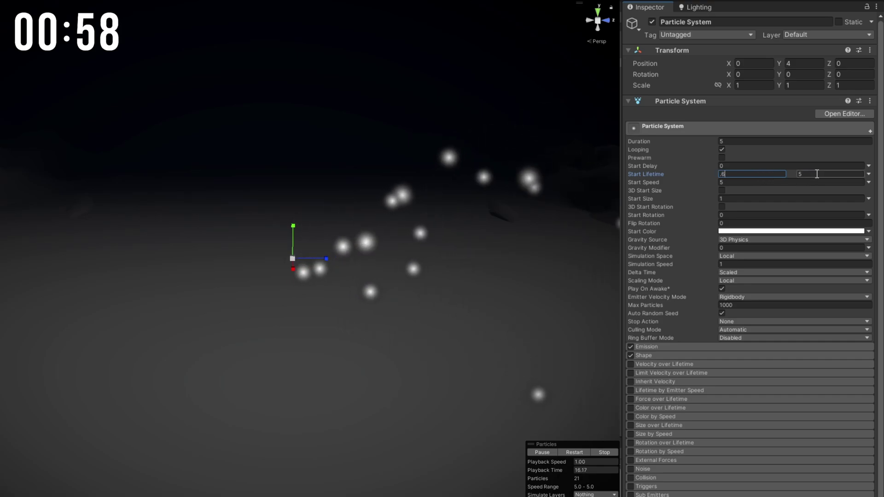
type("1.2")
Step: Make the particle system's Start Speed random between 0.5 and 2.5
left_click(869, 183)
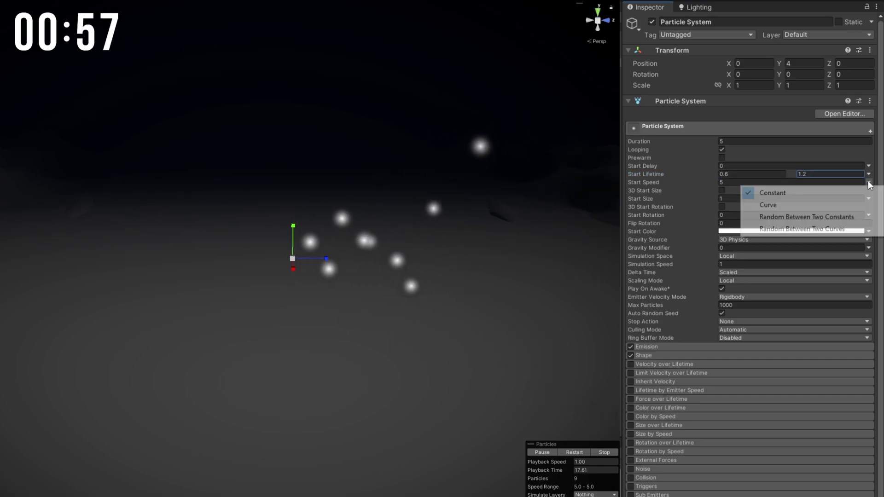
left_click(858, 218)
left_click(763, 180)
type("0.5")
left_click(831, 182)
type("2.5")
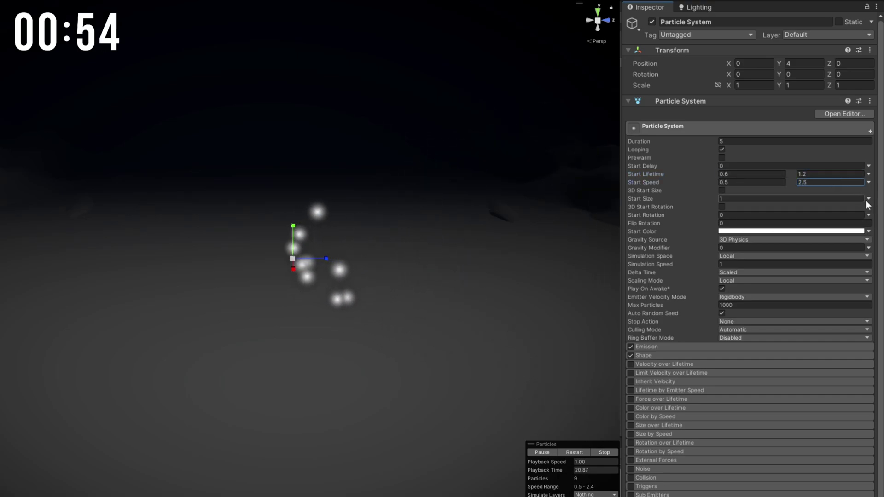
Step: Make Start Size random between 0.01 and 0.1, and set the Start Color to light green
left_click(869, 198)
left_click(801, 233)
left_click(783, 198)
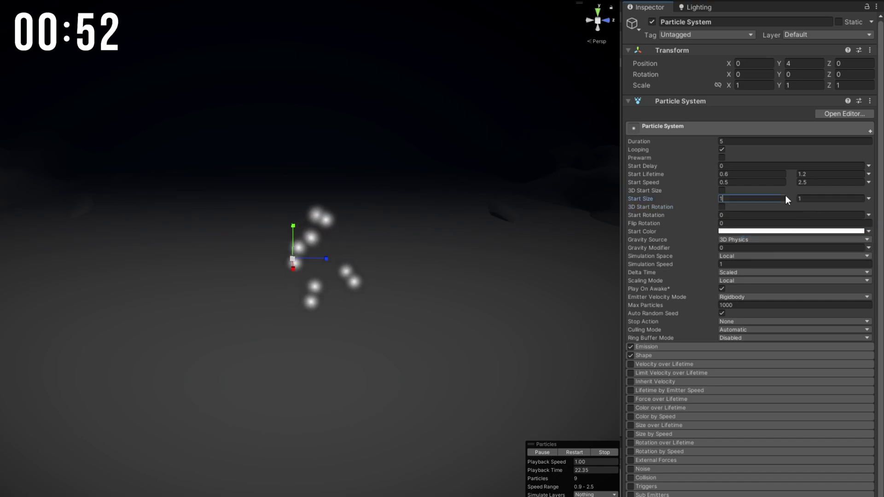
type(".01")
type(".1")
left_click(792, 231)
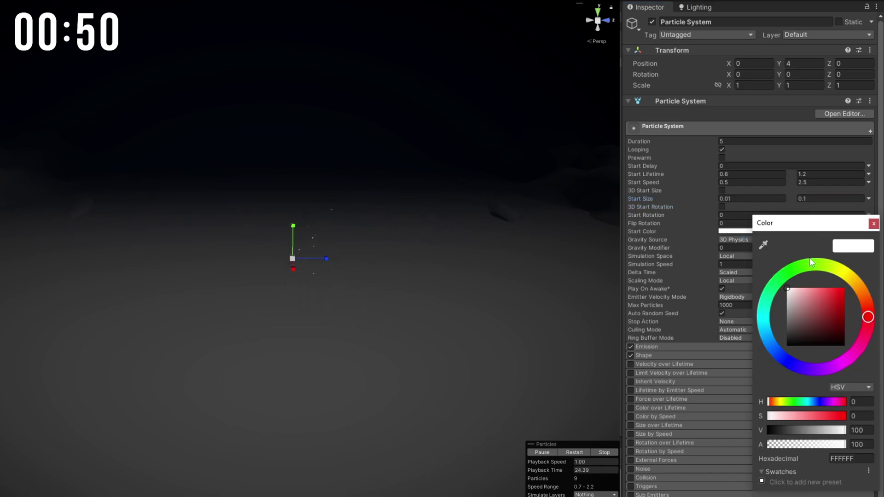
left_click(811, 267)
left_click(826, 288)
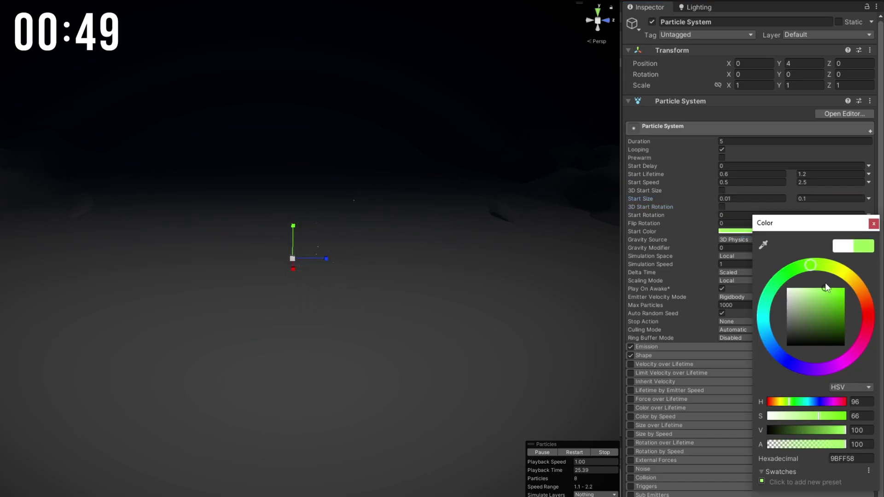
Step: Set the emitter Shape to Sphere with a radius of 0.4
left_click(634, 358)
left_click(746, 366)
left_click(748, 376)
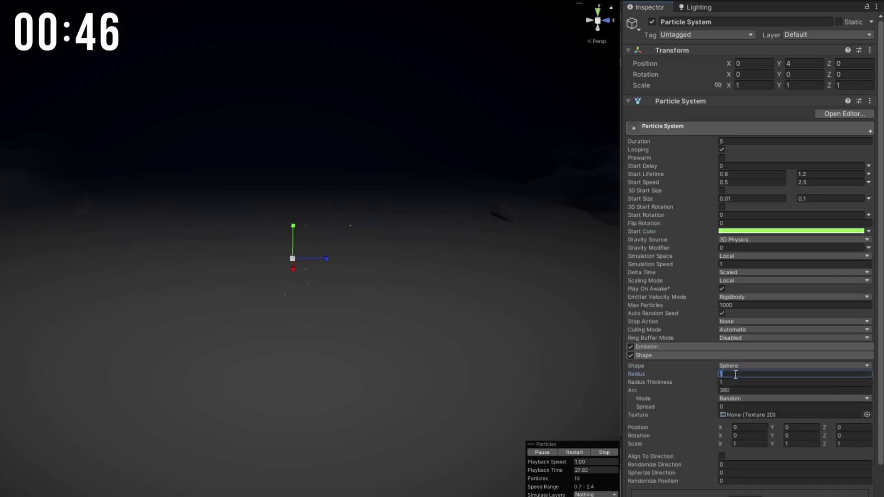
Step: Set the emission rate over time to 0, add one burst with a count of 10, and disable Looping
left_click(683, 349)
left_click(733, 357)
left_click(844, 410)
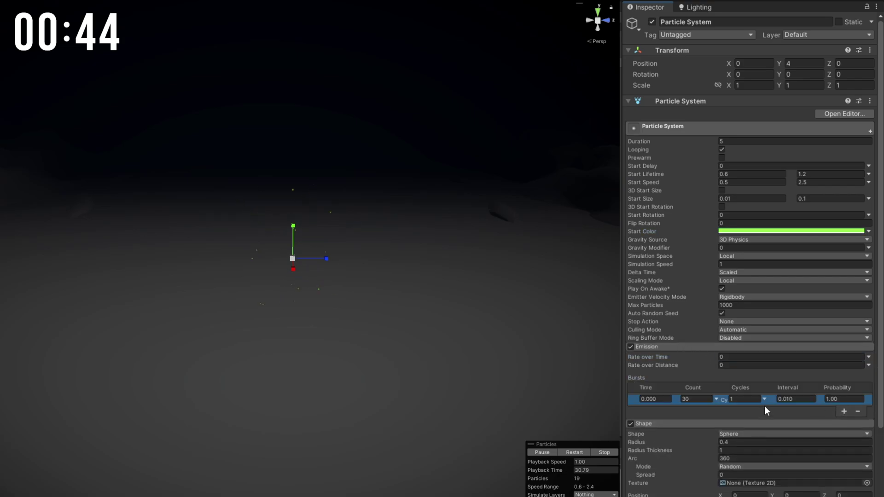
type("10")
left_click(726, 147)
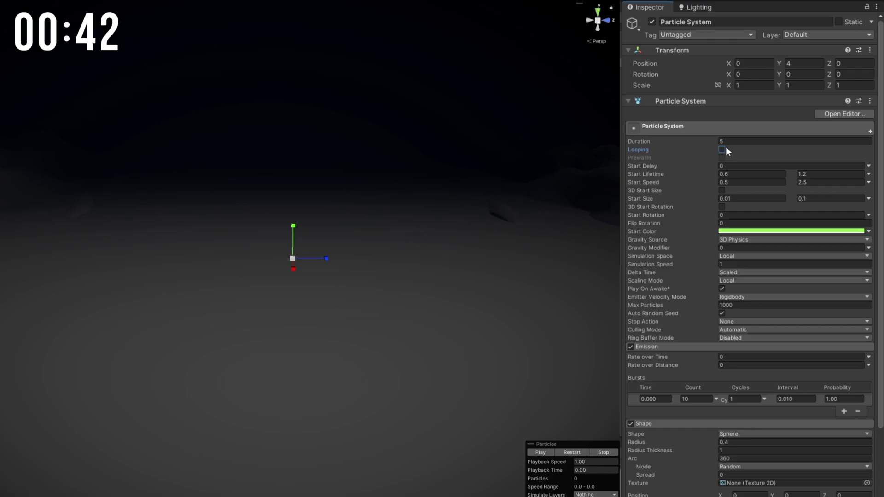
Step: Enable Color over Lifetime with the white transparent-to-opaque gradient preset, and enable Size over Lifetime
scroll(714, 330, "down", 5)
left_click(631, 398)
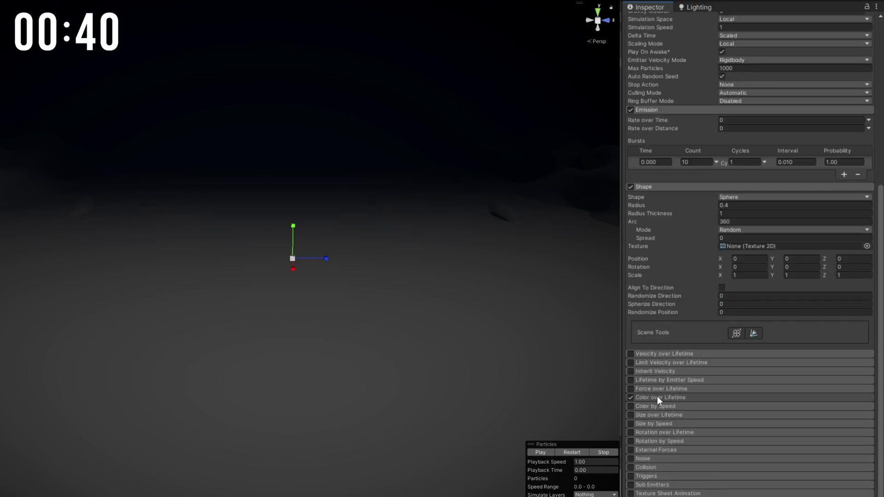
left_click(657, 397)
left_click(739, 406)
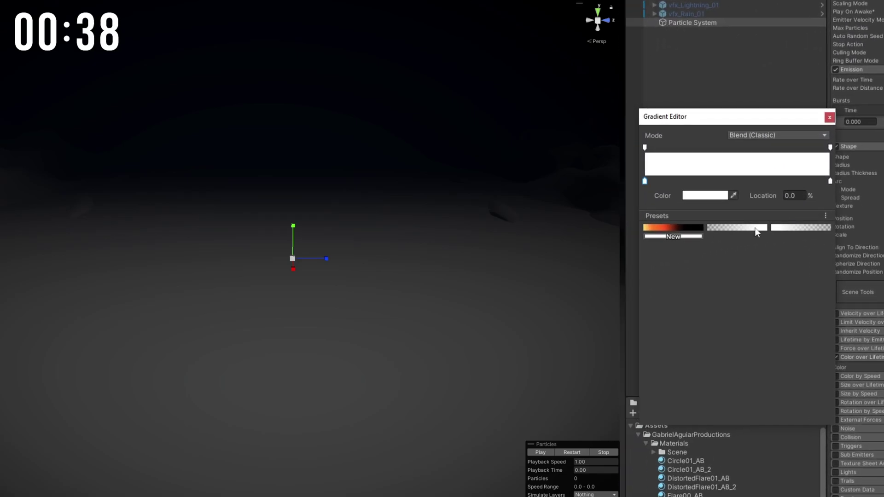
left_click(756, 228)
left_click(632, 310)
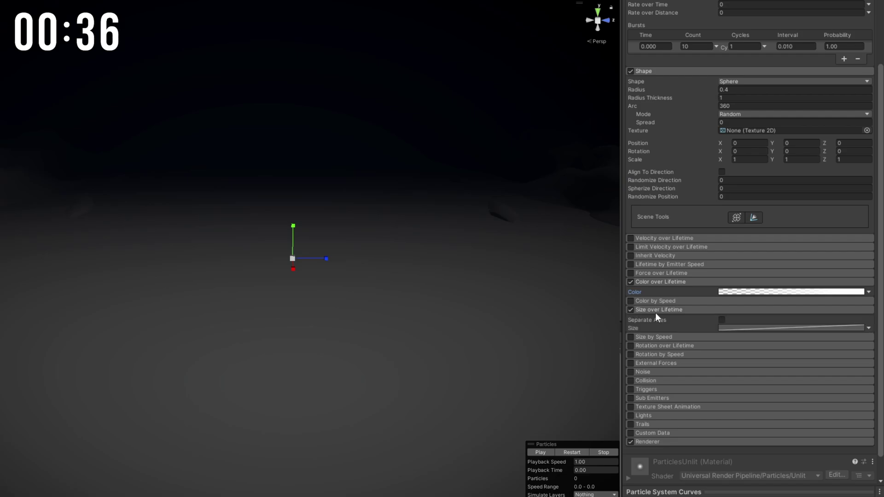
Step: Assign the Flare00_AB_2 material to the particle system's Renderer and set Max Particle Size to 3
scroll(663, 341, "down", 1)
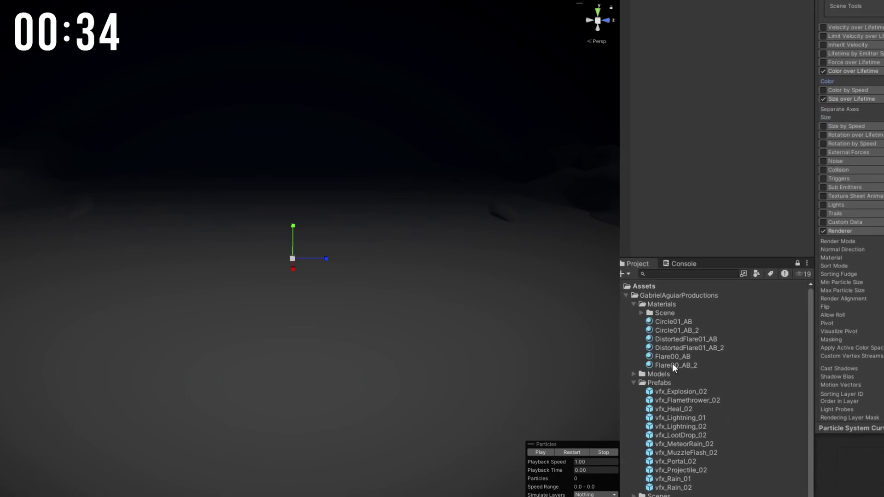
left_click_drag(673, 364, 742, 322)
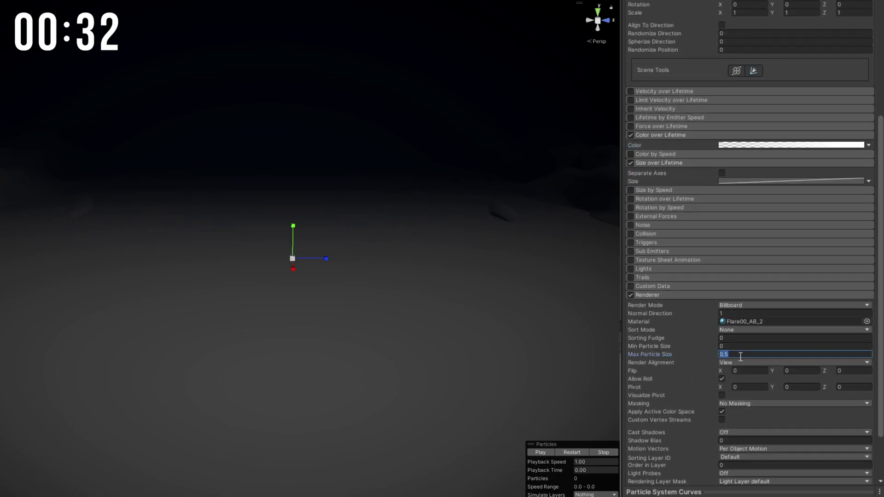
Step: Create a second particle system at position 0, 4, 0 with its X rotation set to 0
right_click(491, 87)
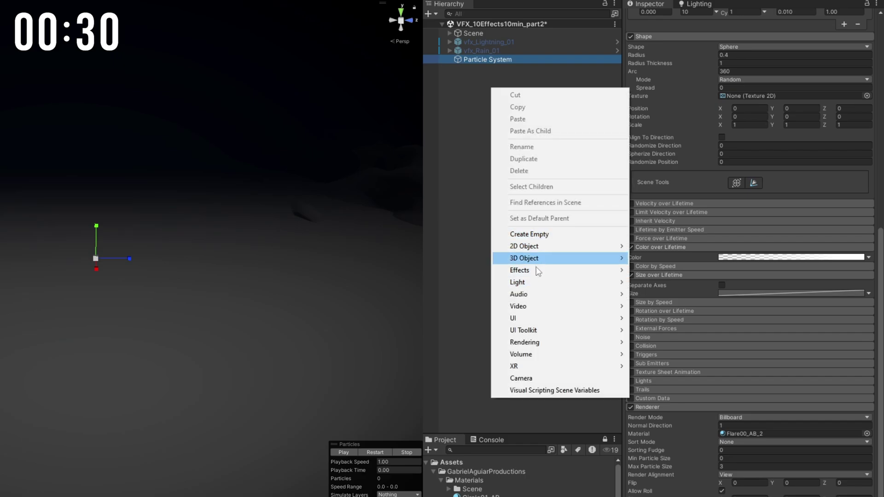
mouse_move(538, 271)
left_click(663, 258)
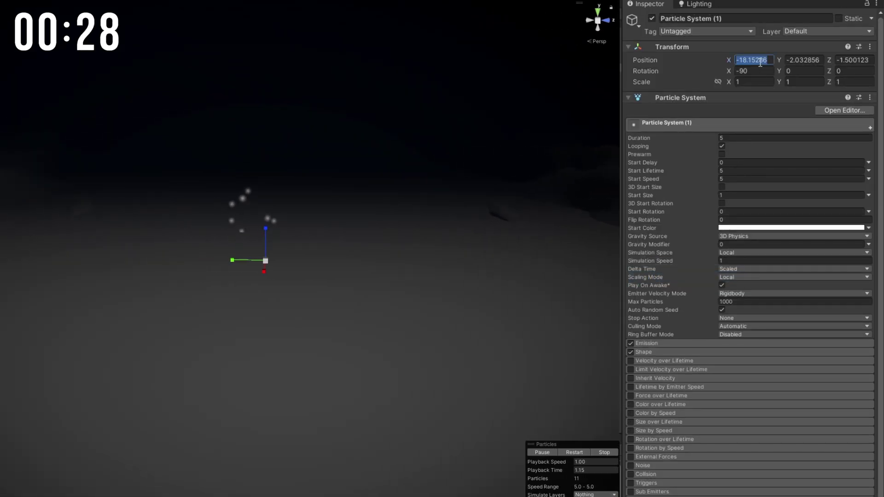
left_click(804, 61)
type("4")
left_click(857, 61)
type("0")
left_click(762, 71)
type("0")
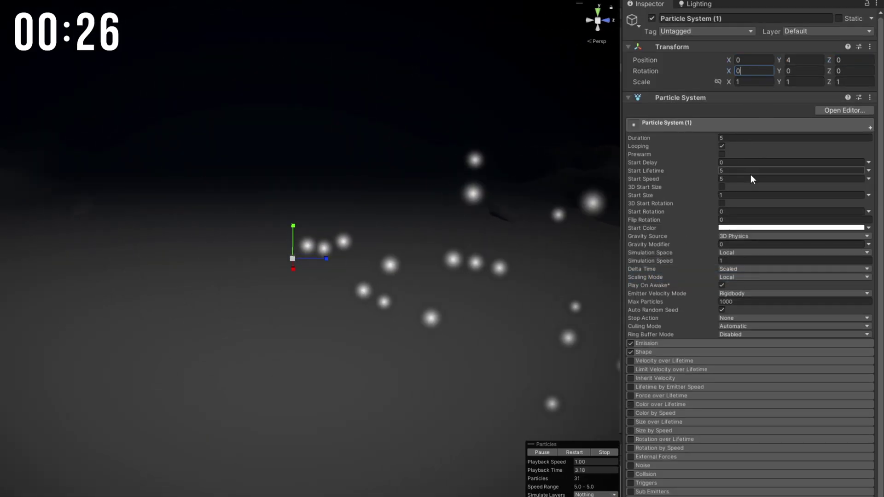
Step: Give the second system Start Size 5, Start Lifetime 0.6, Start Speed 0 and a light green Start Color, with Looping disabled
left_click(741, 196)
type("5")
left_click(735, 171)
type(".6")
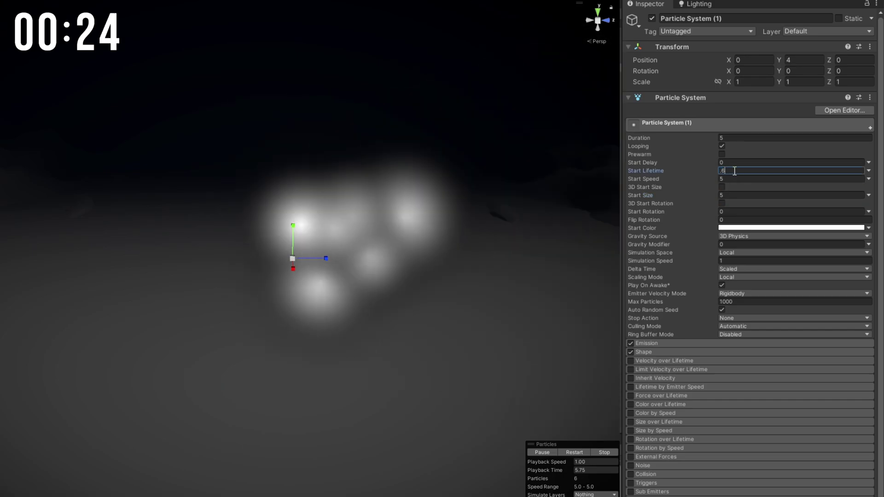
left_click(722, 146)
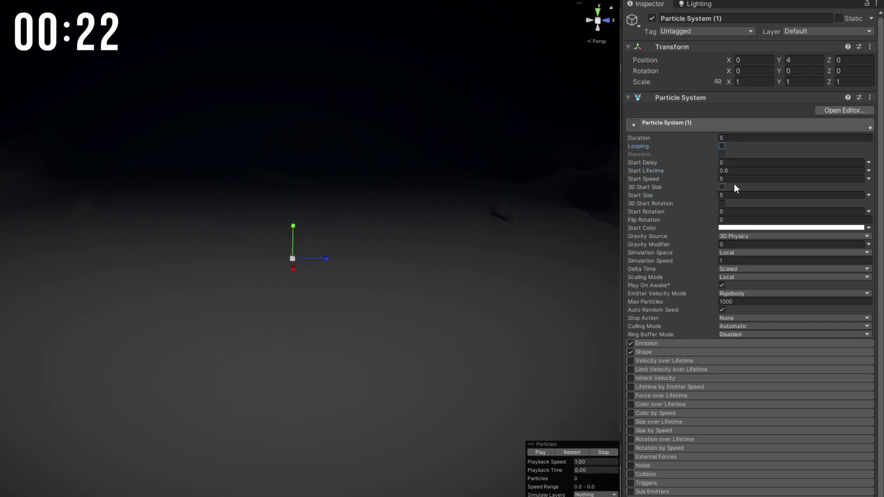
left_click(738, 179)
type("0")
left_click(748, 228)
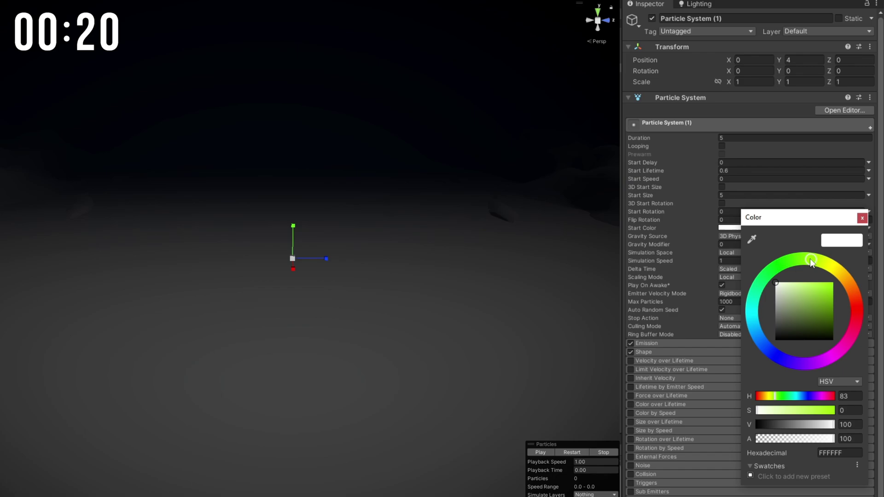
Step: Disable the second system's Shape, set its emission rate over time to 0, and add one burst with a count of 1
left_click(633, 352)
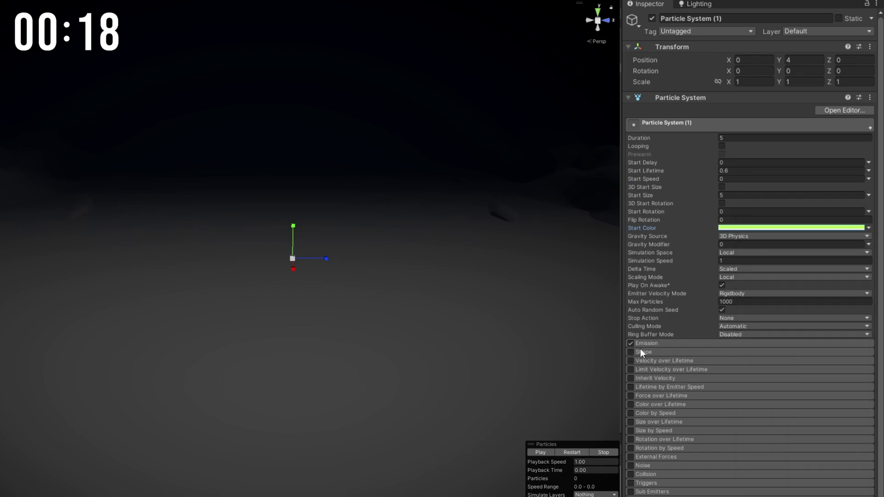
left_click(659, 344)
left_click(843, 407)
Step: Enable Color over Lifetime on the second system with the white opaque-to-transparent gradient preset, and enable Size over Lifetime
scroll(717, 390, "down", 3)
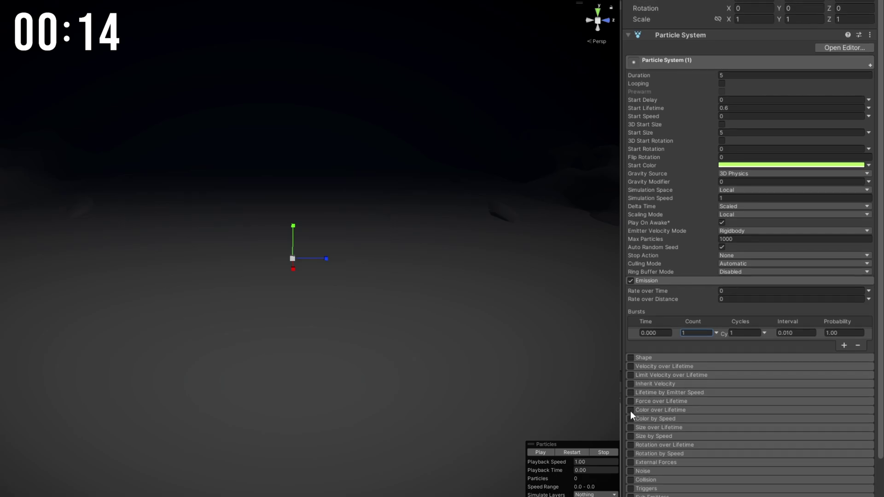
left_click(631, 412)
left_click(649, 410)
left_click(762, 419)
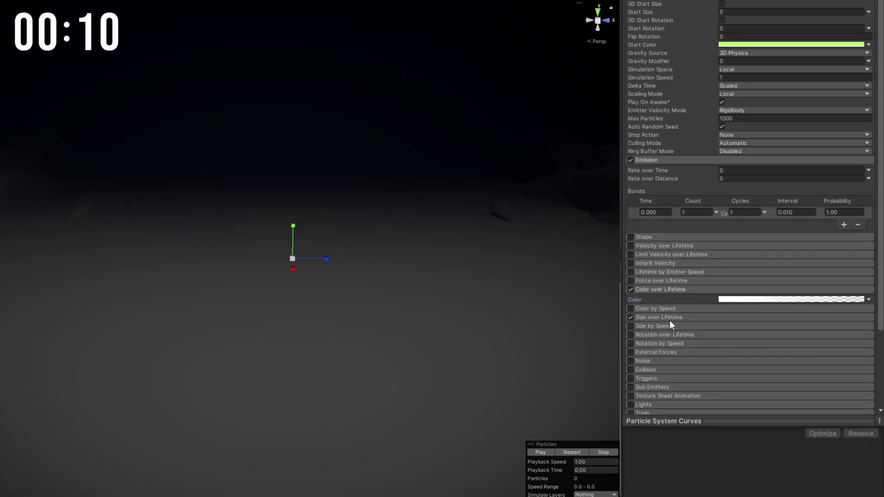
left_click(669, 318)
Step: Assign the Flare00_AB material to the second system's Renderer and set Max Particle Size to 1
scroll(691, 321, "down", 5)
left_click(664, 341)
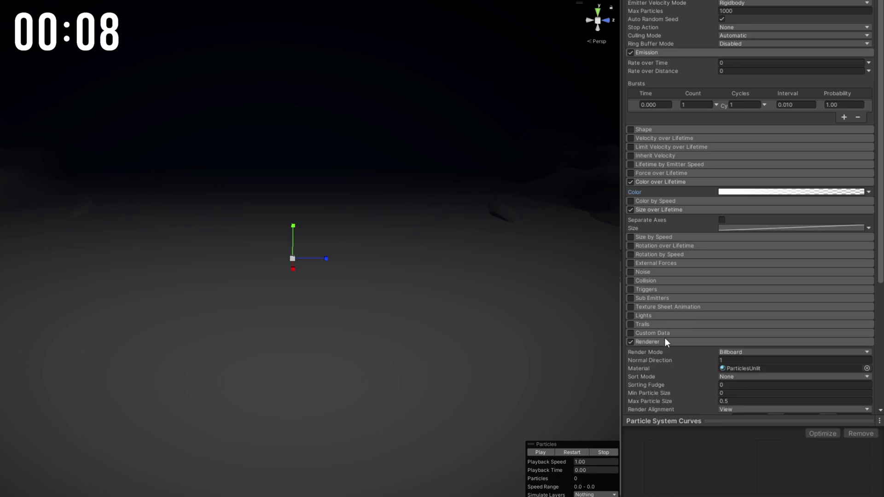
left_click_drag(640, 342, 780, 194)
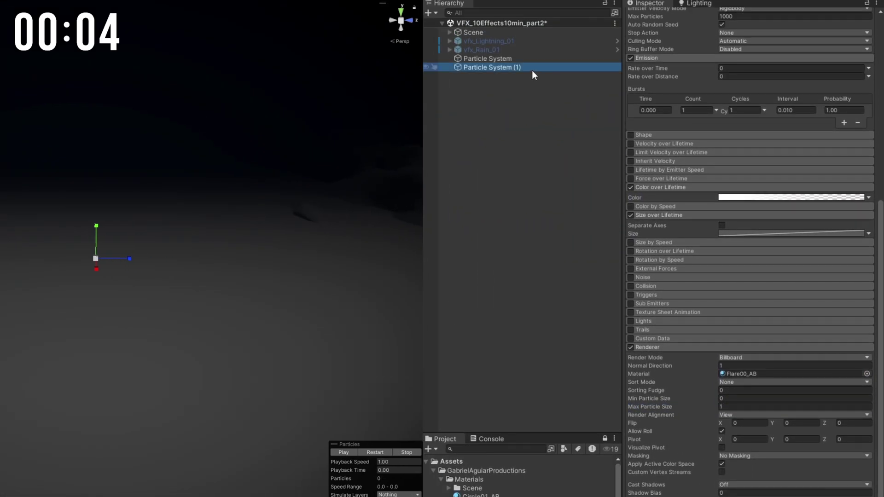
Step: Duplicate Particle System (1), flatten the copy along its Y axis into a thin horizontal flare, and reselect the original
left_click(535, 76)
left_click(371, 453)
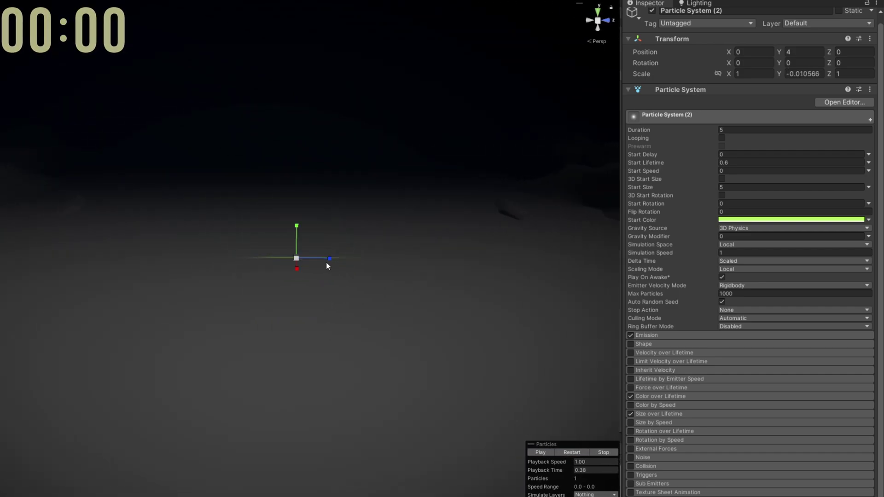
left_click_drag(298, 225, 298, 201)
left_click(468, 74)
left_click(480, 66)
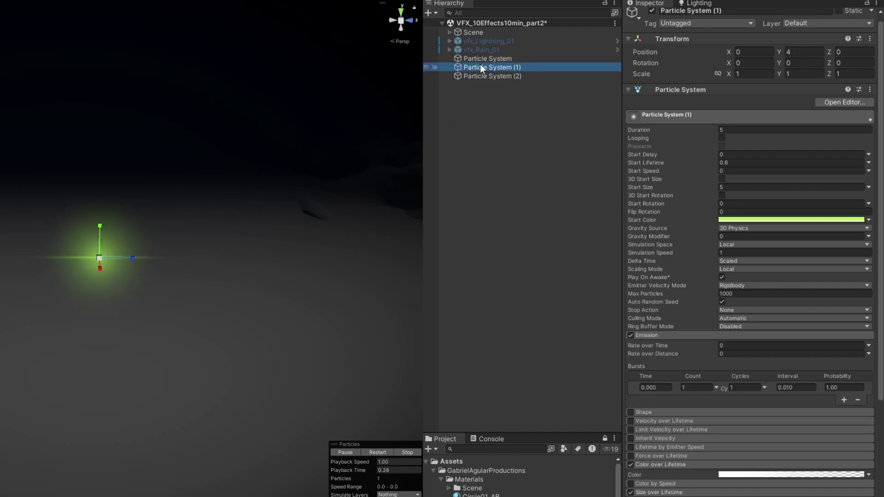
Step: Duplicate Particle System (1) as a thin vertical flare, and set the Start Lifetime of both flares to 0.3
key("ctrl+d")
left_click(373, 454)
left_click(570, 454)
left_click(542, 453)
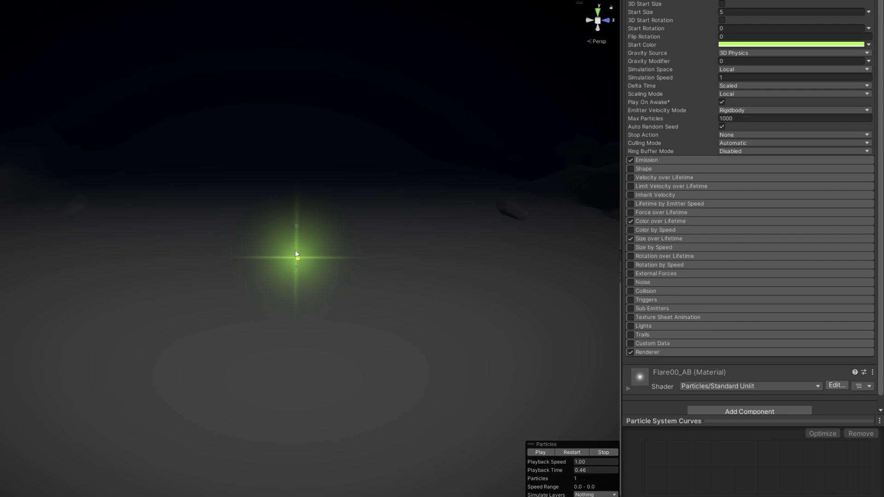
left_click(505, 78, "ctrl")
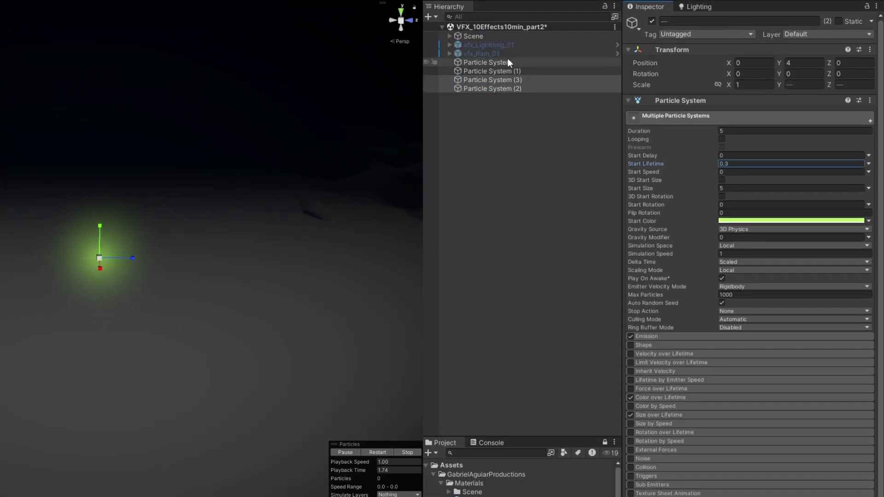
Step: Duplicate the Particle System (1) glow and assign the Circle01_AB material to the copy's Renderer
left_click(500, 62)
key("ctrl+d")
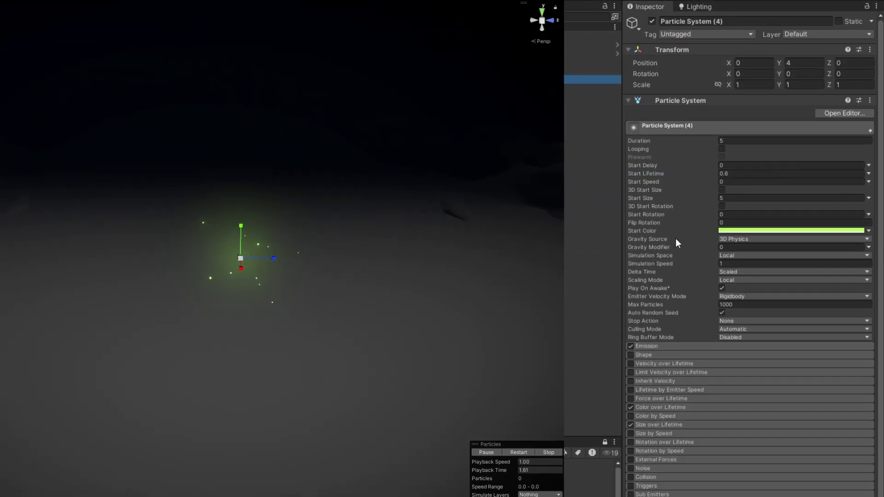
scroll(679, 241, "down", 10)
left_click(676, 312)
left_click(767, 339)
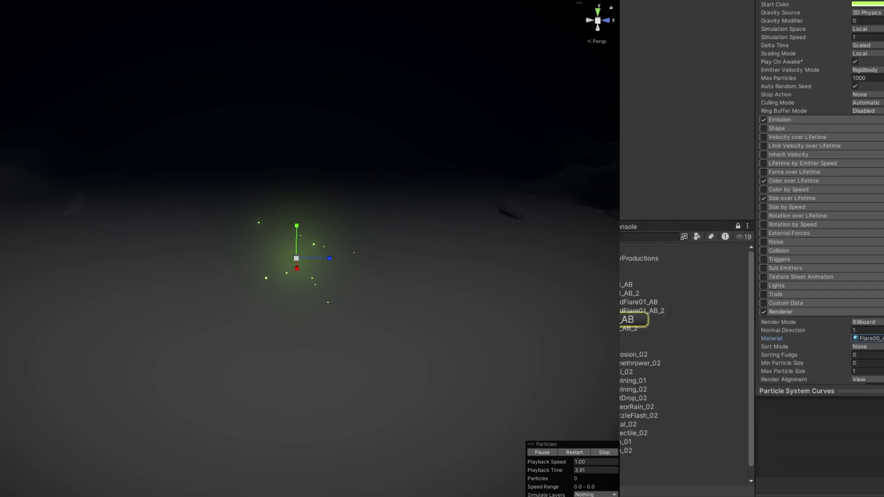
left_click_drag(681, 285, 774, 345)
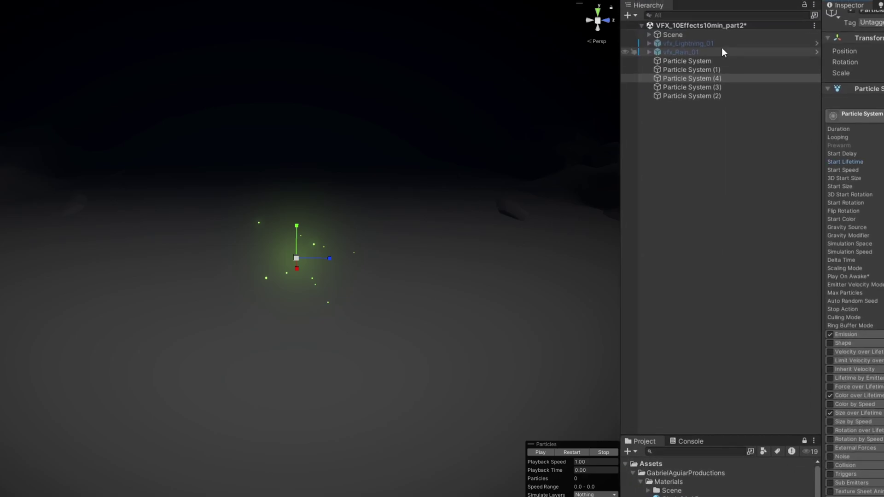
Step: Select all five loose particle systems and replay them together to check the complete green effect
left_click(698, 96, "shift")
left_click(571, 452)
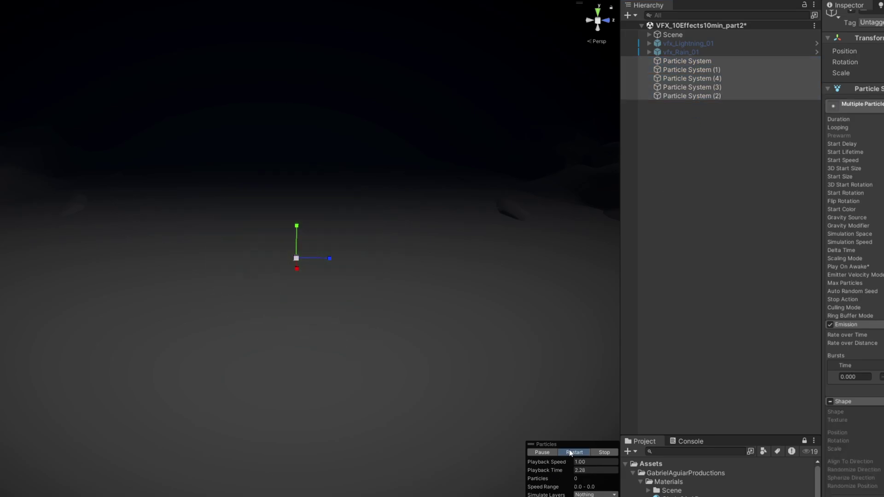
left_click(570, 453)
left_click(583, 454)
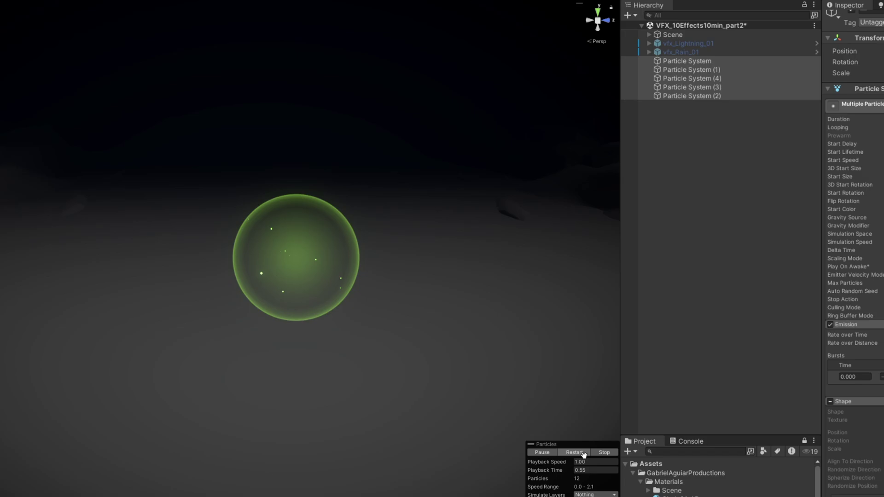
left_click(583, 454)
left_click(582, 454)
left_click(583, 454)
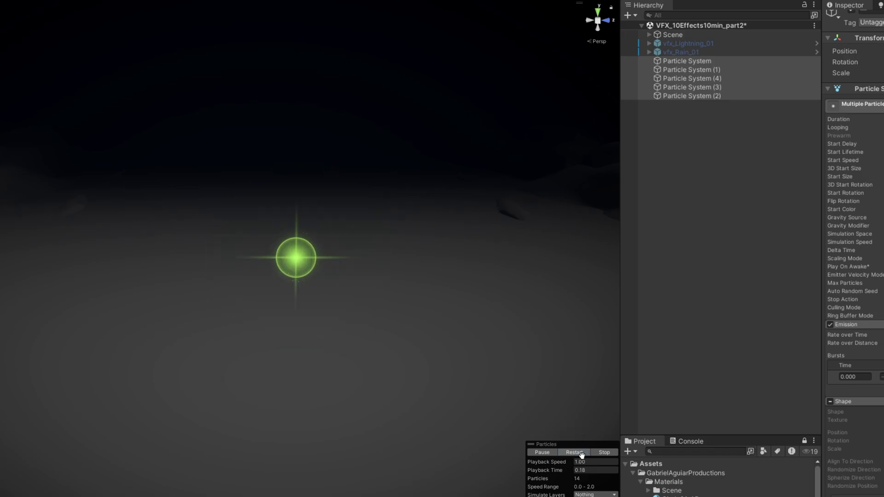
left_click(582, 454)
left_click(582, 454)
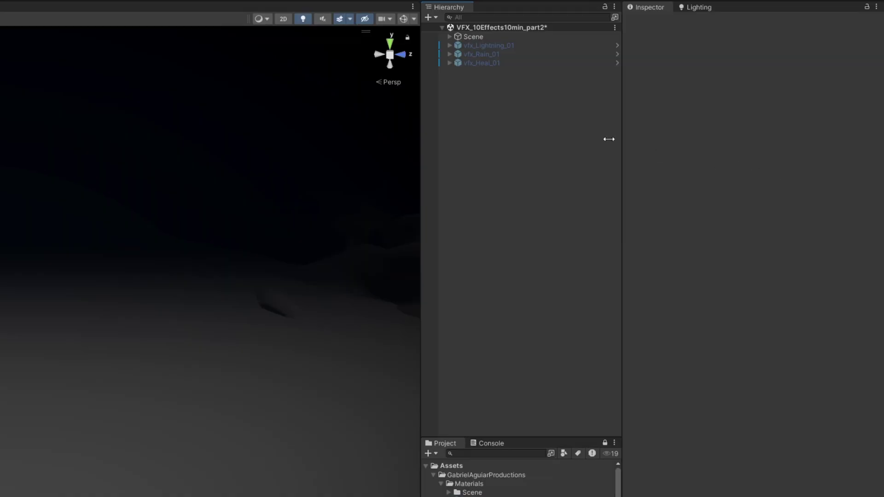
Step: Create a new Particle System at position 0, 4, 0 with its X rotation set to 0
right_click(500, 134)
mouse_move(534, 313)
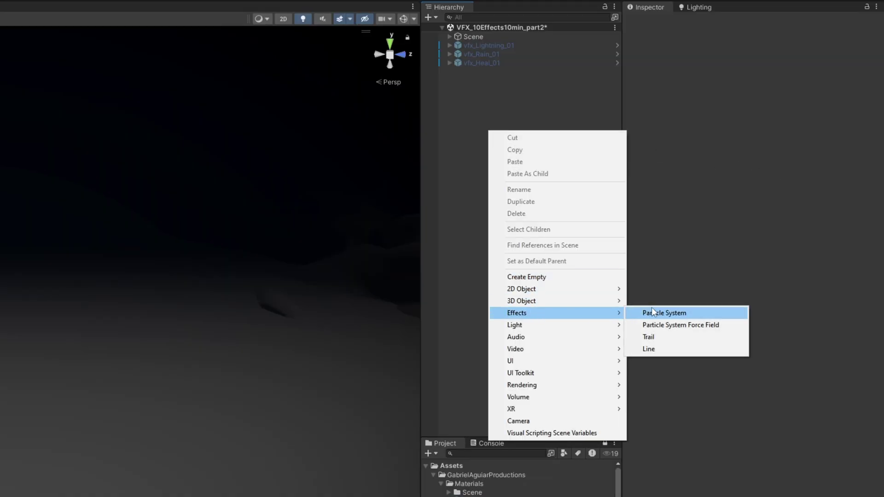
left_click(663, 311)
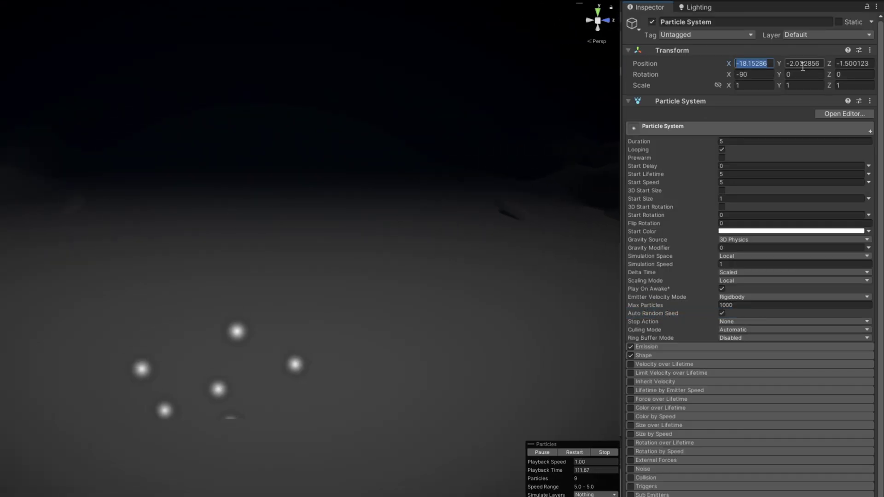
type("0")
key("Tab")
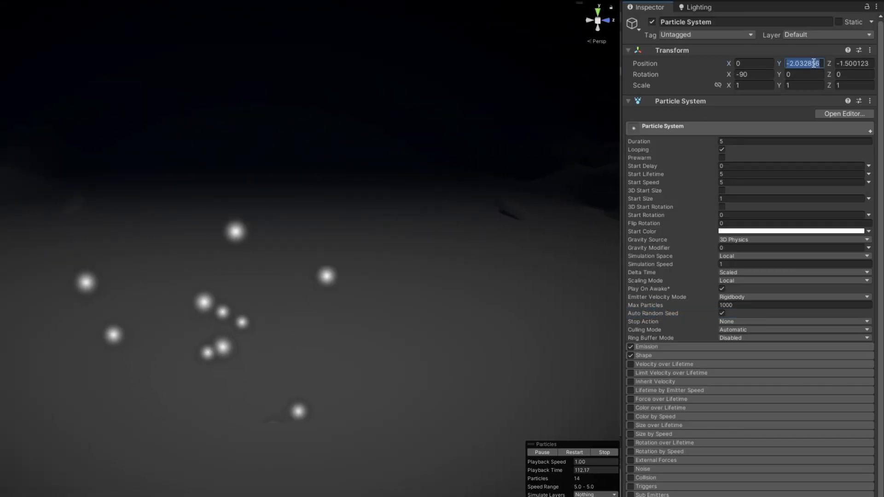
type("4")
key("Tab")
type("0")
key("Tab")
type("0")
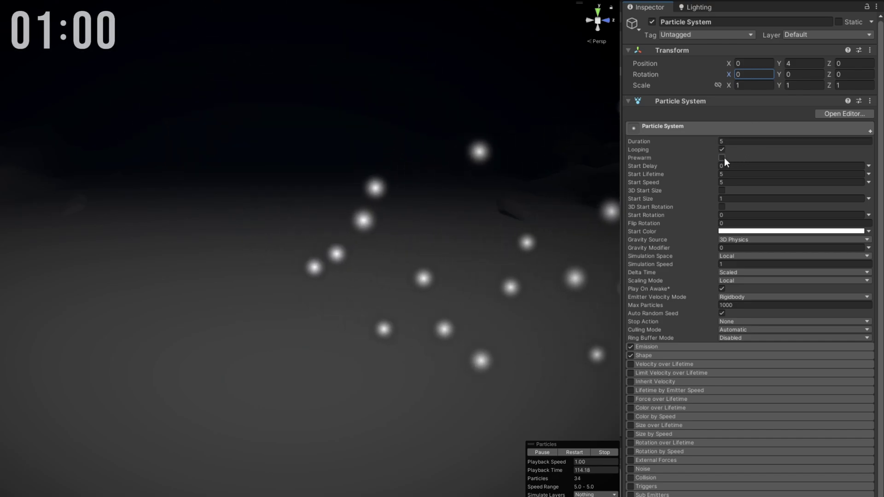
Step: Enable Prewarm on the new system and set Duration to 1, Start Lifetime to 1, Start Speed to 0 and Start Size to 2
left_click(724, 158)
left_click(725, 141)
type("1")
left_click(732, 174)
type("1")
left_click(730, 182)
type("0")
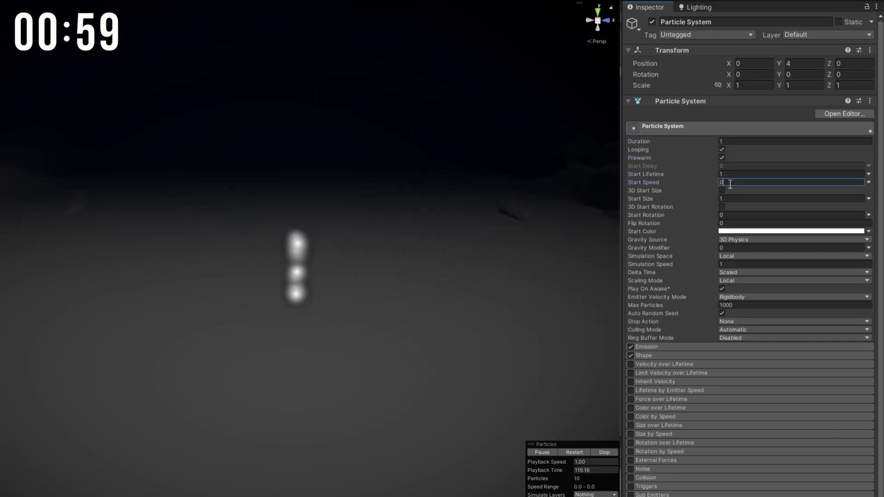
left_click(731, 198)
type("2")
Step: Set the Start Color to light blue 6CD0FF, and emit from a single point at a reduced rate over time with Shape disabled
left_click(783, 231)
left_click(799, 289)
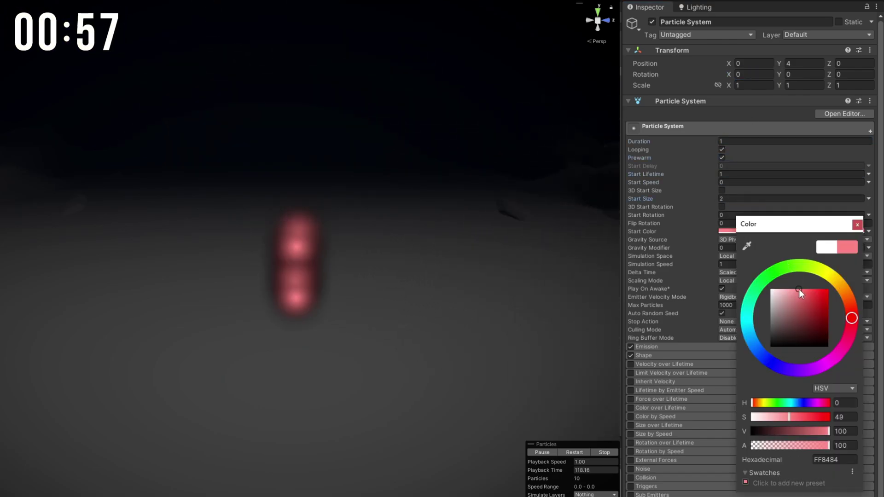
left_click(755, 341)
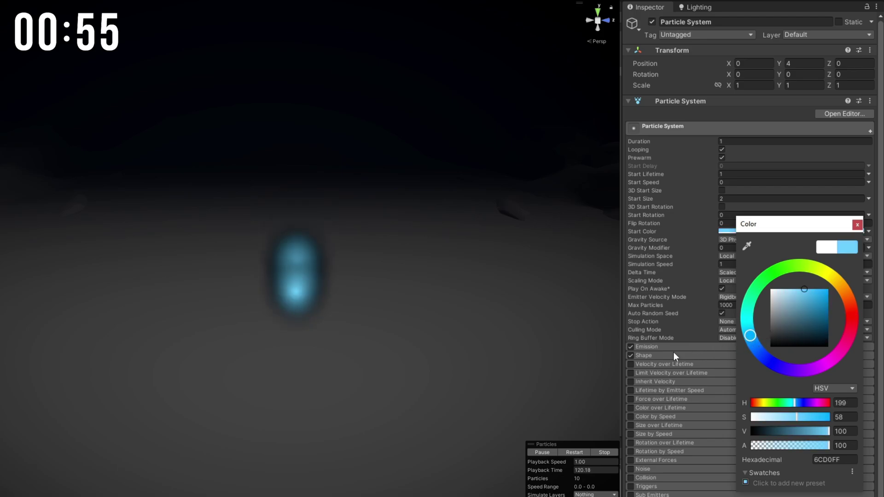
left_click(643, 345)
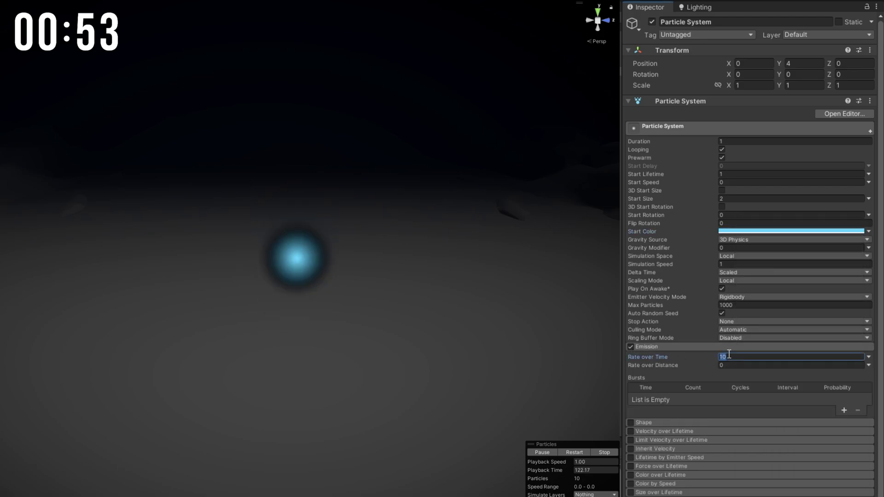
left_click(699, 348)
Step: Enable Color over Lifetime with a white gradient that has a semi-transparent alpha key at 48.2%
left_click(630, 408)
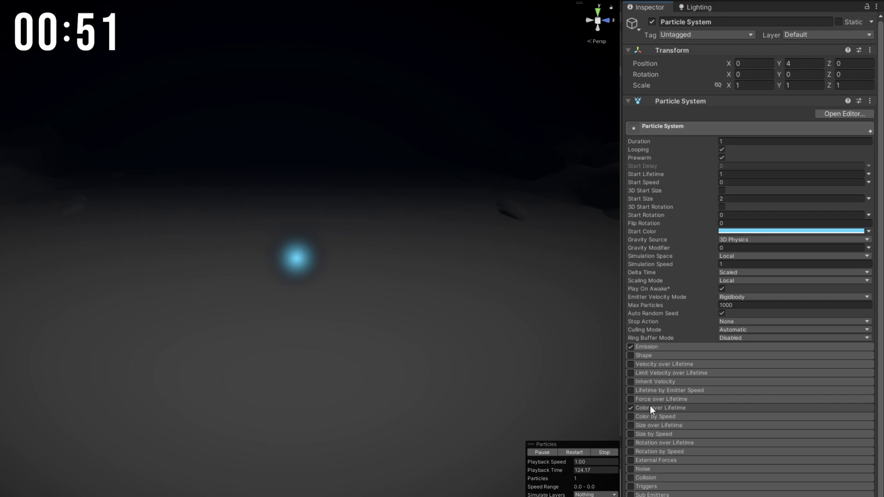
left_click(650, 408)
left_click(740, 419)
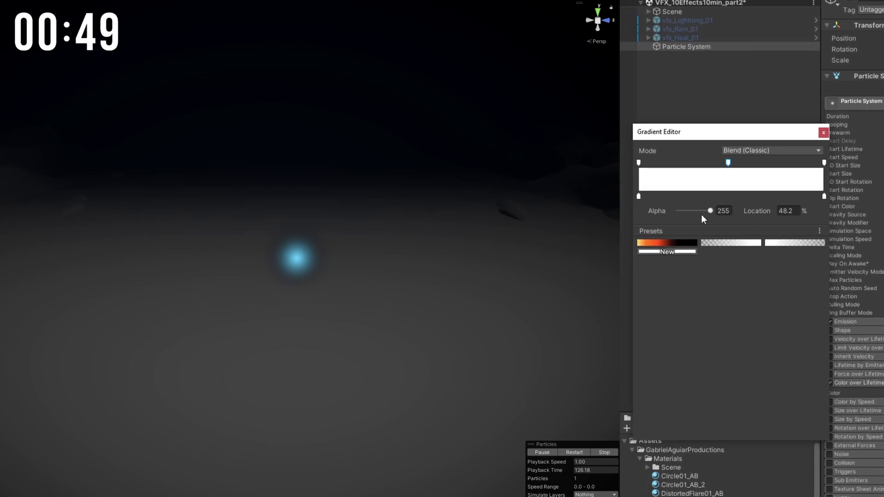
left_click(694, 211)
left_click(824, 133)
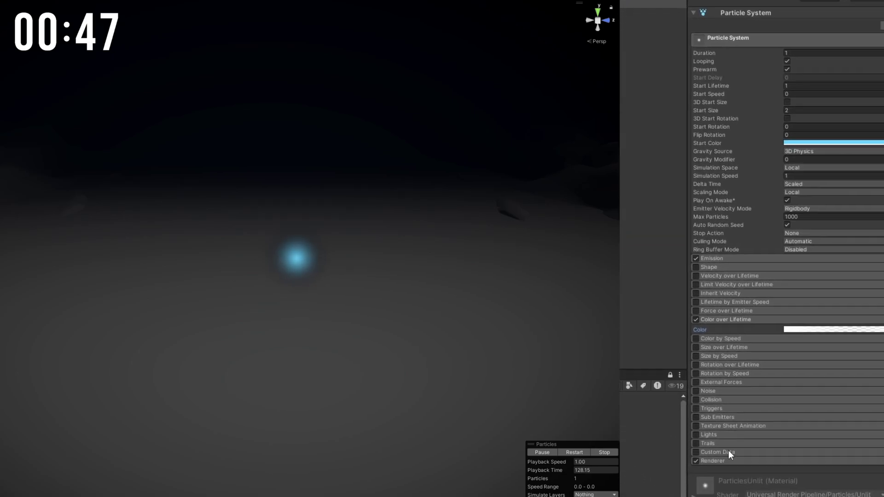
Step: In the Renderer, set Max Particle Size to 3 and assign the Flare00_AB material
left_click(732, 460)
scroll(722, 417, "down", 4)
left_click(749, 374)
left_click(749, 369)
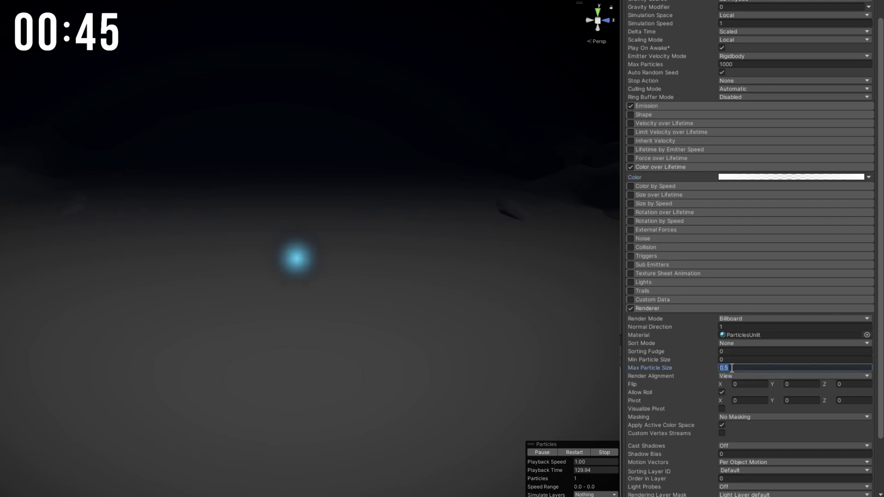
type("3")
left_click_drag(700, 369, 728, 336)
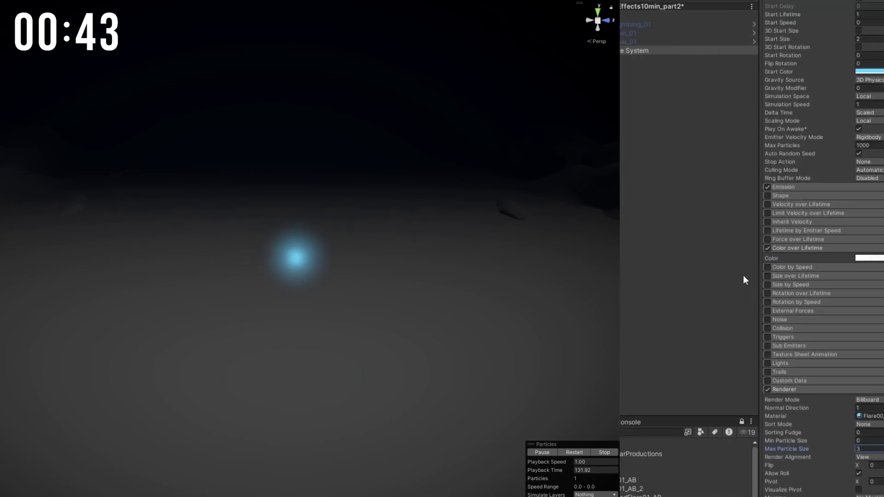
Step: Duplicate the light-blue Particle System and set the copy's Start Size to 6
left_click(709, 67)
key("ctrl+d")
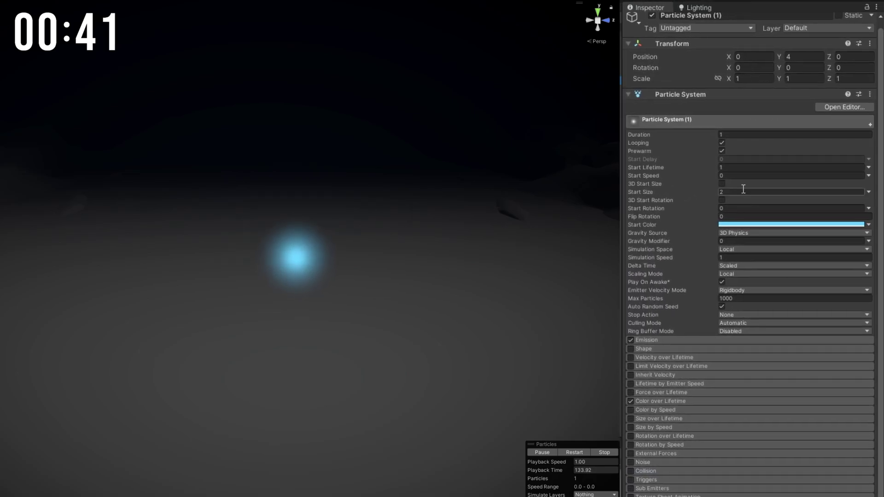
type("6")
left_click(739, 167)
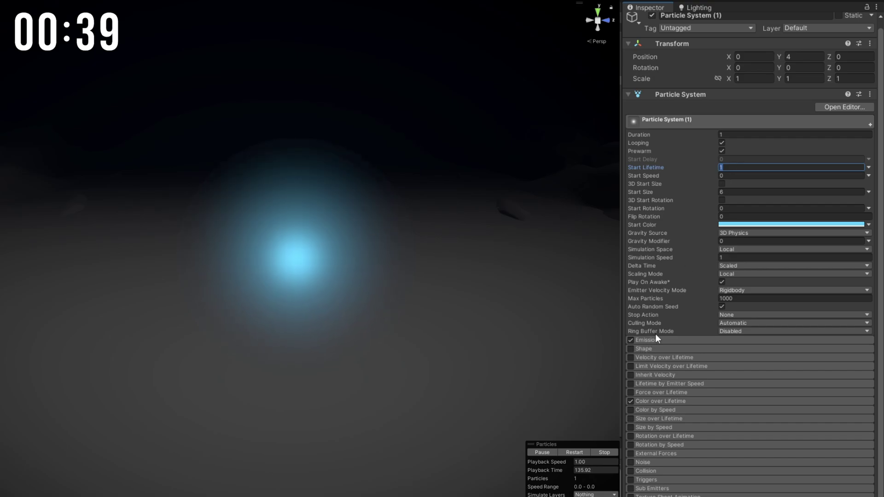
Step: Lower the copy's Start Color alpha to 33 and increase its emission rate over time
left_click(742, 225)
left_click(784, 435)
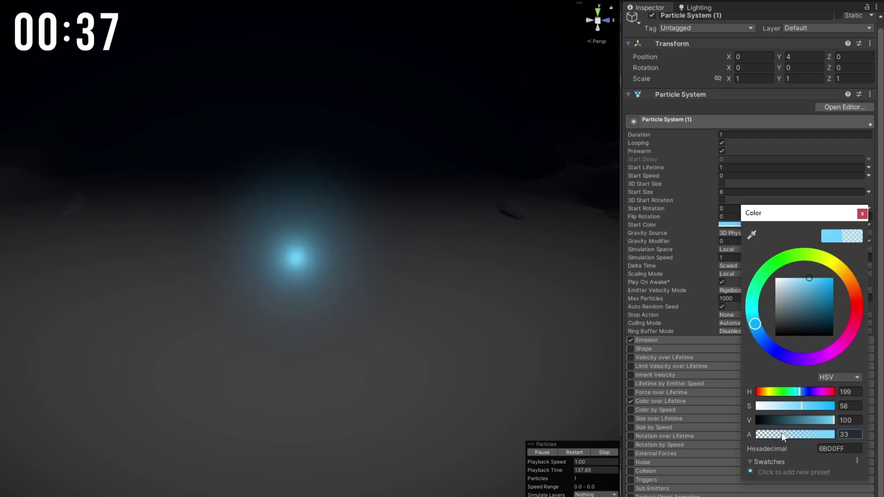
left_click(667, 341)
left_click(689, 339)
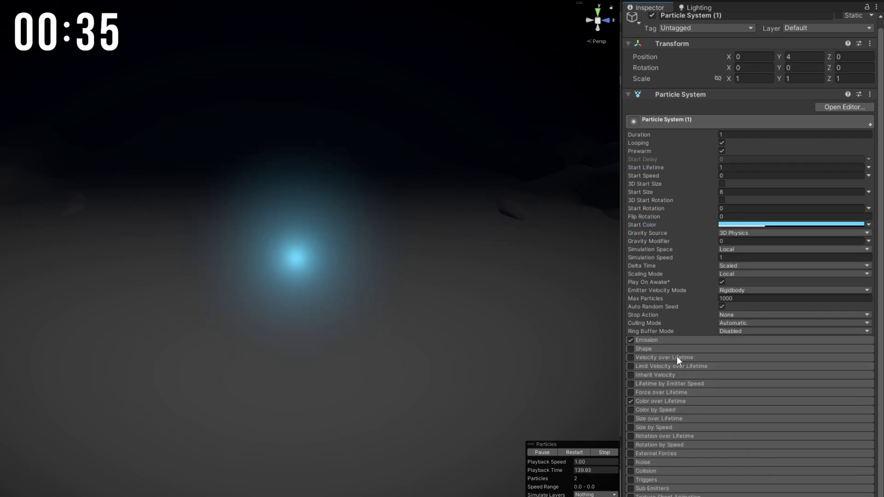
Step: Enable Size over Lifetime on the copy and make its Color over Lifetime gradient fade from opaque white to transparent
left_click(639, 418)
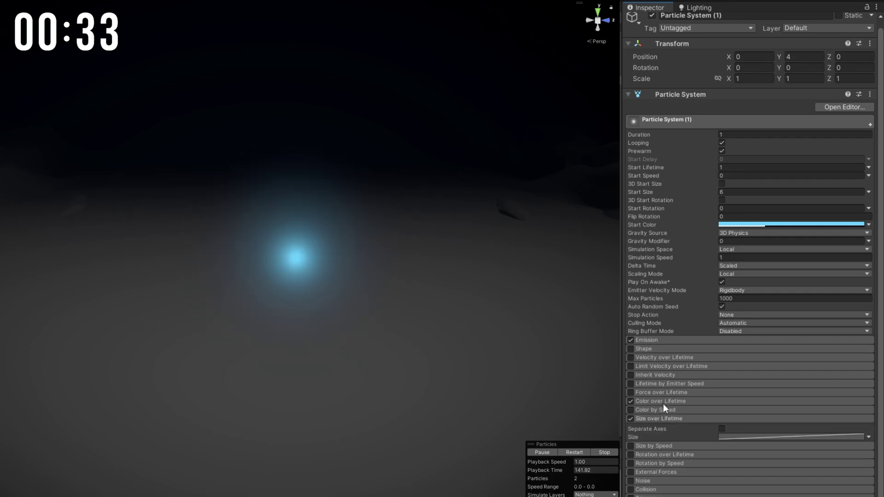
left_click(663, 401)
left_click(737, 413)
left_click(775, 262)
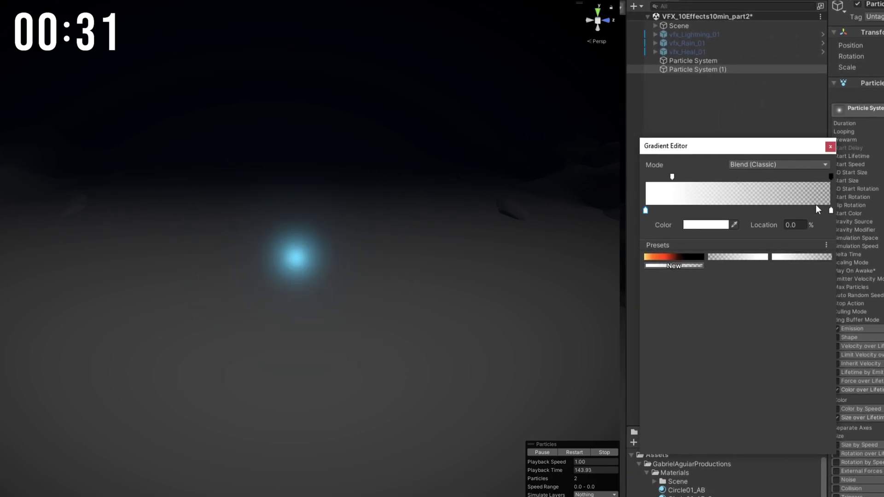
Step: Assign the Circle01 ring material to the copy's Renderer and set its Render Mode to Horizontal Billboard
scroll(678, 384, "down", 5)
left_click(684, 377)
scroll(724, 338, "down", 4)
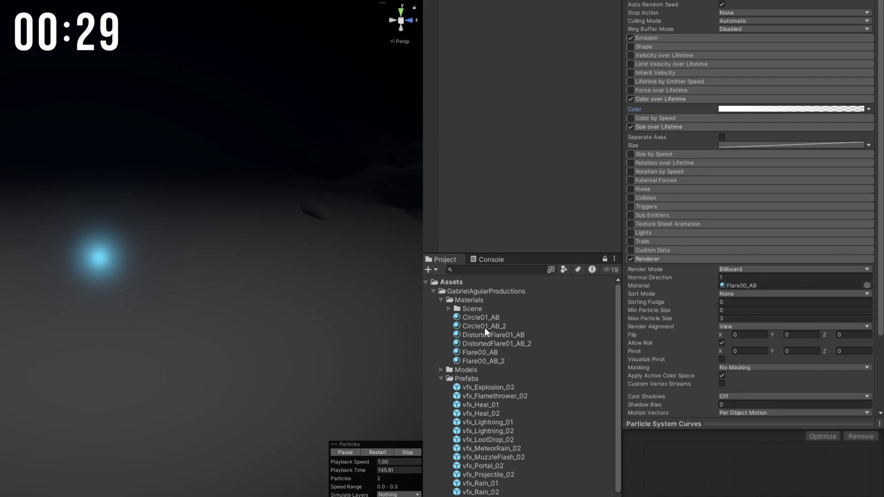
left_click(737, 269)
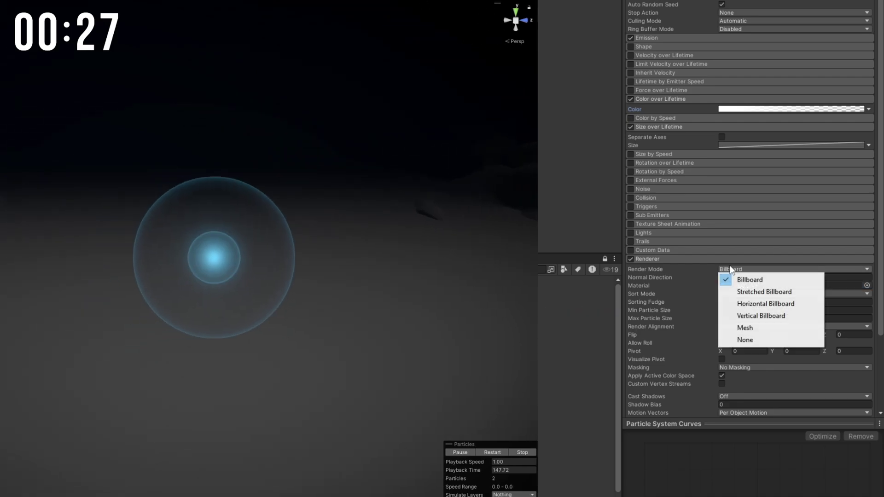
left_click(752, 302)
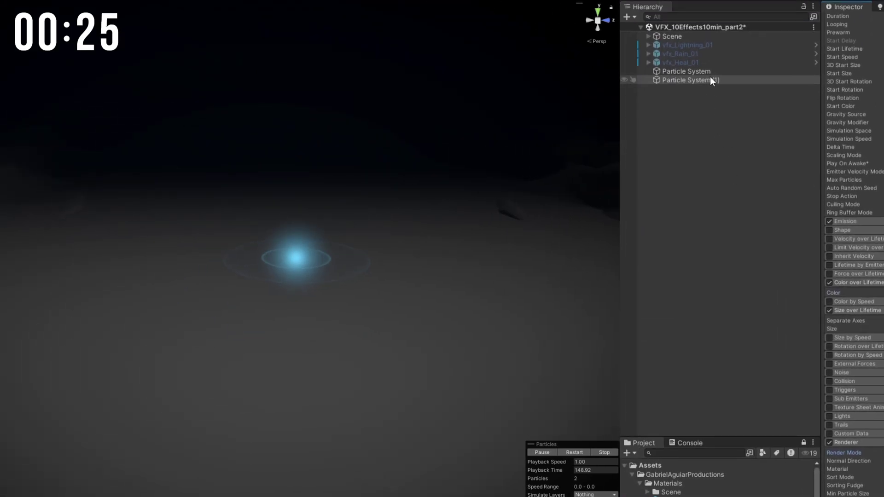
Step: Duplicate the original blue glow into a vertical beam with 3D Start Size 1, 6, 1 and Scale X 0.25, Y 0.85, offset upward
left_click(711, 74)
key("ctrl+d")
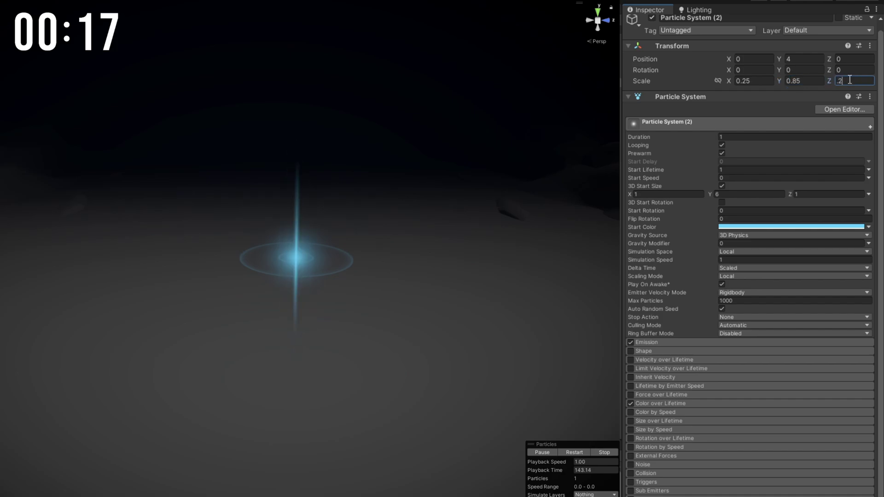
scroll(806, 391, "down", 5)
left_click(665, 339)
scroll(760, 323, "down", 2)
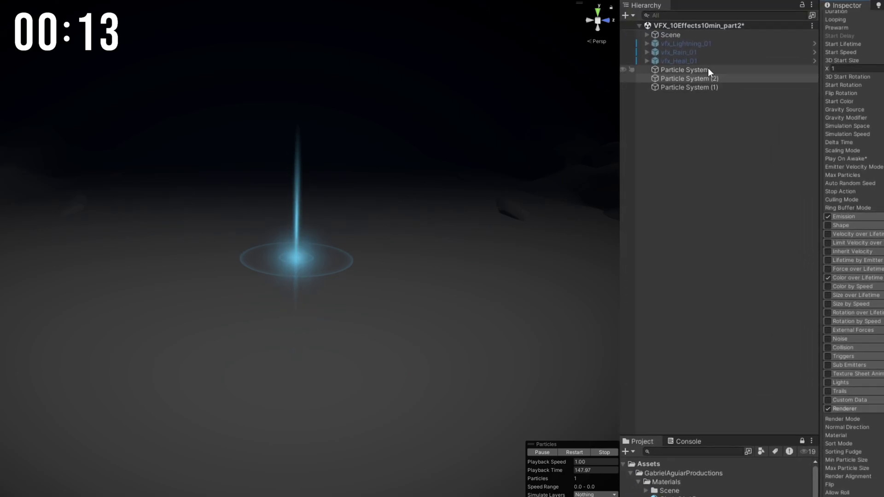
Step: Duplicate the original blue glow into a horizontal flare with 3D Start Size 6, 1, 1 and Scale 0.25, 0.25, 0.5
left_click(708, 69)
key("ctrl+d")
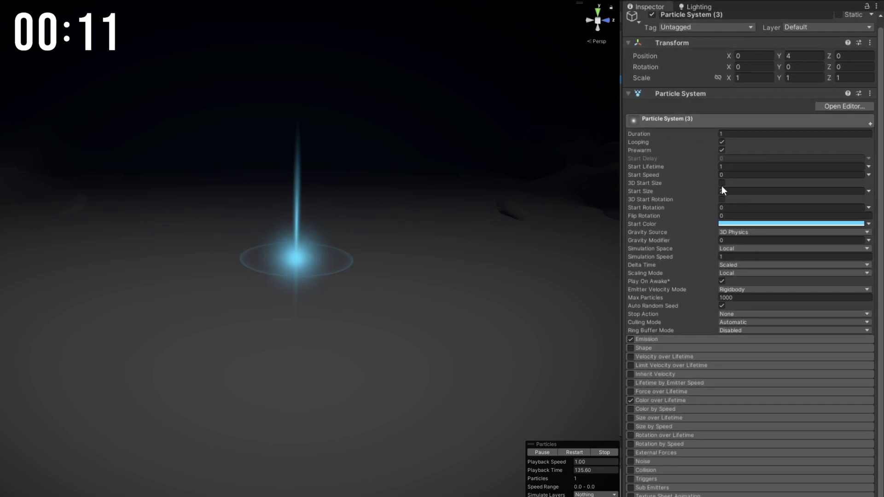
left_click(690, 186)
type("6")
left_click(727, 190)
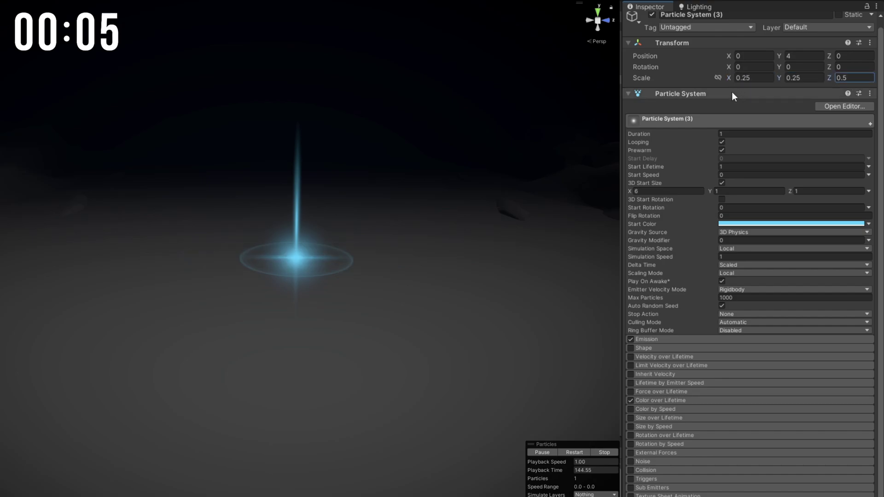
Step: Restart playback of all four particle systems together to preview the complete glow, ripple, beam and flare effect
left_click(687, 73)
left_click(678, 98, "shift")
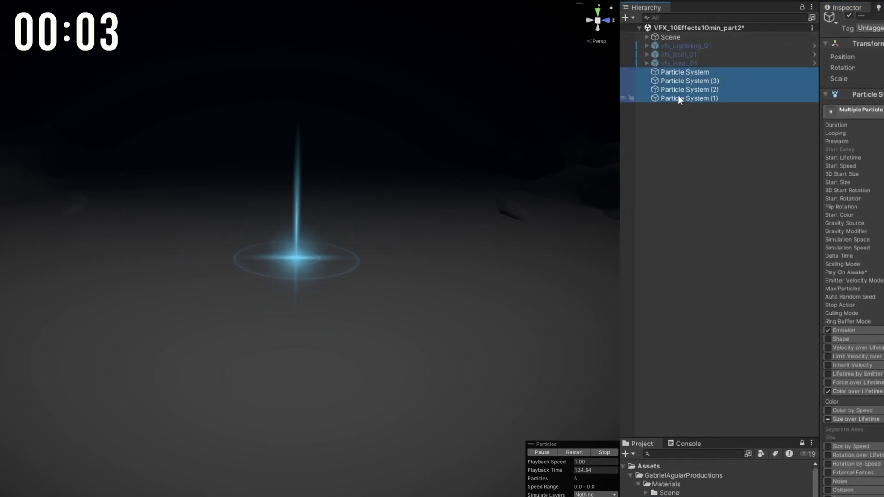
left_click(576, 453)
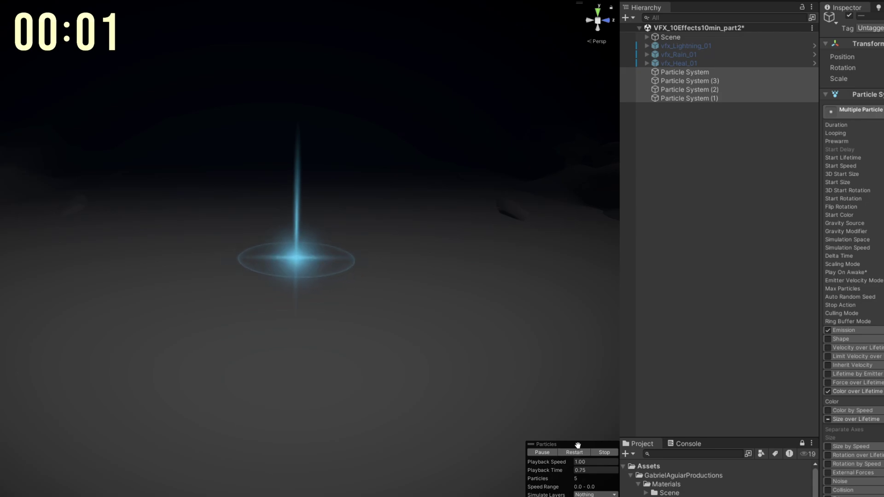
left_click(705, 99)
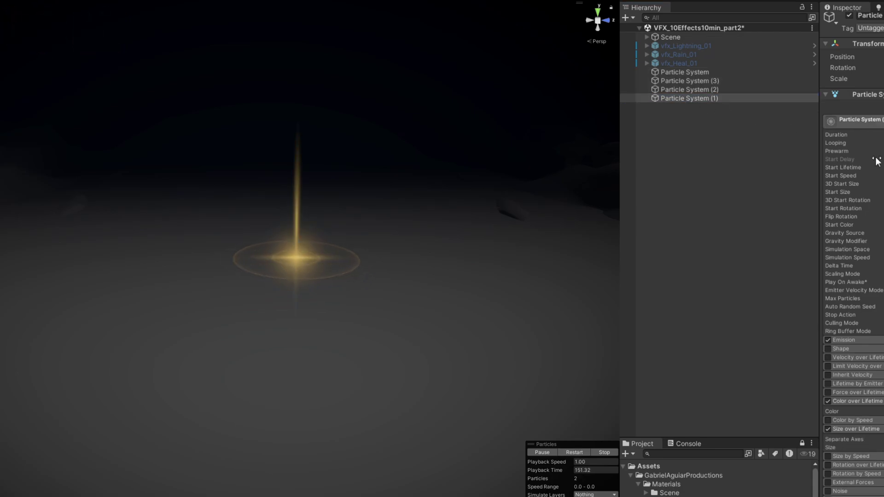
left_click(685, 89)
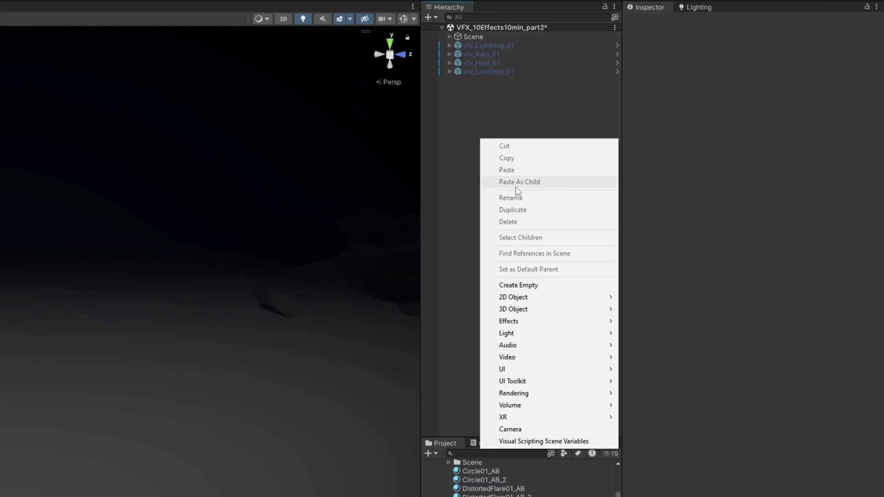
Step: Add a new particle system to the scene at Position 0, 4, 0 with Rotation 0, 90, 0
mouse_move(521, 322)
left_click(650, 321)
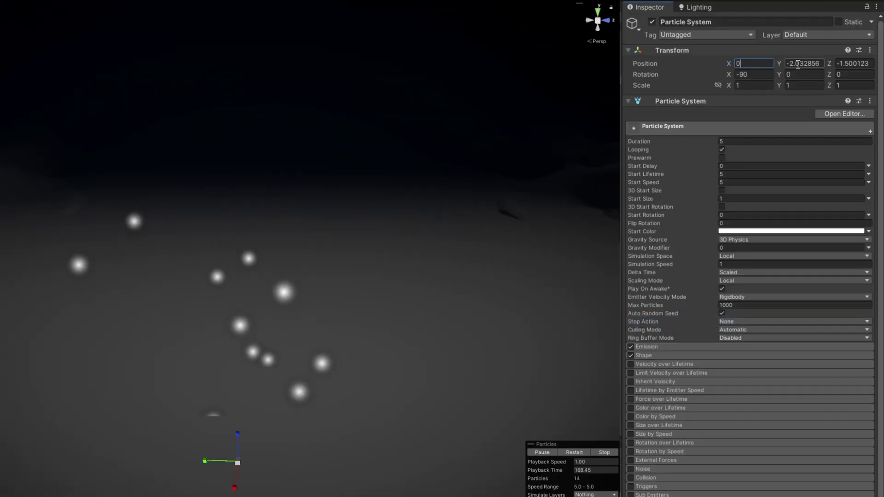
key("Tab")
type("4")
key("Tab")
type("0")
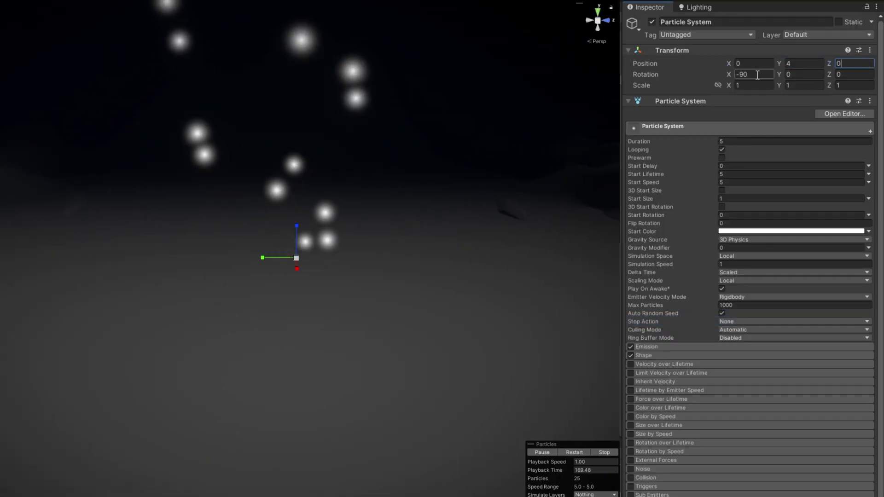
key("Tab")
type("0")
key("Tab")
type("90")
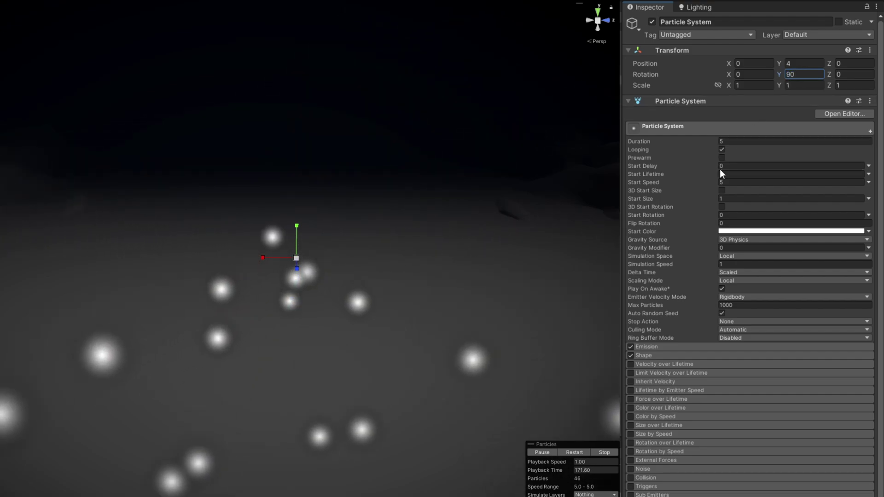
Step: Make the new system's Start Lifetime random between two constants, 0.8 and 1.2
left_click(868, 174)
left_click(852, 210)
left_click(775, 174)
type("0.8")
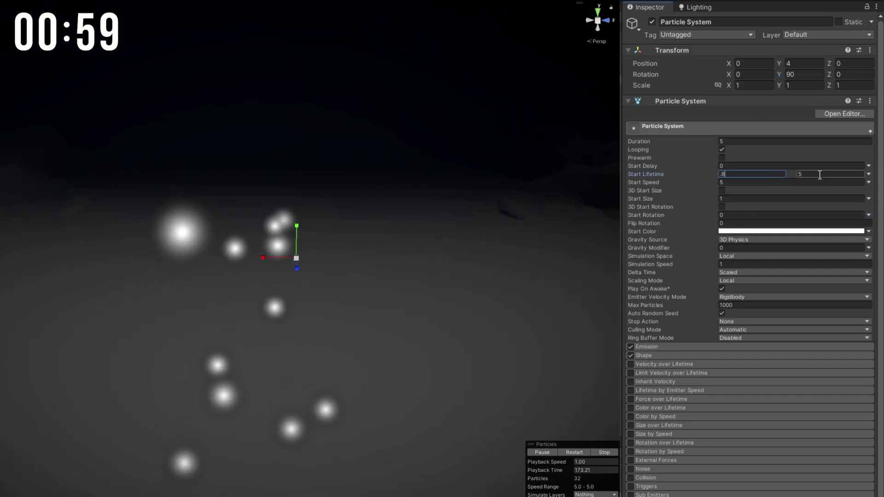
key("Tab")
type("1.2")
key("Tab")
Step: Make the Start Speed random between two constants, -0.2 and 0.2
left_click(868, 182)
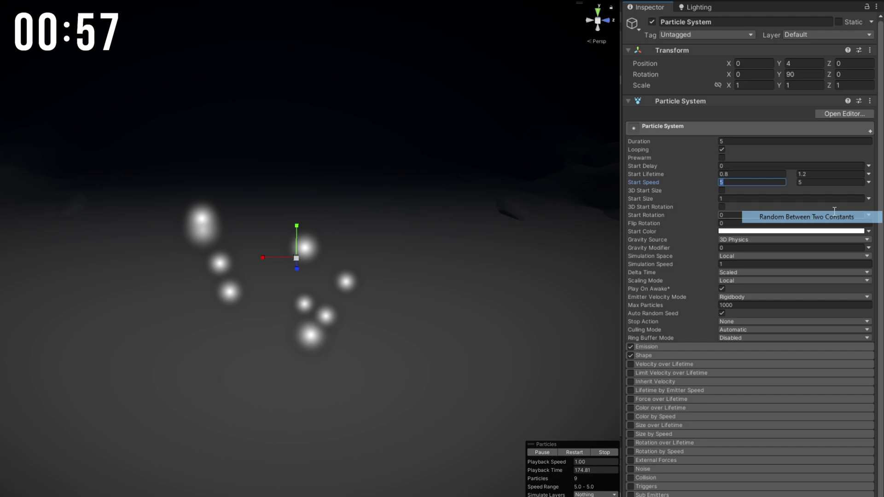
left_click(792, 215)
left_click(776, 179)
type("-0.2")
left_click(829, 182)
type("0.2")
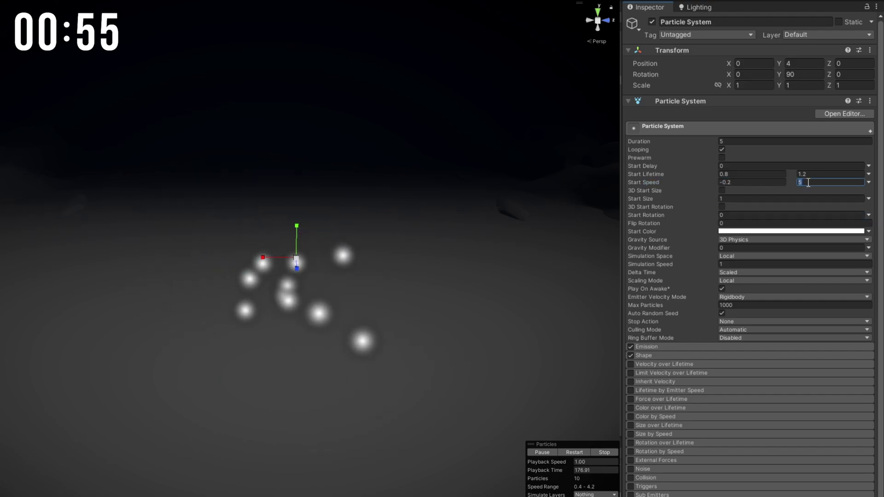
Step: Make the Start Size random between 0.01 and 0.1, and set the Start Color to a light blue
left_click(869, 198)
left_click(867, 233)
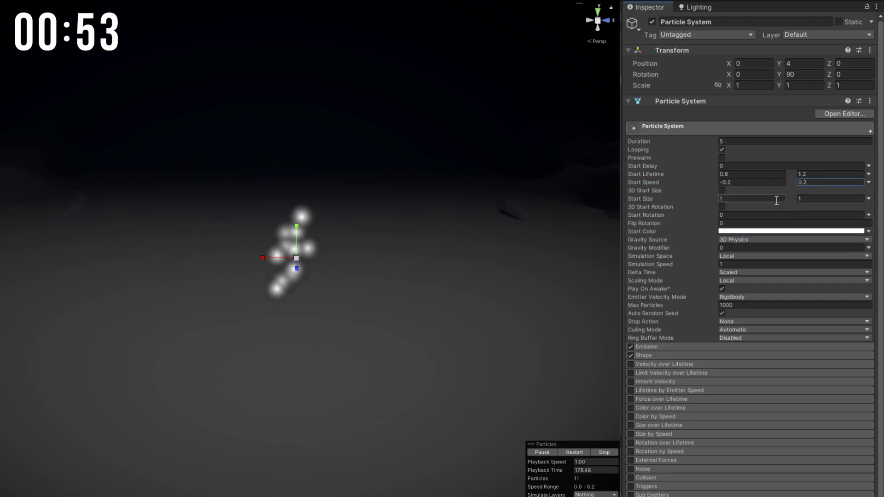
left_click(855, 232)
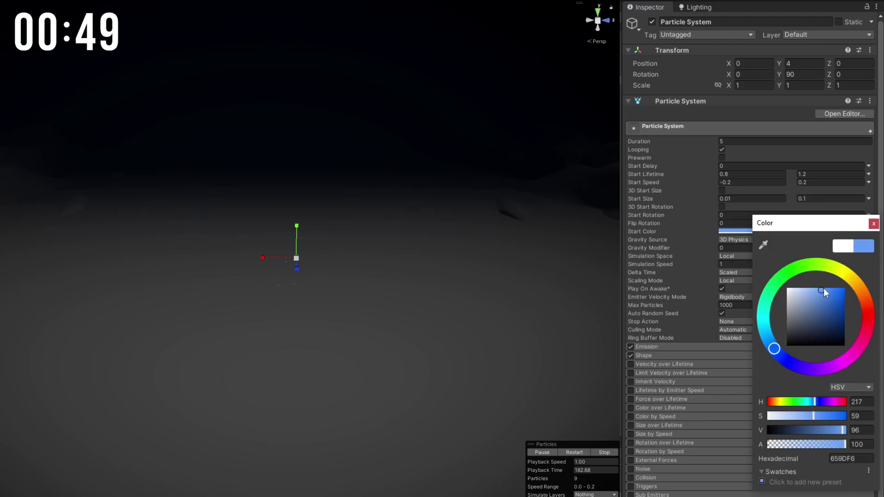
Step: Set the Emission module's Rate over Time to 50
left_click(712, 347)
left_click(737, 357)
type("50")
left_click(710, 347)
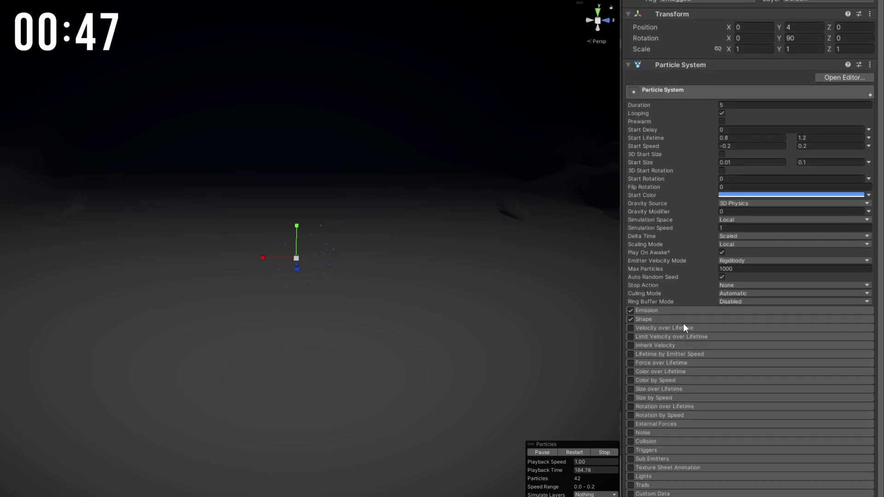
Step: Shape the emitter as a Circle with Scale 0.7, 1.5, 1, Radius Thickness 0.2 and Arc Mode set to Loop
left_click(645, 300)
scroll(646, 300, "down", 3)
left_click(783, 260)
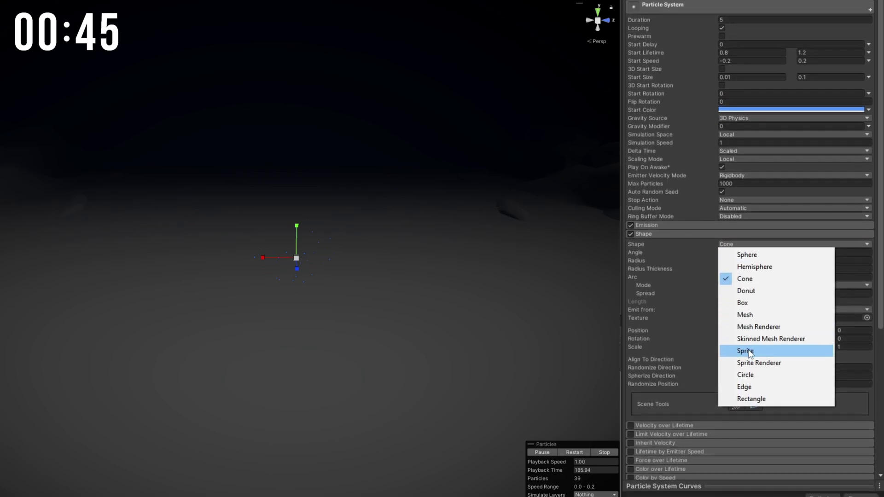
left_click(760, 374)
left_click(758, 378)
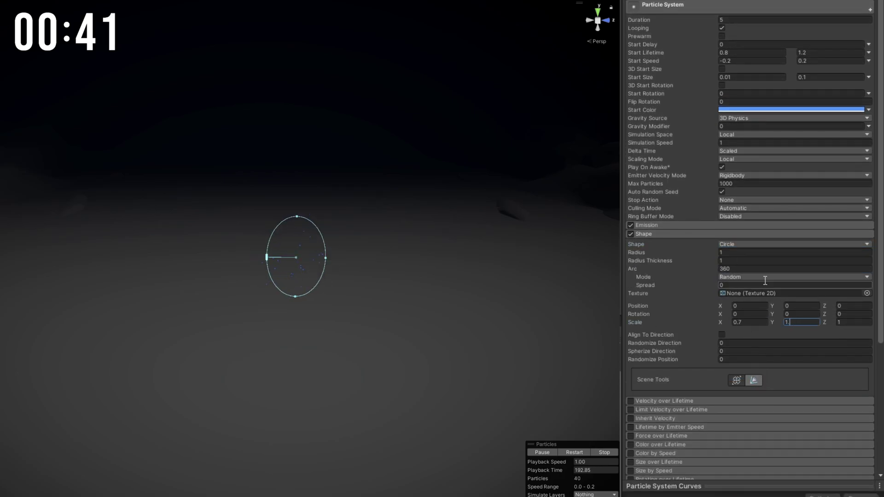
left_click(751, 301)
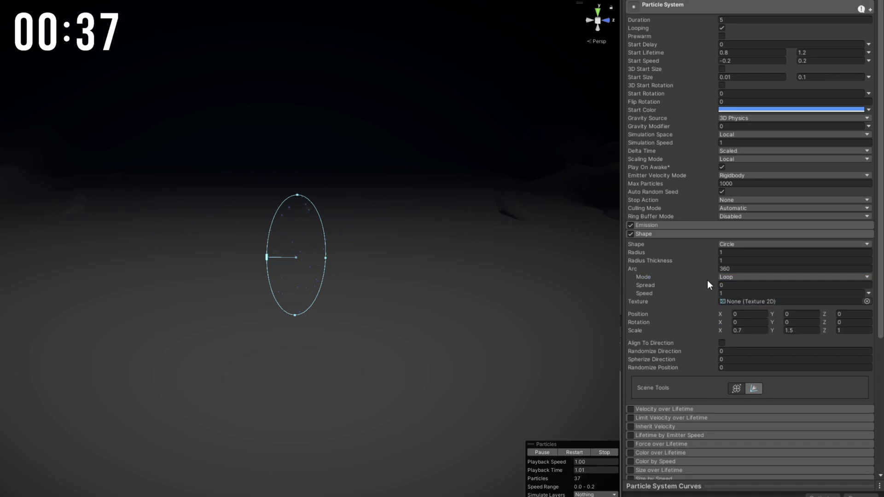
Step: Assign the Flare00_AB_2 material to the Renderer and set Max Particle Size to 3
scroll(738, 251, "down", 7)
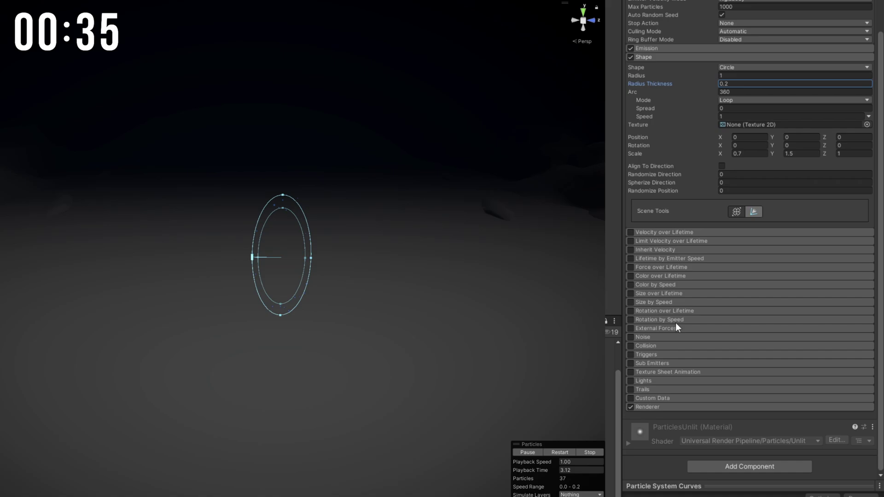
left_click(686, 409)
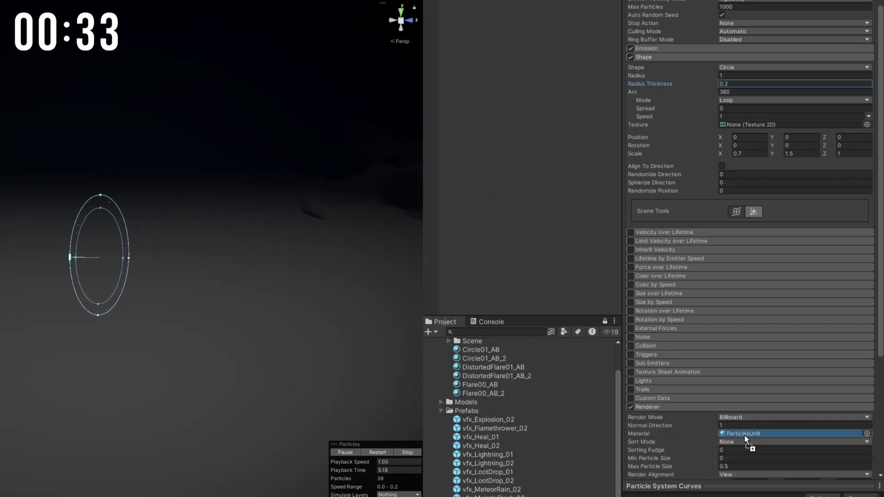
left_click_drag(746, 440, 746, 435)
left_click(783, 466)
type("3")
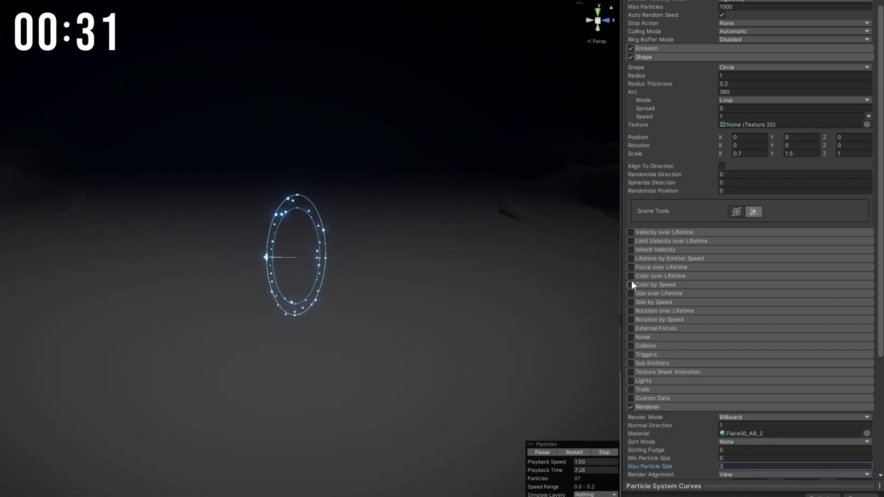
Step: Enable Color over Lifetime on the oval ring of particles and edit its gradient
left_click(653, 276)
left_click(824, 285)
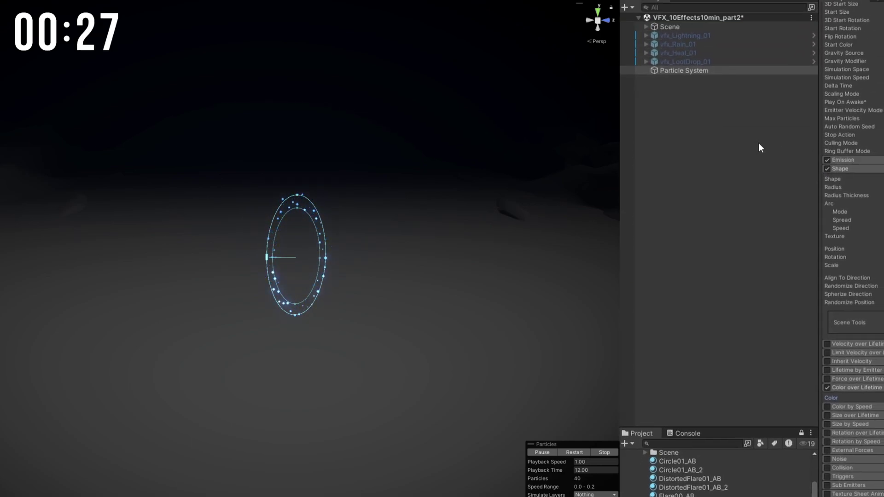
Step: Add a second particle system at Position 0, 4, 0 with its X Rotation set to 0
right_click(696, 130)
mouse_move(815, 321)
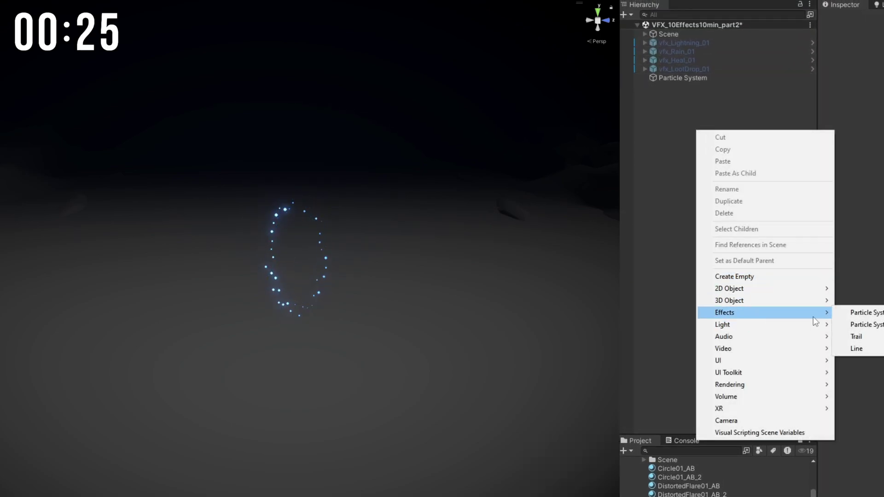
left_click(853, 313)
left_click(760, 58)
type("0")
left_click(806, 54)
type("4")
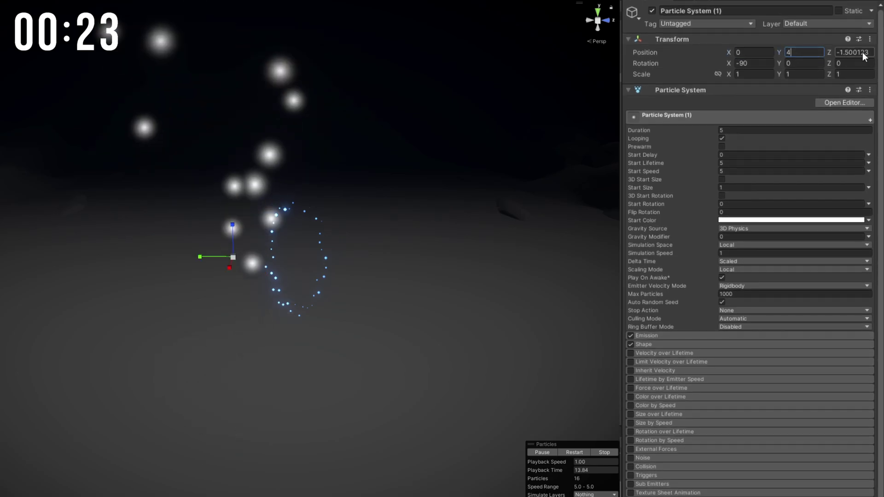
left_click(863, 53)
type("0")
left_click(743, 63)
type("0")
Step: Set the second system's Start Lifetime to 2, Start Speed to 0 and Duration to 2, with Prewarm enabled
left_click(732, 164)
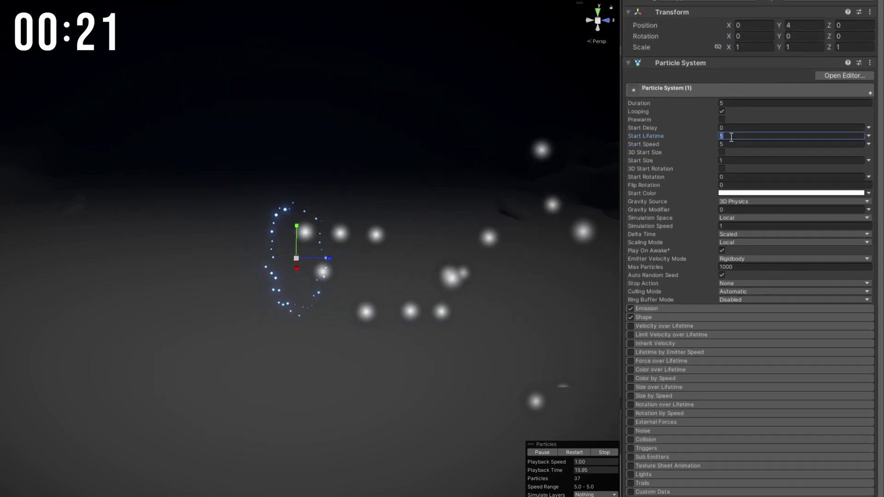
type("2")
key("Tab")
type("0")
scroll(725, 115, "down", 1)
left_click(722, 104)
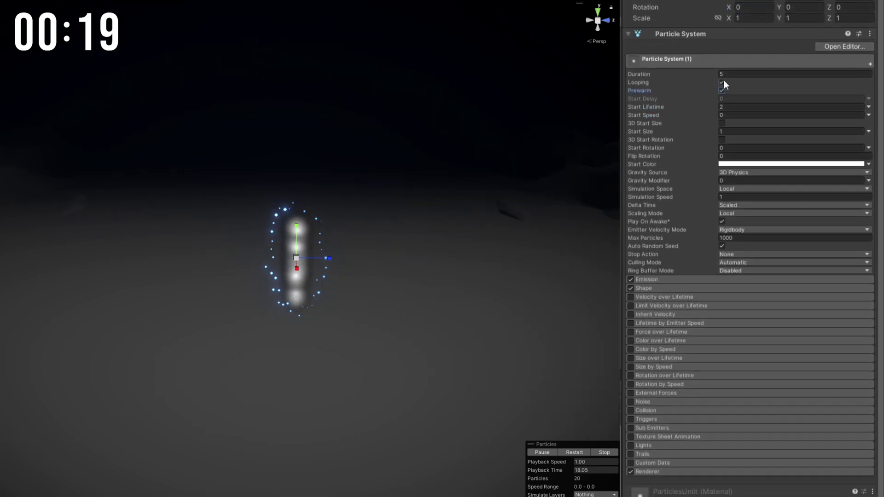
left_click(733, 74)
type("2")
Step: Set the second system's Start Color to a dim greyish blue, 5A667B
scroll(732, 92, "down", 1)
left_click(737, 137)
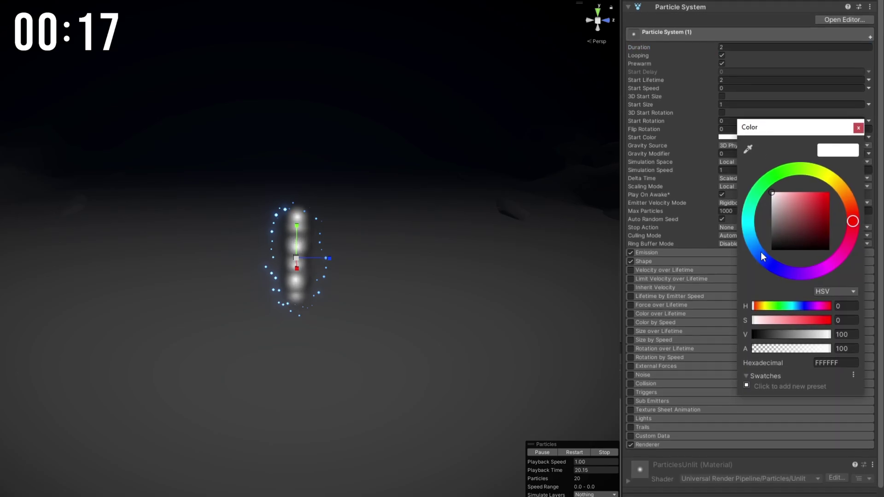
left_click(760, 254)
mouse_move(775, 228)
left_mouse_down()
mouse_move(784, 214)
mouse_move(788, 222)
left_mouse_up()
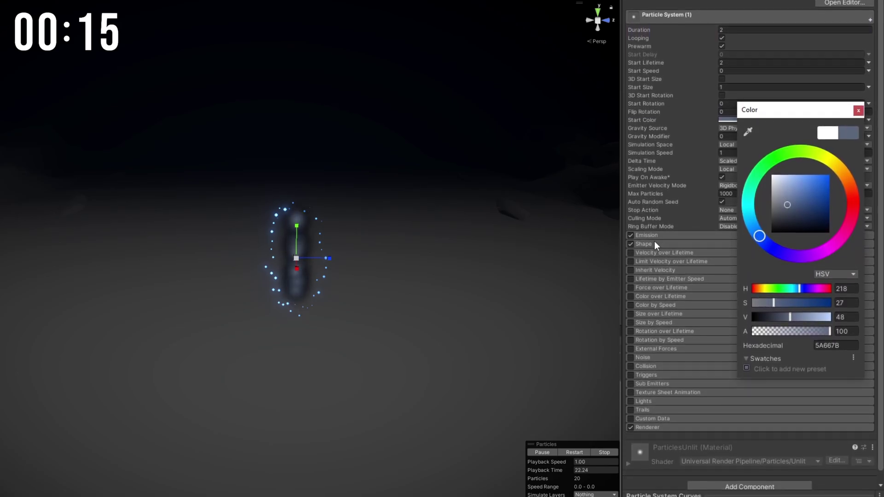
Step: Disable the Shape module and set the Emission Rate over Time to 0.5
left_click(654, 243)
left_click(631, 243)
left_click(655, 233)
left_click(734, 238)
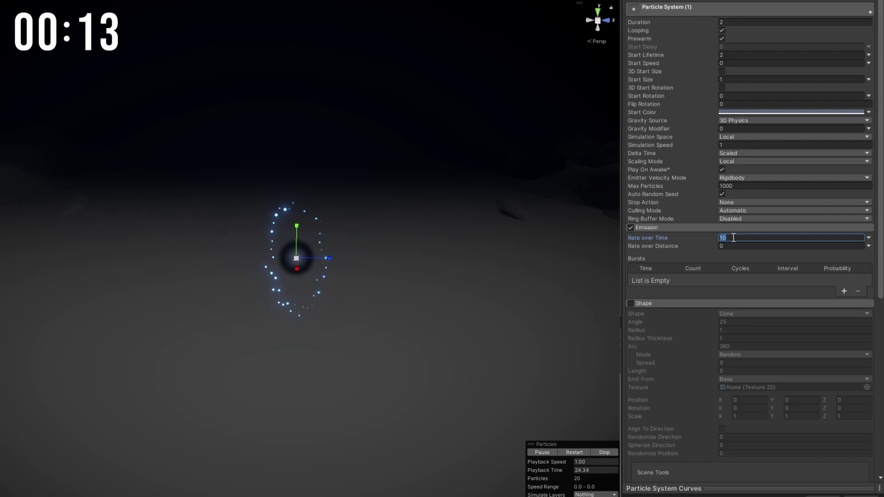
type(".5")
left_click(670, 302)
Step: Assign the Circle01_AB_2 material in the second system's Renderer and set Max Particle Size to 3
scroll(659, 300, "down", 3)
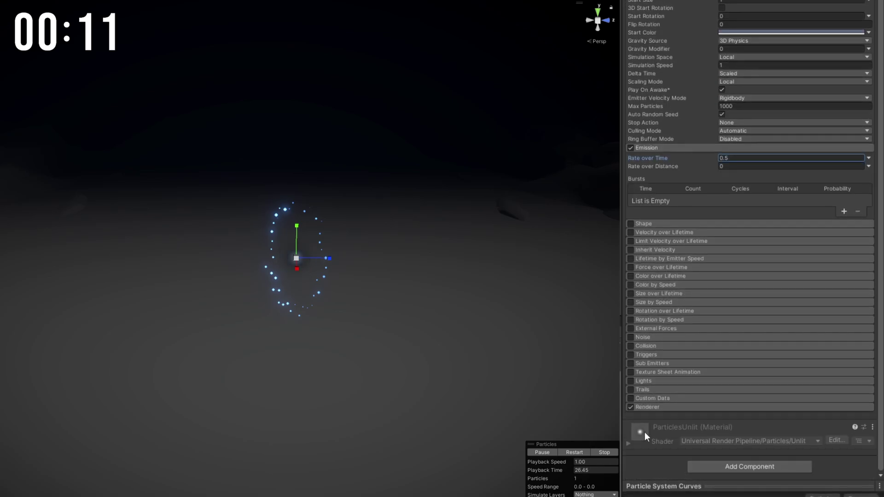
left_click(656, 407)
left_click_drag(701, 315, 732, 433)
Step: Stretch the circle into a tall oval by setting its Transform Scale to Y 3.8 and Z 1.9
scroll(758, 441, "up", 10)
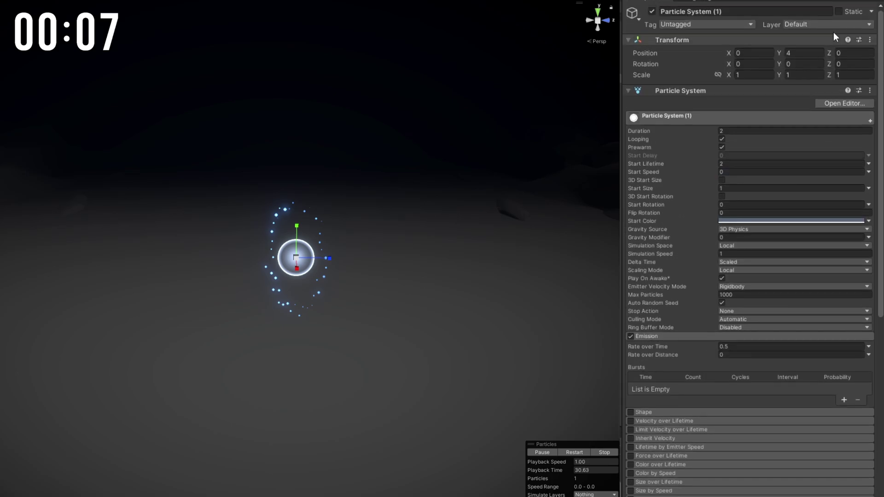
left_click(804, 83)
type("3.")
left_click(856, 84)
type("1.9")
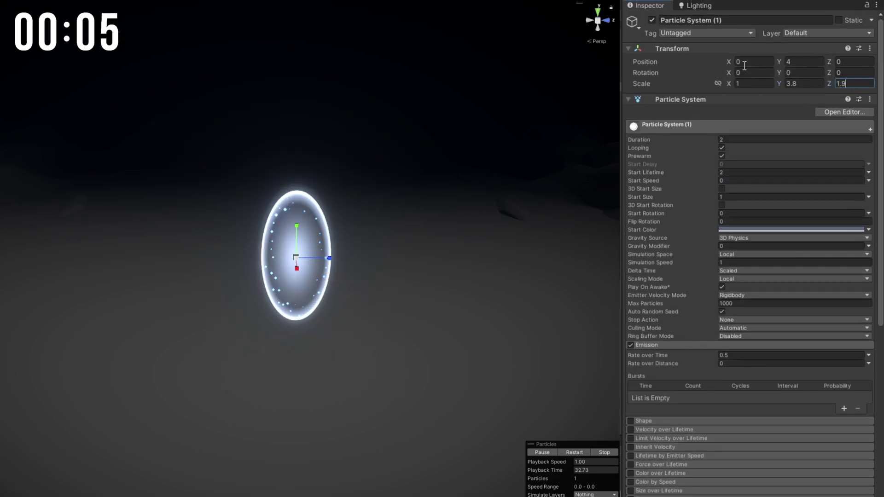
Step: Duplicate the oval circle system and give the copy a more saturated blue Start Color, about 5080C3
left_click(726, 87)
left_click(783, 230)
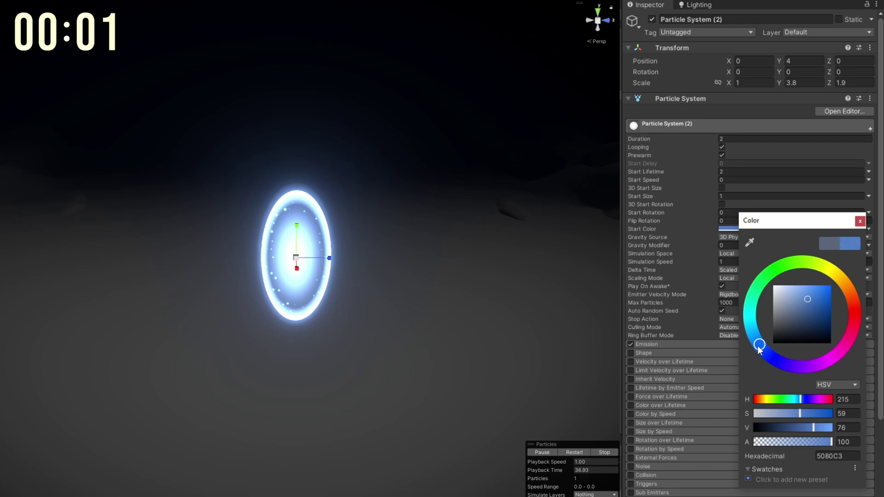
Step: Enable Color over Lifetime on the copy and add transparency to its white gradient
left_click(631, 405)
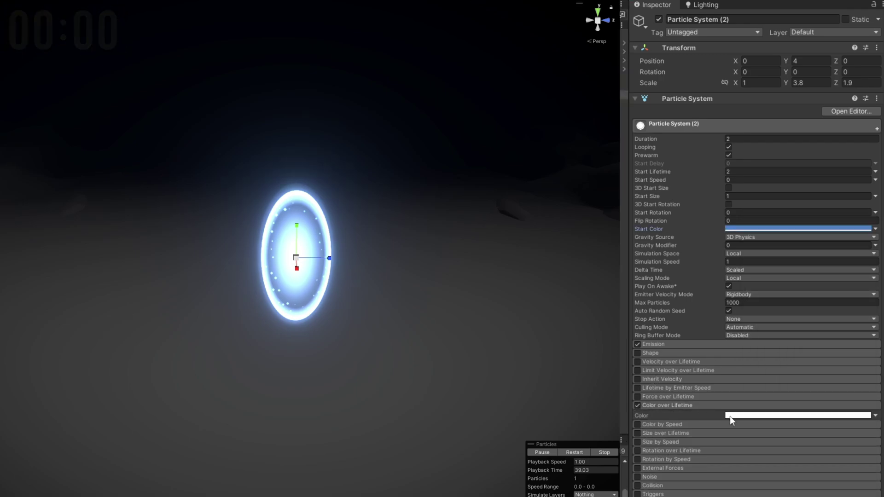
left_click(731, 415)
left_click(718, 185)
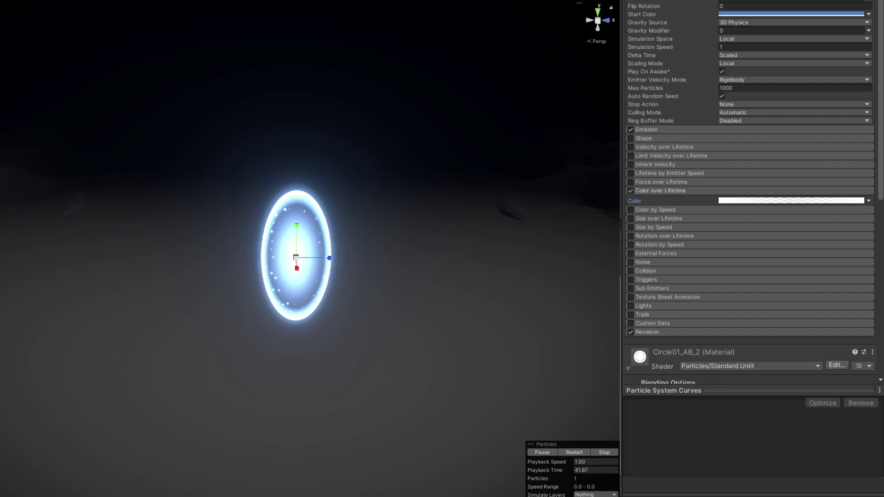
Step: Replace the copy's Renderer material with Flare00_AB_2
scroll(704, 264, "down", 5)
left_click(698, 185)
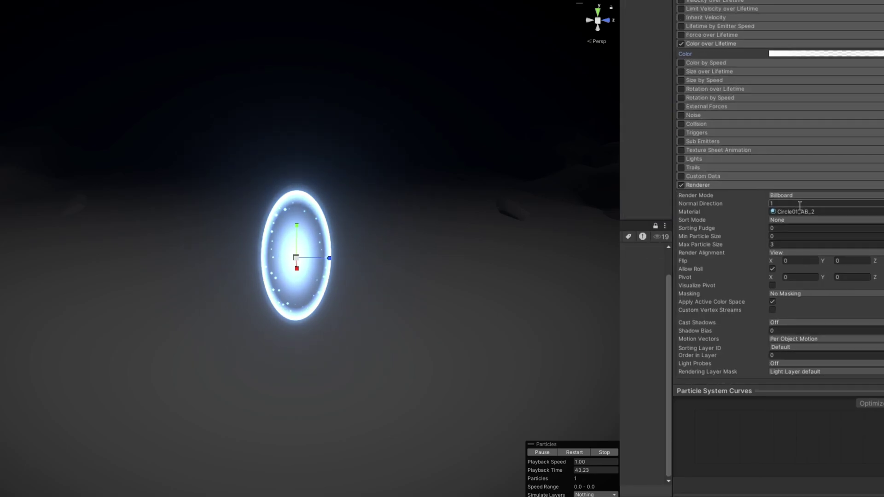
left_click_drag(705, 302, 736, 215)
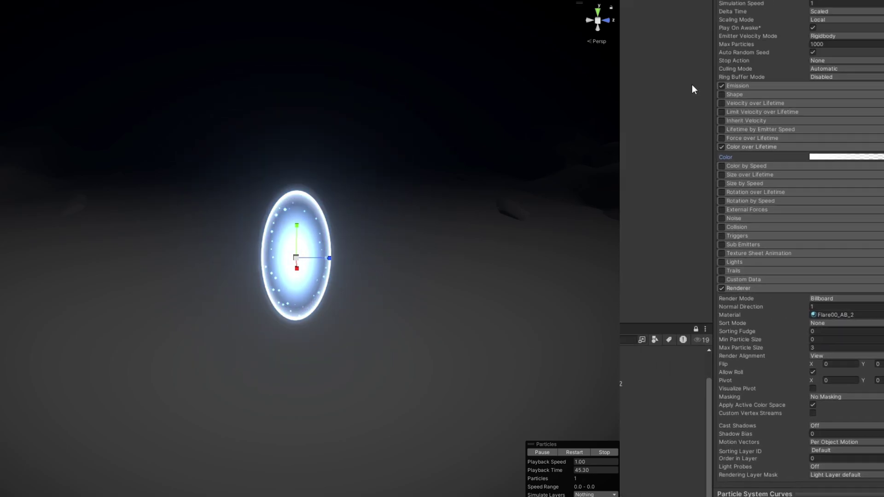
Step: Select all three portal particle systems together in the Hierarchy
left_click(690, 87)
left_click(691, 97, "shift")
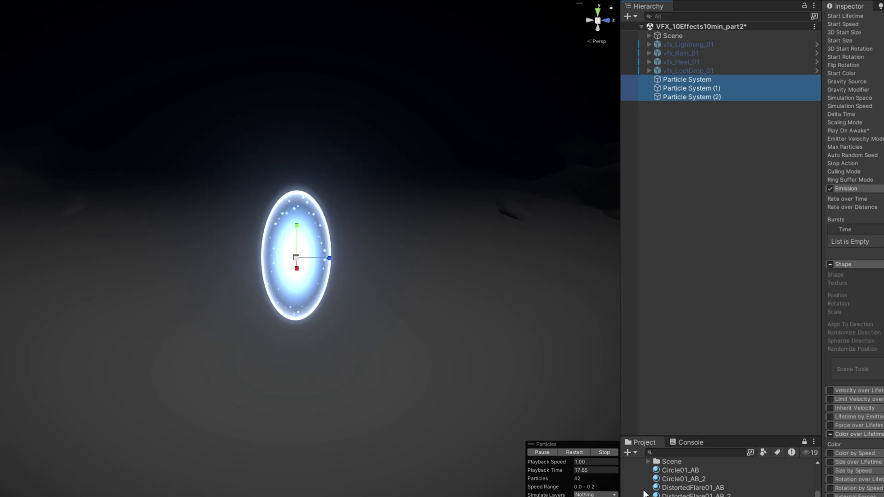
Step: Create a new Particle System and position it at X 0, Y 10, Z 0
right_click(495, 132)
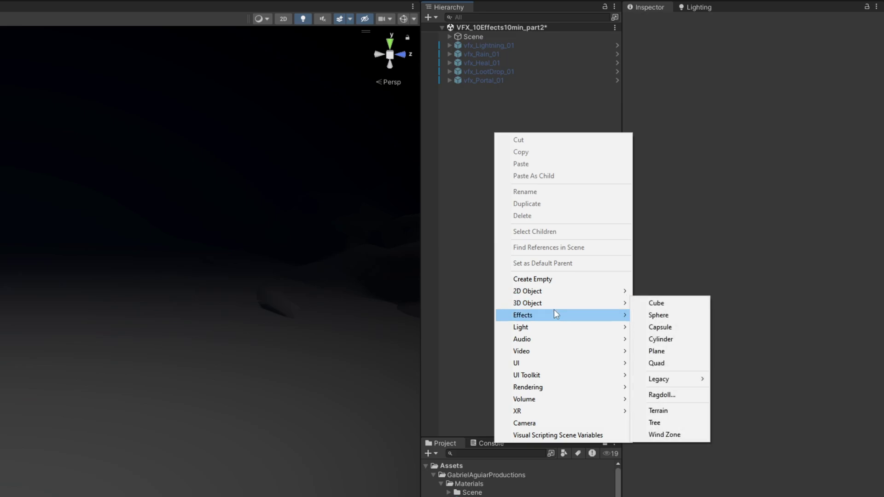
mouse_move(556, 315)
left_click(670, 315)
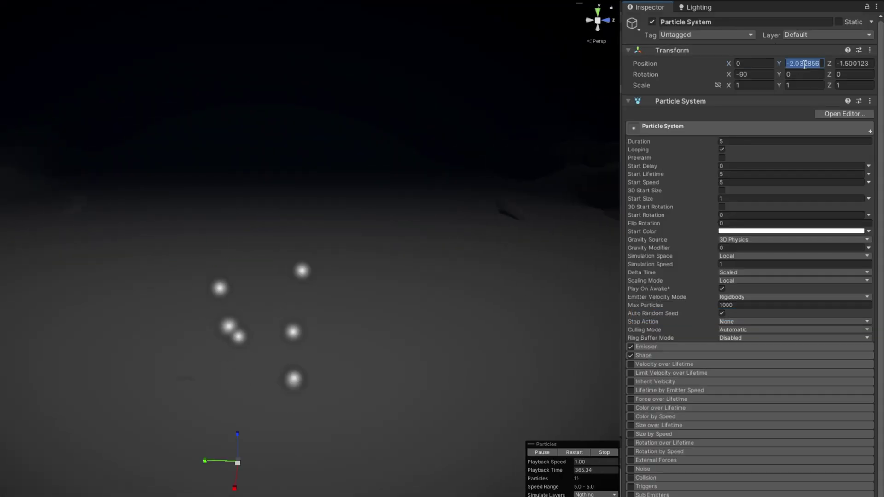
type("0")
Step: Give the new system Start Lifetime 10, Start Speed 0, 3D Start Size X 0.3 and an orange-red Start Color
left_click(731, 175)
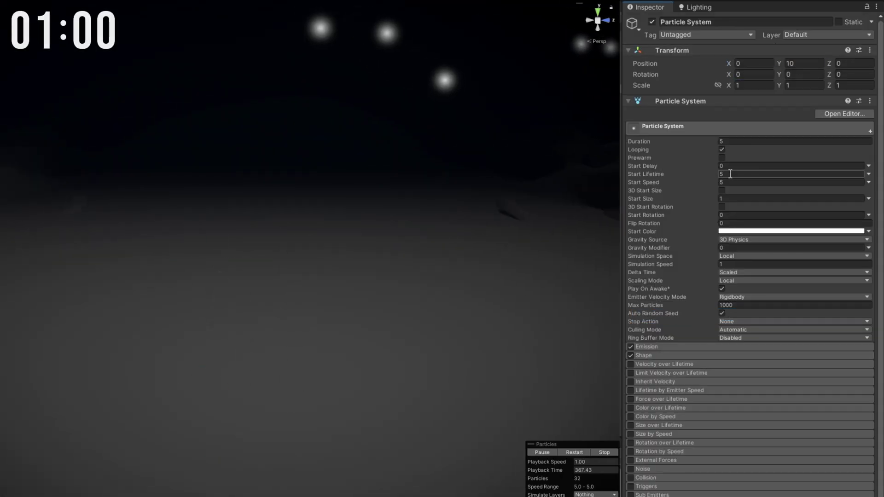
type("10")
left_click(734, 183)
type("0")
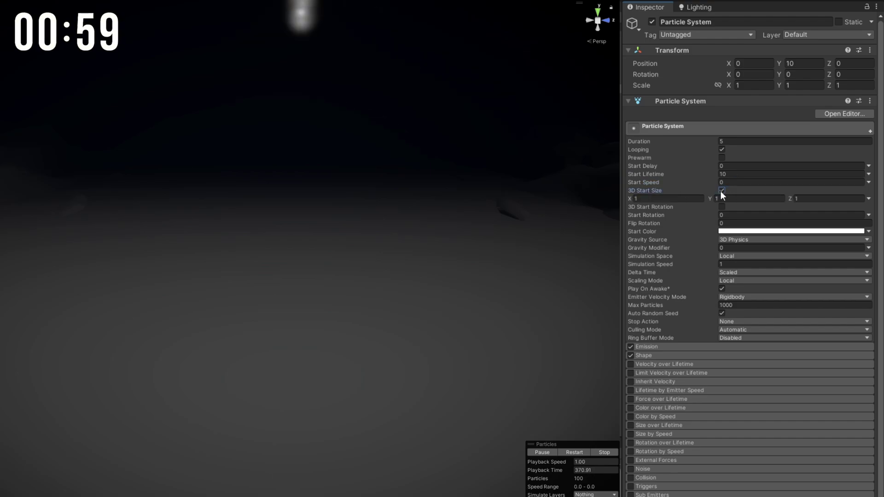
left_click(761, 232)
left_click(867, 304)
Step: Raise the Emission module's Rate over Time for the new particle system
left_click(671, 347)
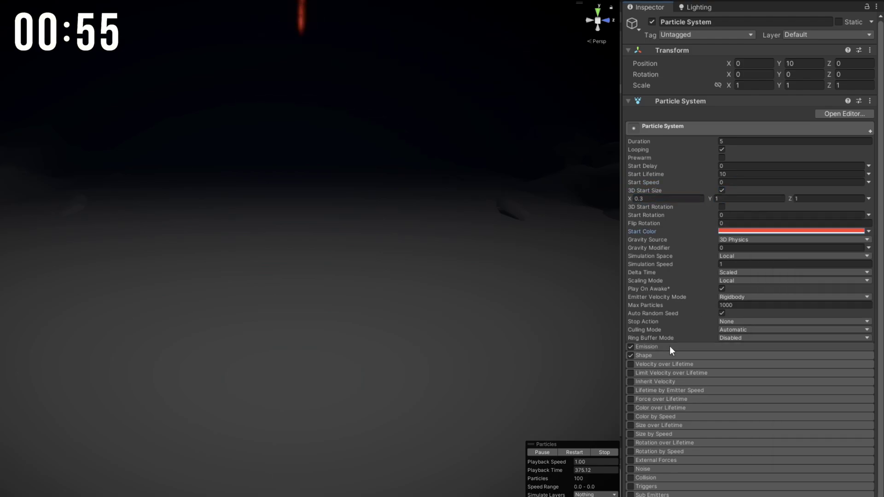
left_click(740, 357)
left_click(687, 347)
Step: Change the emitter's Shape from a cone to a Box and set its Scale X to 50
left_click(646, 356)
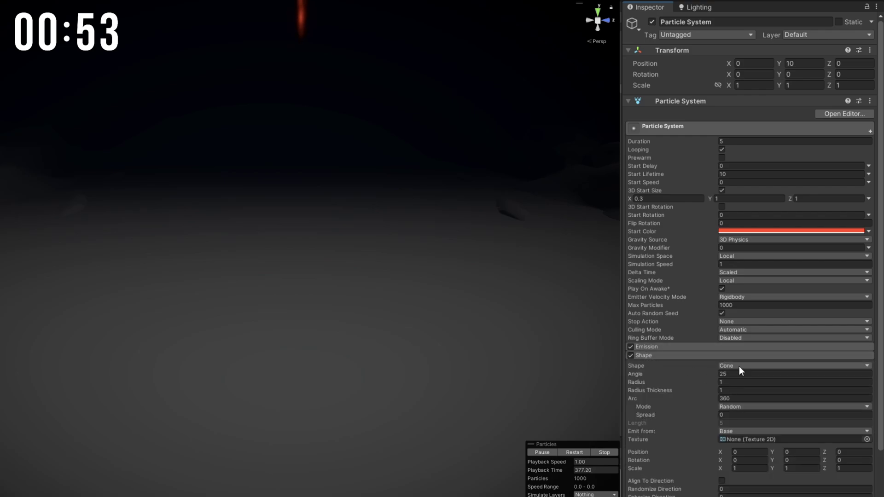
left_click(739, 366)
left_click(750, 424)
left_click(762, 412)
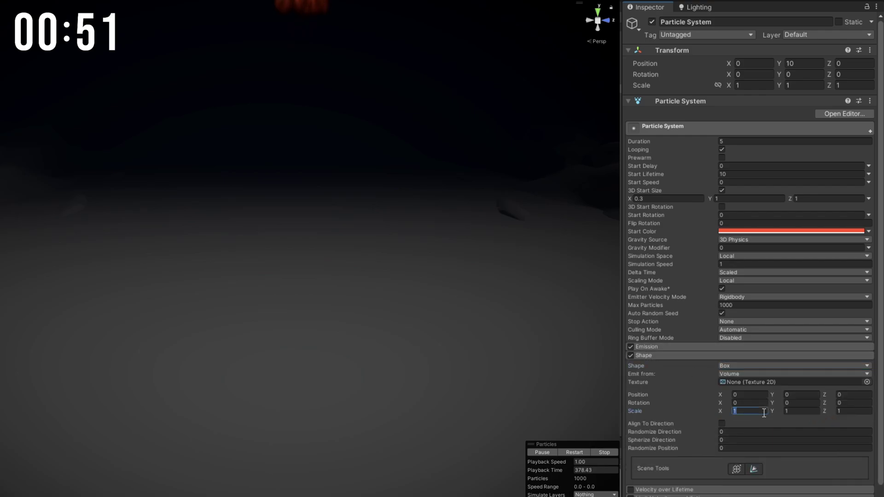
type("50")
left_click(644, 356)
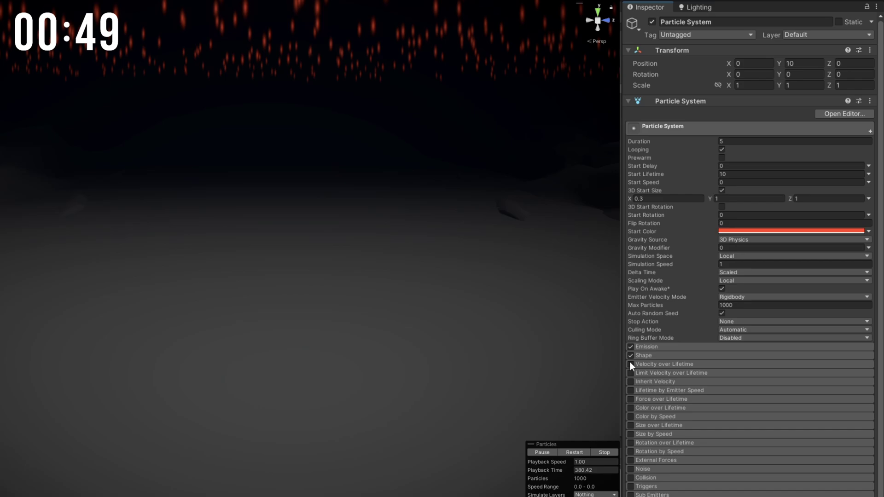
Step: Enable Velocity over Lifetime and set its Linear velocity to Y -30 and Z -10
left_click(631, 365)
left_click(670, 364)
left_click(744, 374)
type("-30")
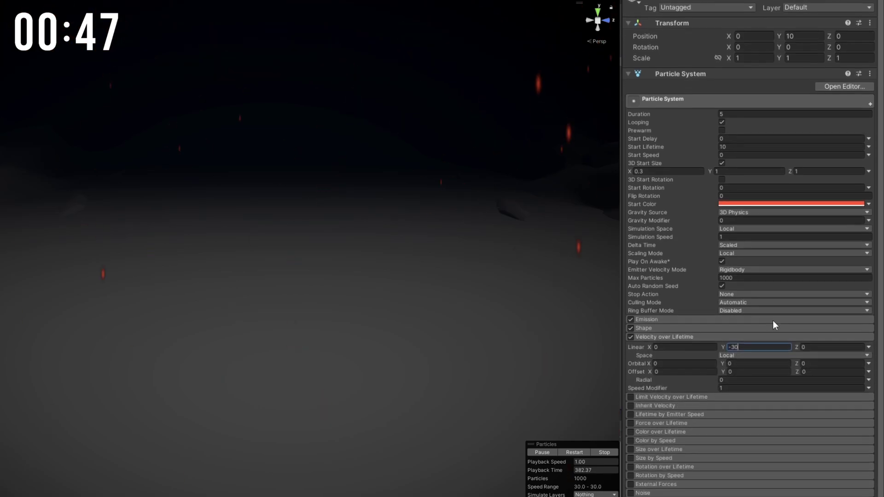
left_click(813, 375)
type("-10")
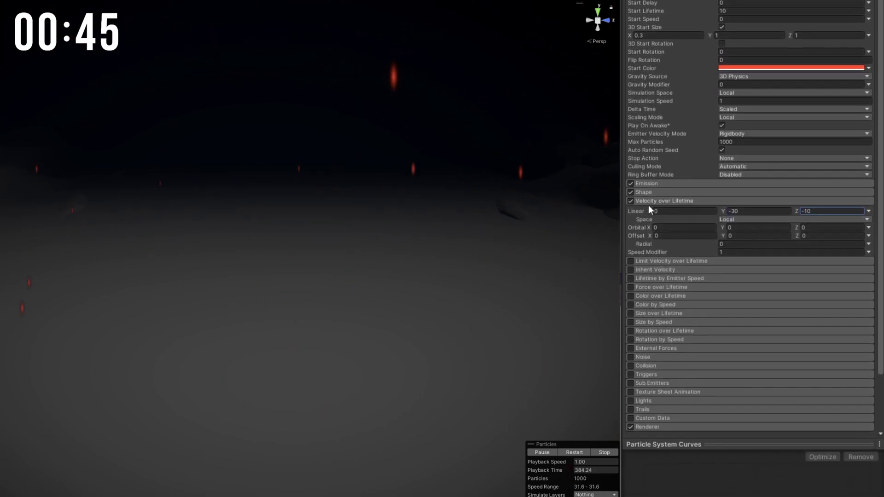
left_click(656, 222)
Step: Enable Collision with Type World, and set Dampen to 1, Bounce to 0 and Lifetime Loss to 1
scroll(679, 276, "down", 2)
left_click(630, 295)
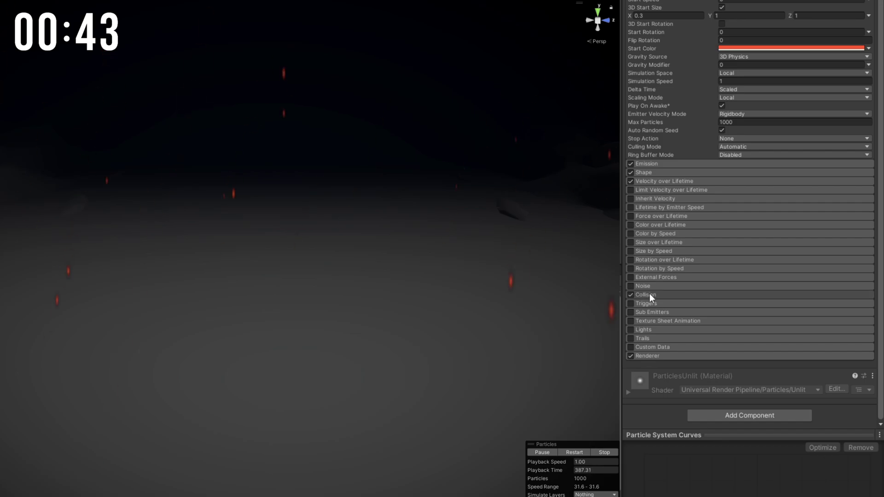
left_click(649, 295)
left_click(727, 305)
left_click(733, 328)
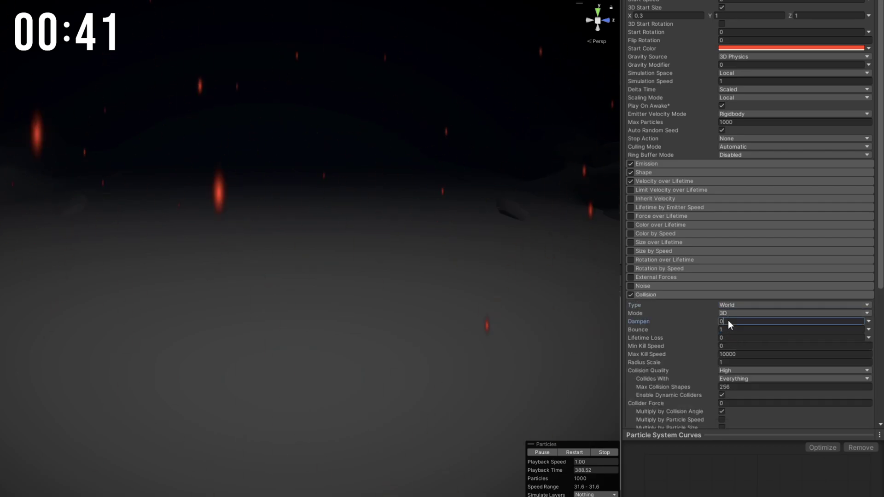
type("1")
left_click(726, 329)
type("0")
left_click(726, 336)
type("1")
left_click(671, 297)
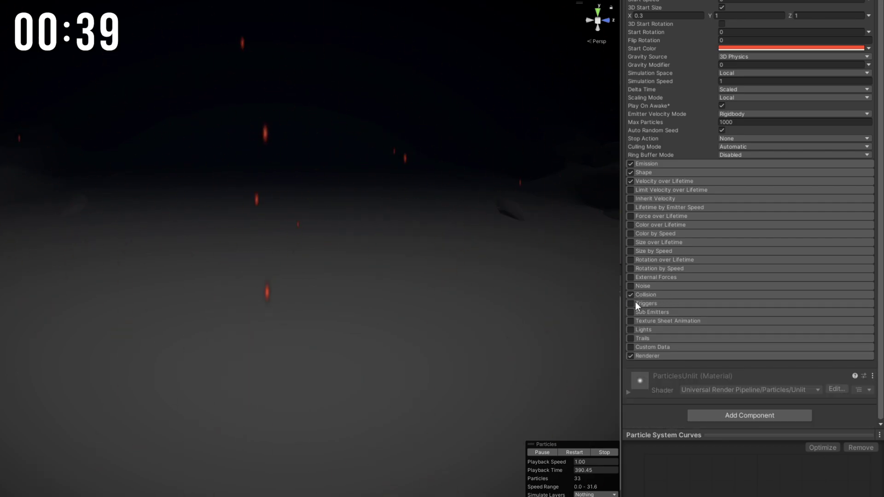
Step: Enable Sub Emitters and make the empty sub emitter entry trigger on Collision
left_click(644, 313)
left_click(696, 326)
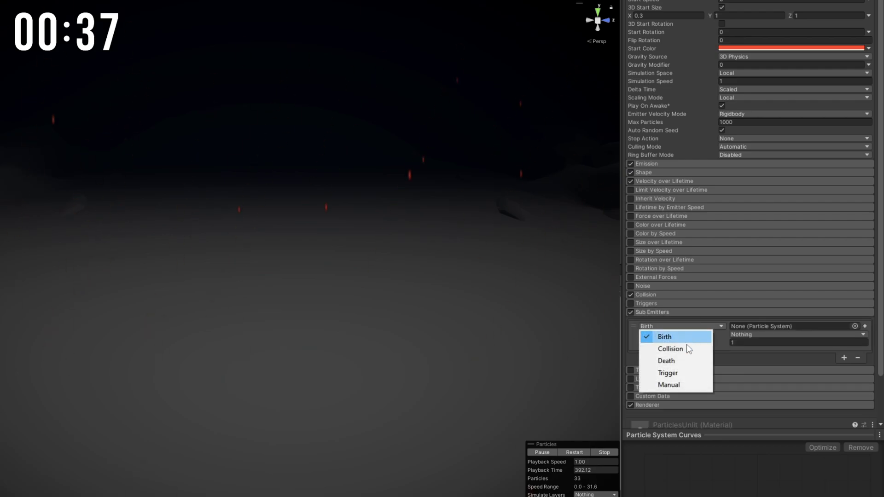
left_click(686, 346)
Step: Enable Trails on the falling particles and set the trail Lifetime to 0.02
scroll(668, 338, "down", 3)
left_click(631, 339)
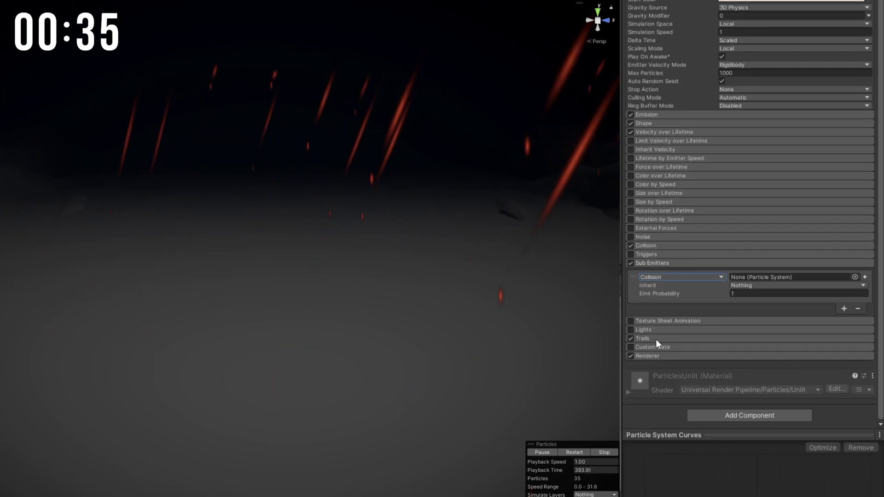
left_click(665, 340)
scroll(719, 346, "down", 5)
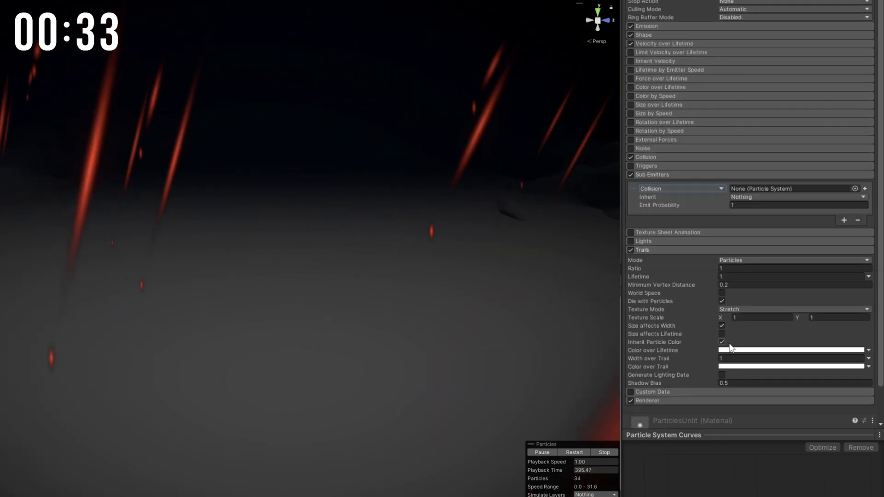
left_click(732, 277)
type("0.02")
Step: Taper Width over Trail with a descending curve and set Color over Trail to red
left_click(869, 359)
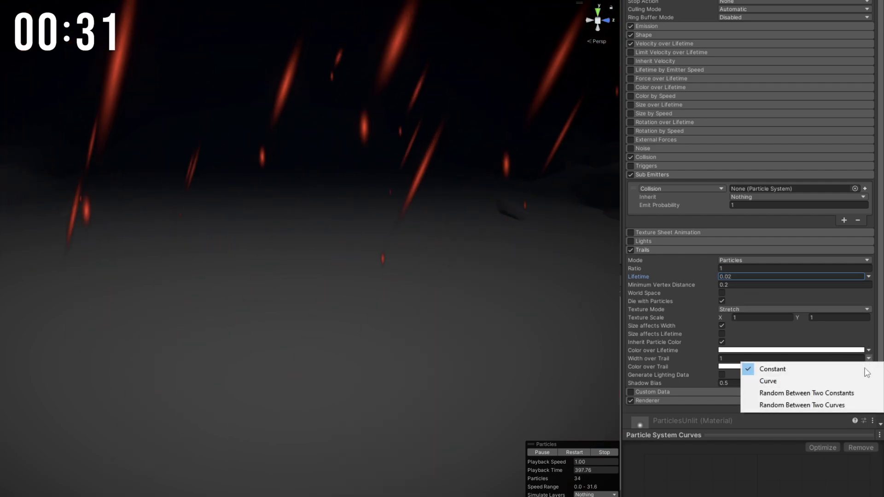
left_click(848, 383)
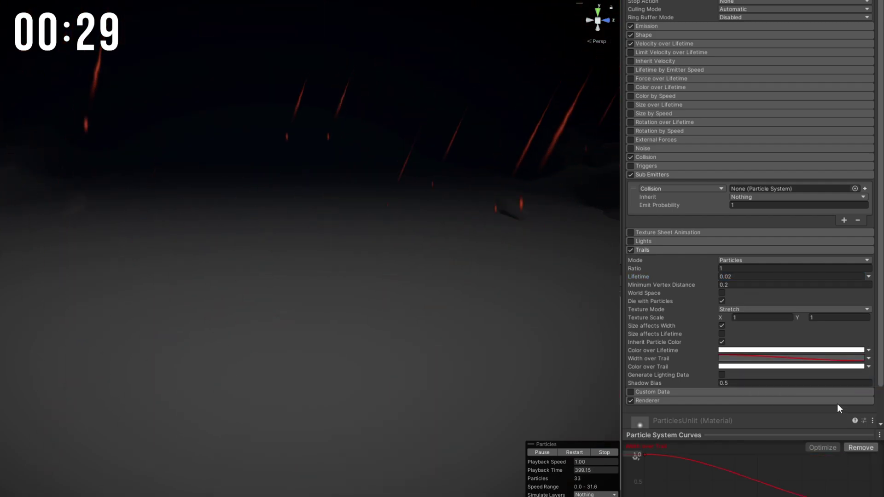
left_click(838, 367)
left_click_drag(860, 346, 867, 367)
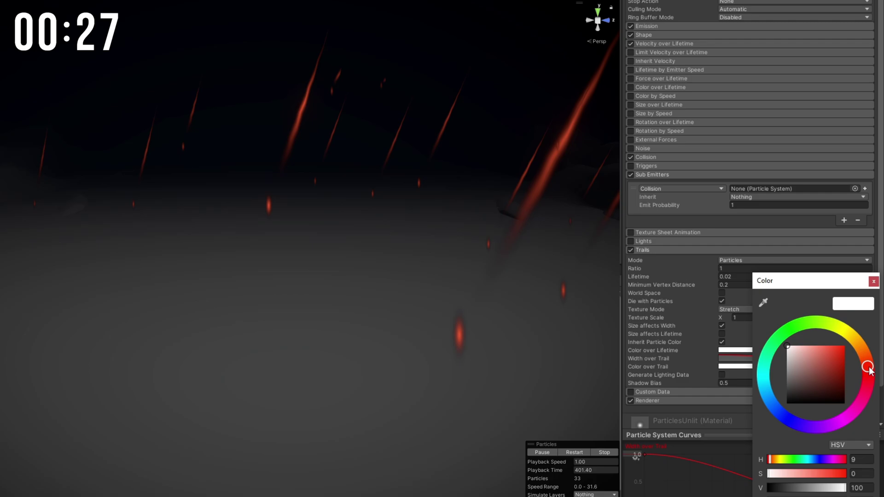
left_click(838, 355)
left_click(874, 282)
Step: In the Renderer, assign Flare00_AB_2 as the Material and DistortedFlare01_AB as the Trail Material
scroll(692, 317, "down", 2)
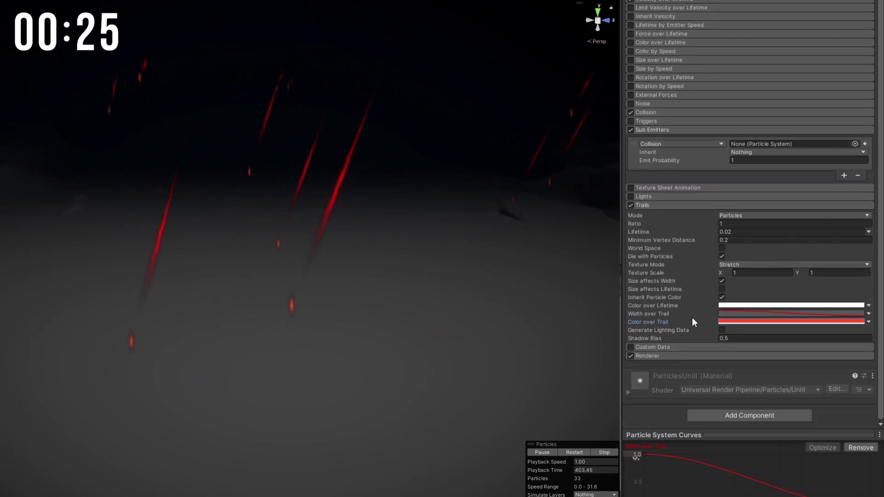
left_click(677, 354)
scroll(677, 354, "down", 4)
left_click_drag(496, 355, 753, 303)
left_click_drag(497, 372, 740, 295)
left_click_drag(523, 346, 737, 302)
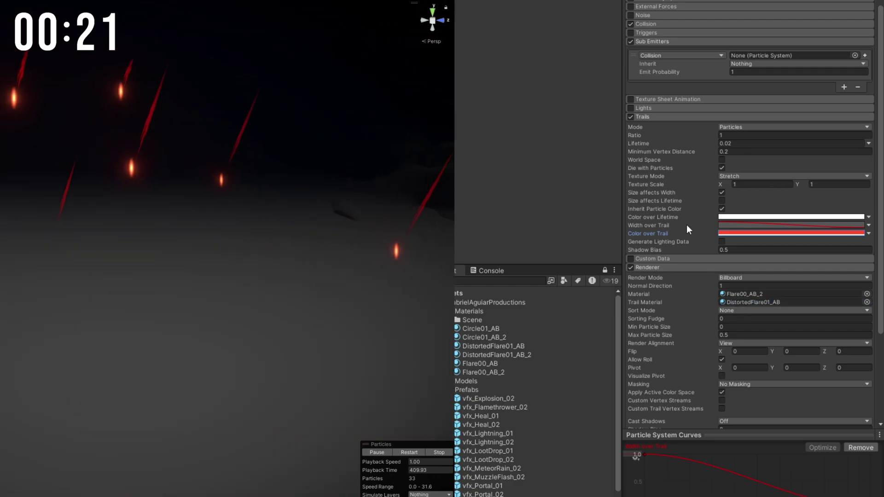
Step: Set the Renderer's Max Particle Size to 3 and its Render Mode to Stretched Billboard
type("3")
scroll(737, 323, "down", 6)
left_click(754, 124)
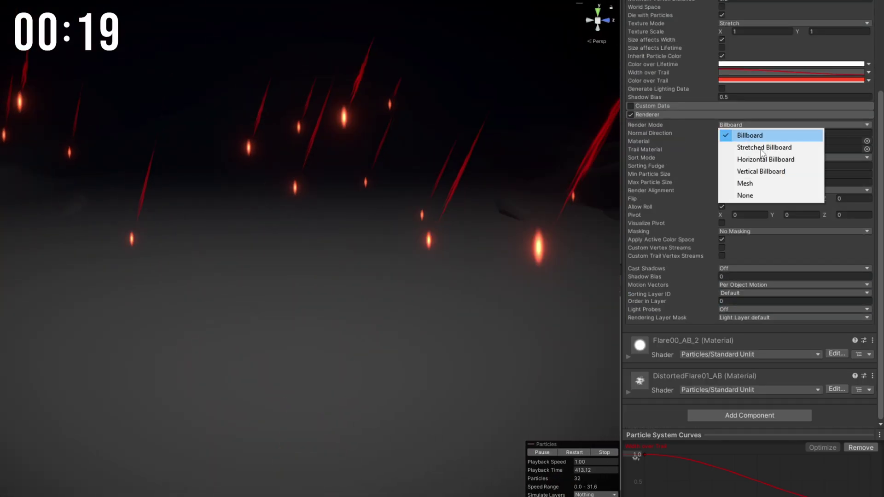
left_click(761, 146)
Step: Create a second Particle System with Start Lifetime 0.3 and Start Speed 0
right_click(681, 149)
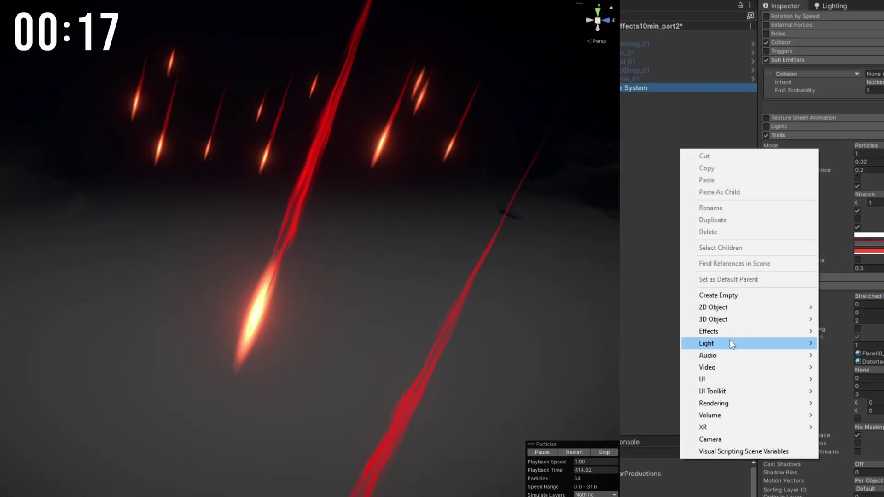
mouse_move(783, 332)
left_click(852, 332)
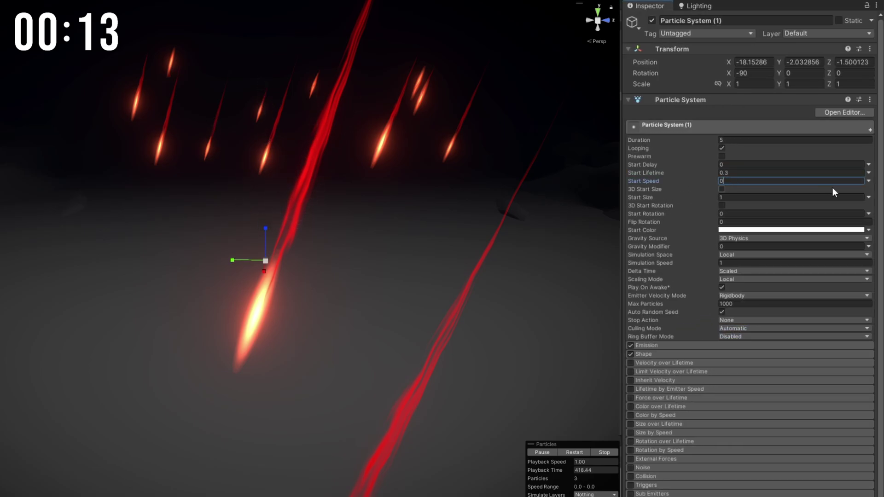
Step: Randomize the second system's Start Size between 0.5 and 1, and set its Start Color to orange FD693D
left_click(869, 197)
left_click(847, 231)
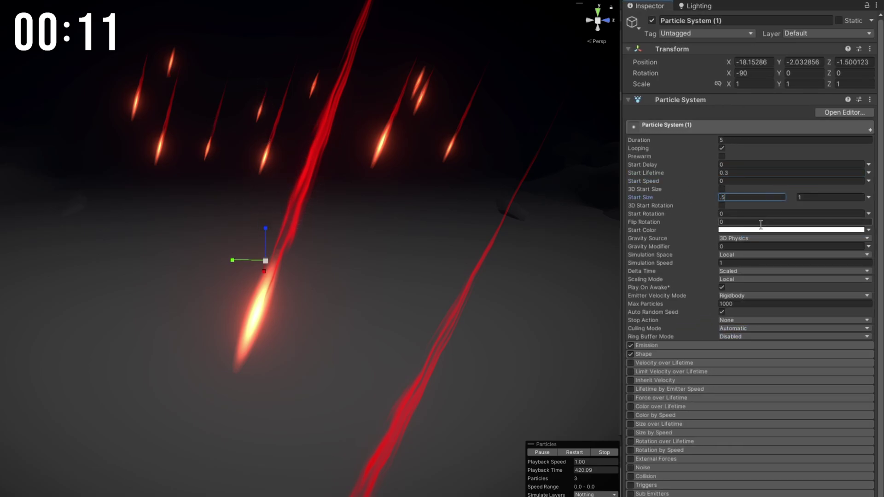
type(".5")
left_click(761, 230)
left_click(868, 304)
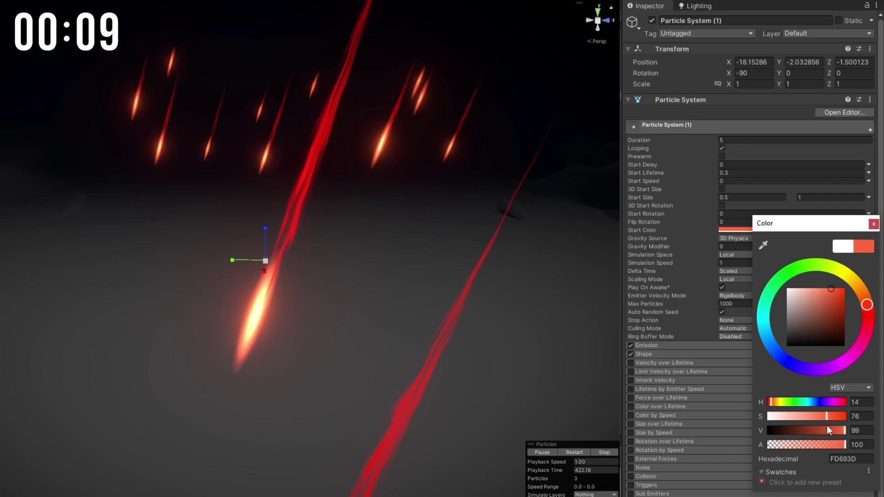
Step: Set Emission Rate over Time to 0, add a burst with Count 1, and disable the Shape module
left_click(649, 345)
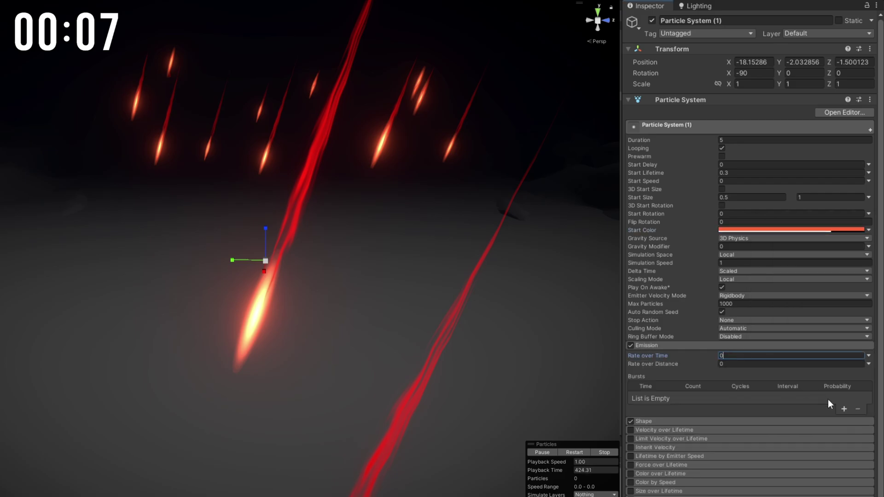
left_click(844, 409)
left_click(631, 423)
Step: Enable Size over Lifetime and Color over Lifetime, using a white gradient that fades to transparent
scroll(653, 429, "down", 3)
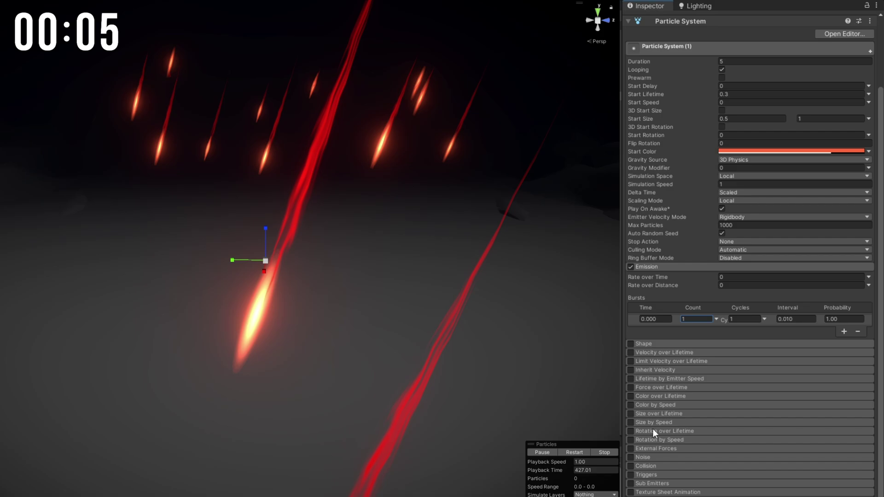
left_click(630, 414)
left_click(650, 414)
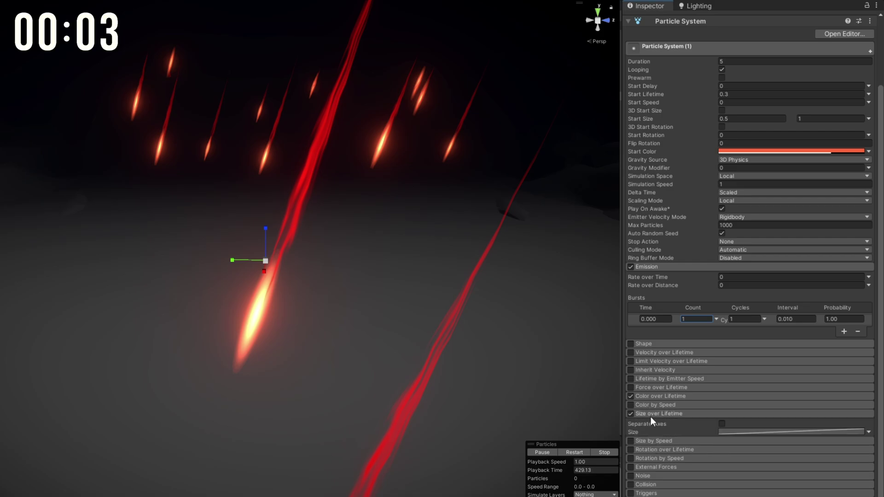
left_click(659, 397)
left_click(739, 405)
left_click(807, 257)
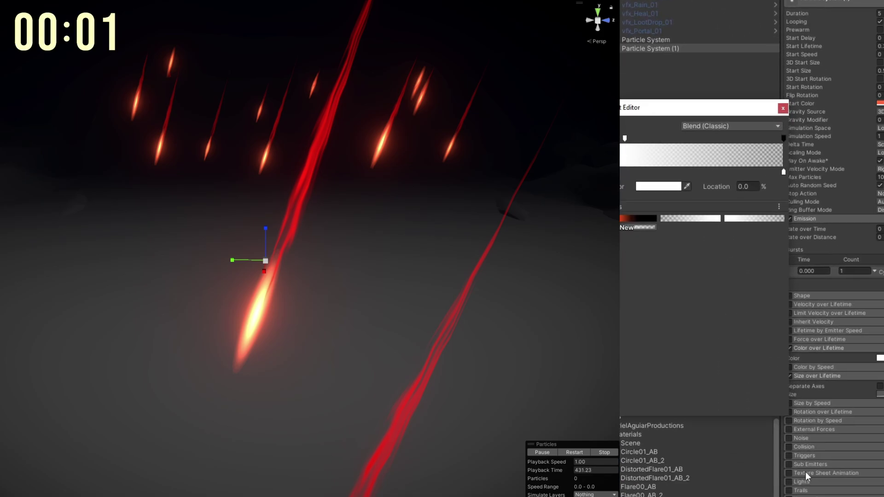
Step: Set the second system's Render Mode to Horizontal Billboard and its Max Particle Size to 3
left_click(657, 380)
scroll(631, 313, "down", 6)
left_click(737, 213)
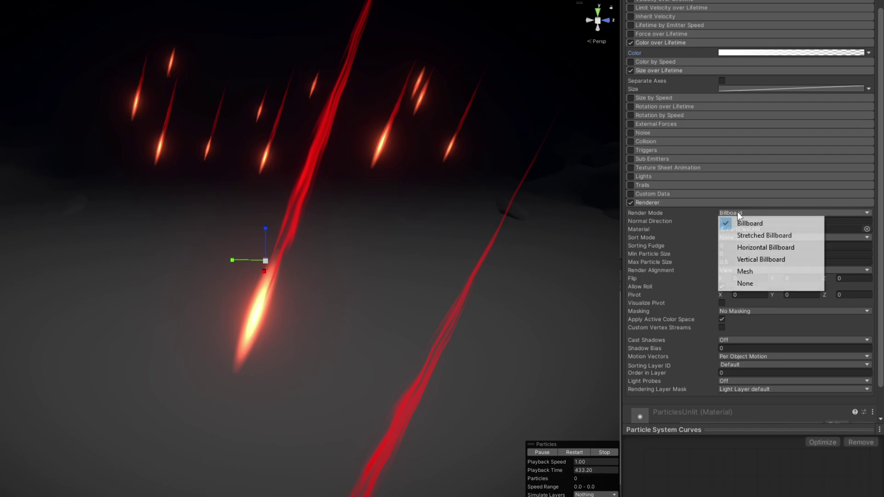
left_click(755, 248)
left_click(765, 262)
type("3")
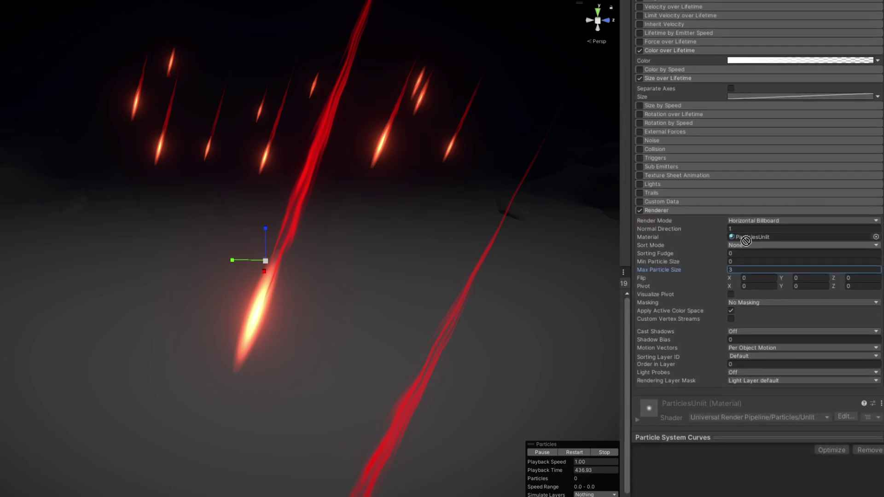
Step: Assign Particle System (1) as the falling-particle system's Collision sub emitter
left_click(678, 87)
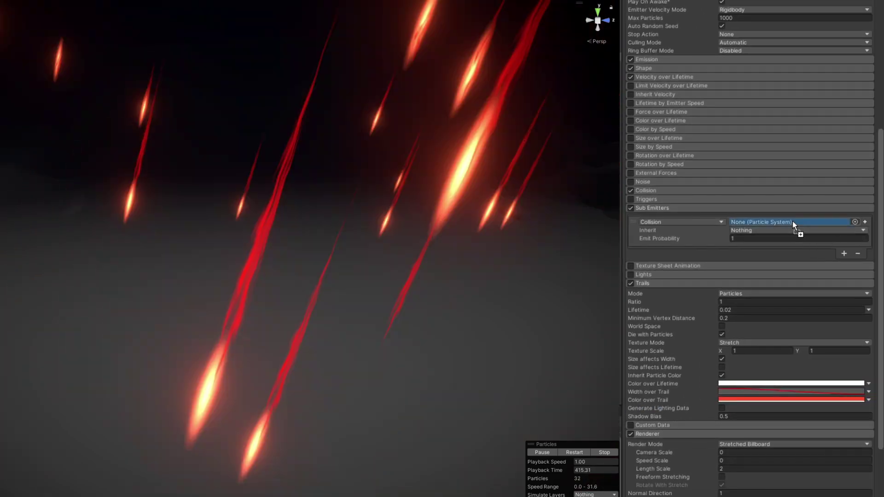
left_click_drag(793, 222, 793, 222)
left_click(464, 260)
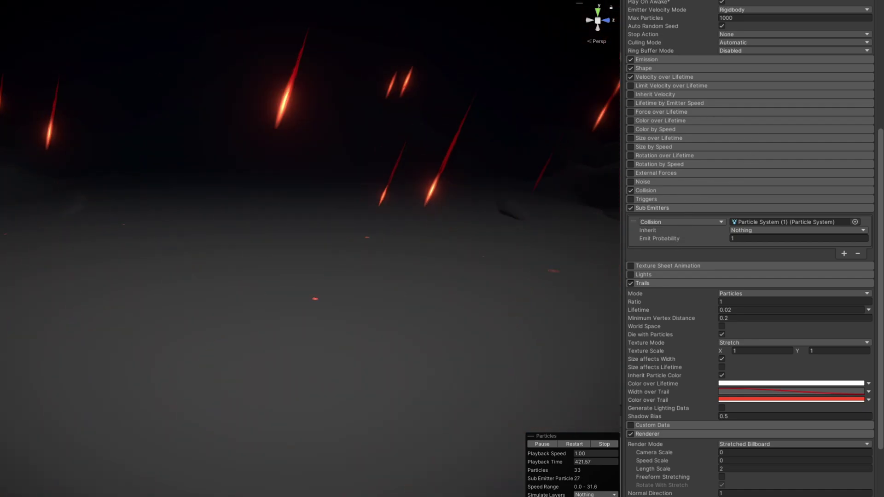
Step: Set the upper Start Size value of the impact system, Particle System (1), to 0.5
left_click(621, 74)
scroll(759, 91, "up", 8)
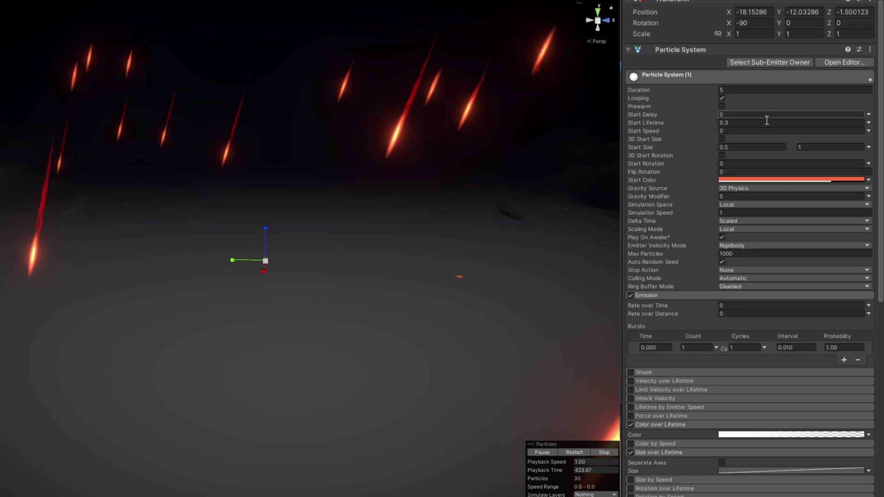
left_click(815, 147)
type("0.5")
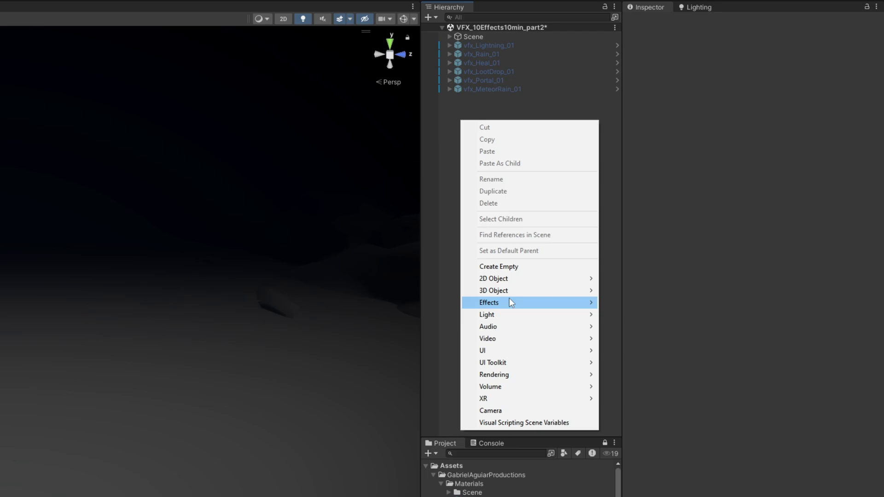
Step: Create a new Particle System at the root of the scene and enable Prewarm
mouse_move(510, 302)
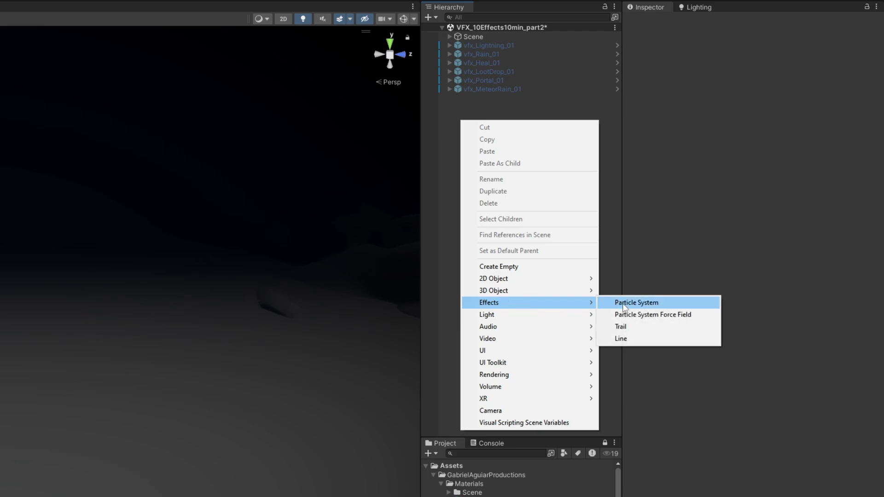
left_click(638, 302)
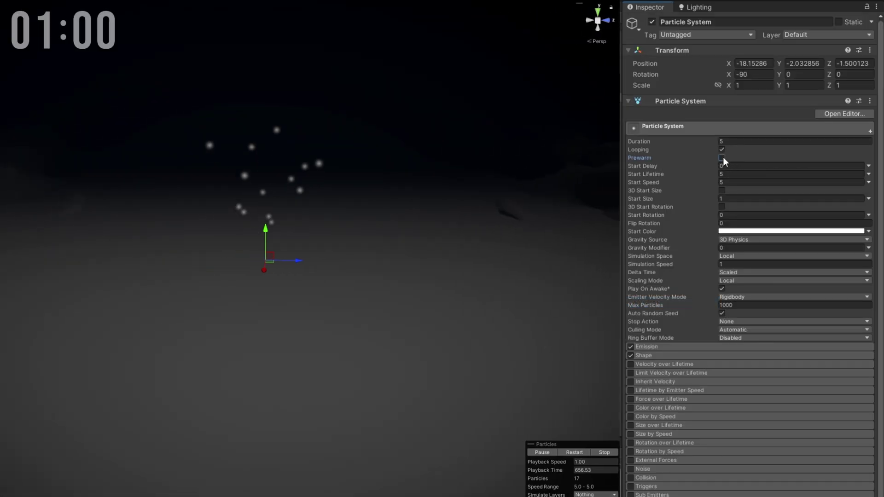
left_click(722, 158)
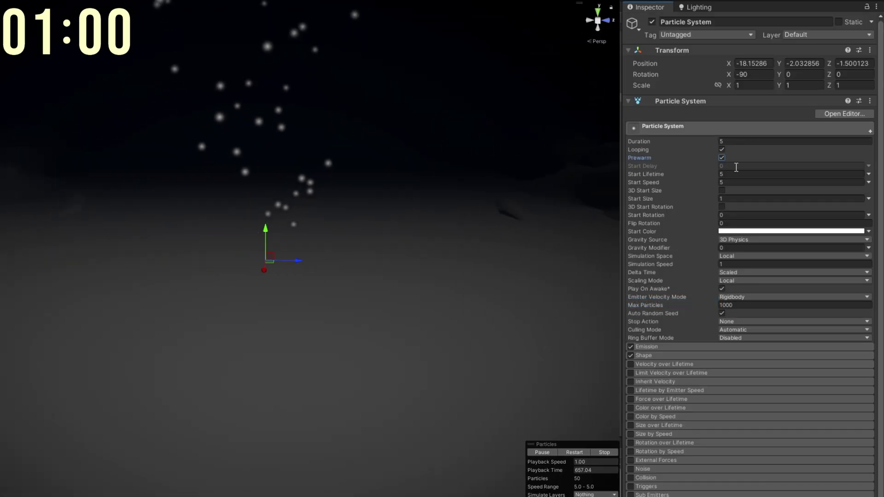
Step: Set the new system's Start Lifetime to Random Between Two Constants, 0.4 and 0.6
left_click(869, 174)
left_click(806, 208)
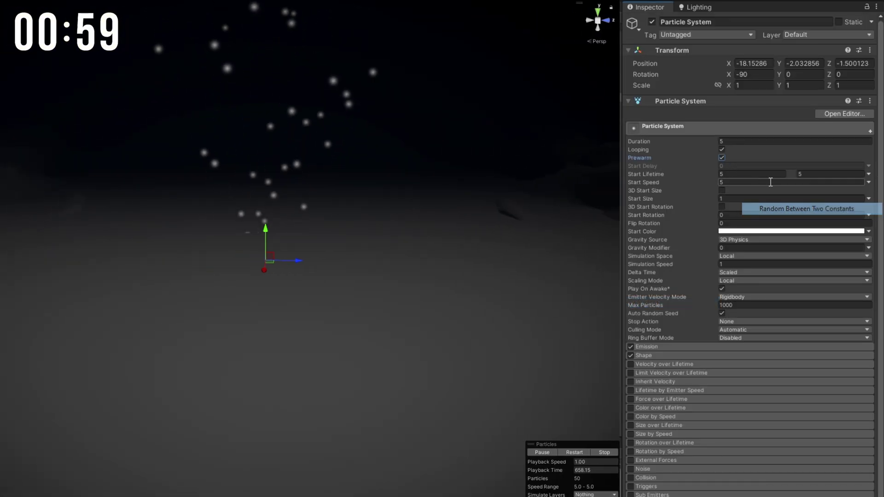
left_click(742, 174)
type("0.4")
left_click(799, 174)
type(".60")
key("Tab")
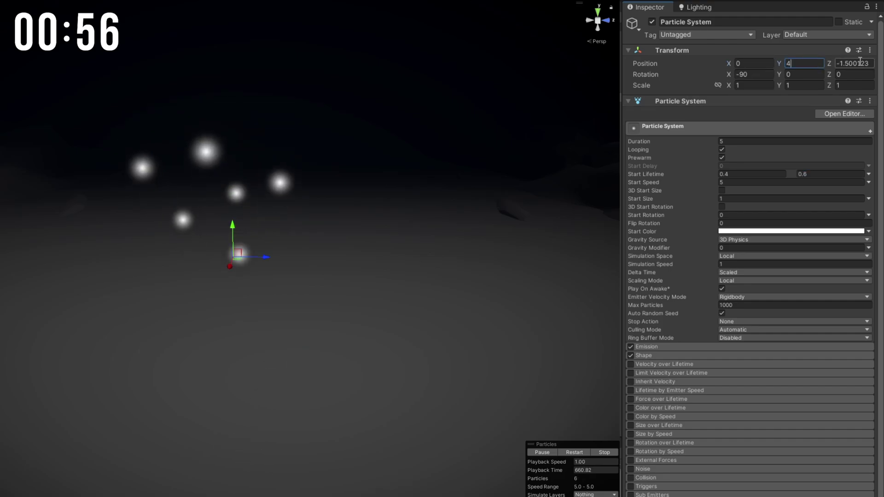
Step: Set the system's Position to 0, 4, 0 with X Rotation 0, and its Start Speed to 0
type("4")
key("Tab")
type("0")
key("Tab")
type("0")
left_click(804, 182)
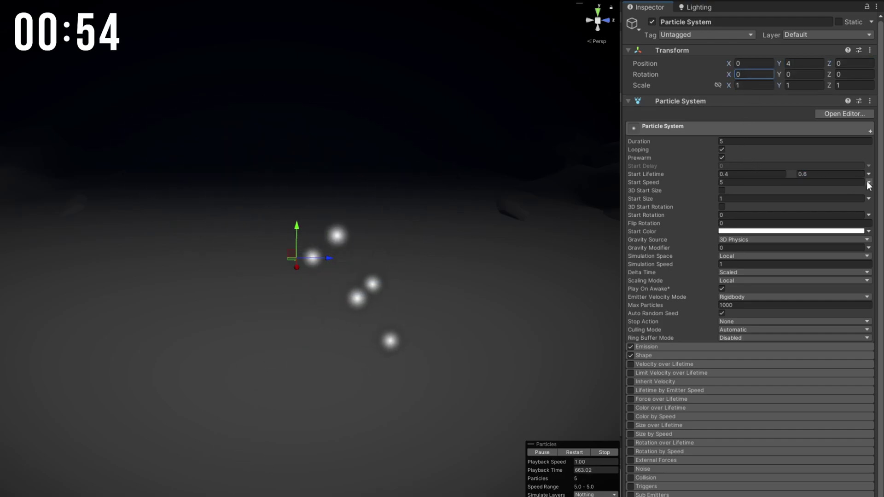
type("0")
Step: Randomize Start Size between 0.6 and 1.2 and Start Rotation between 360 and -360 using two constants
left_click(869, 198)
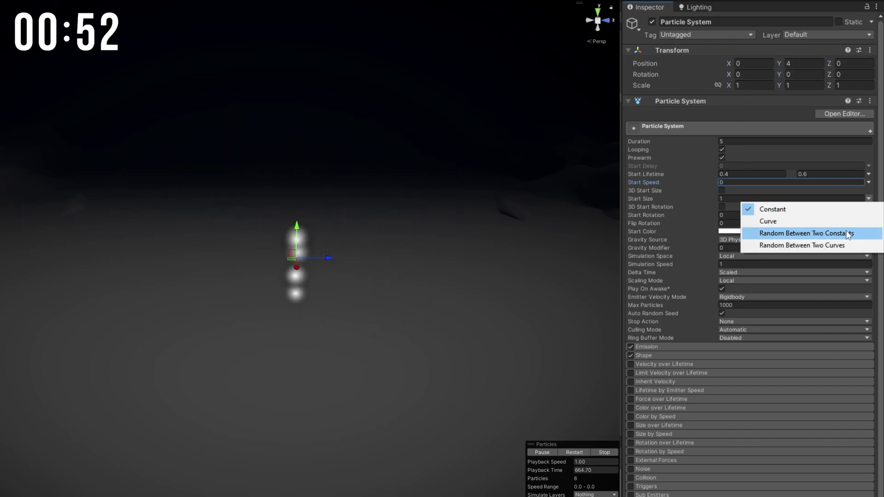
left_click(846, 231)
left_click(752, 199)
type(".6")
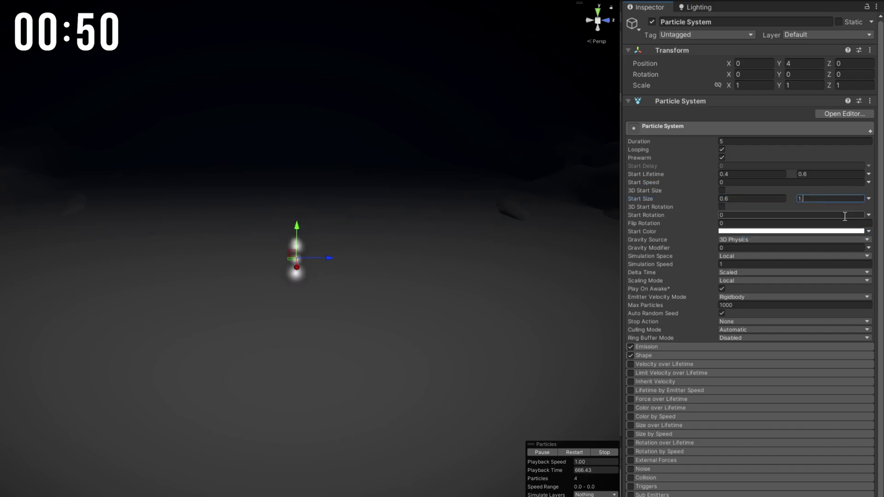
type(".2")
left_click(869, 215)
left_click(843, 249)
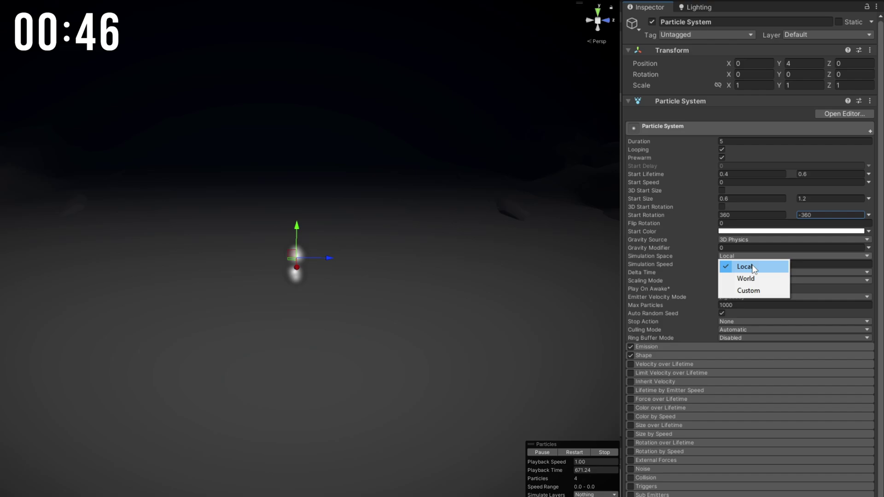
Step: Set Simulation Space to World and the Emission Rate over Time to 100
left_click(641, 348)
left_click(722, 356)
type("1")
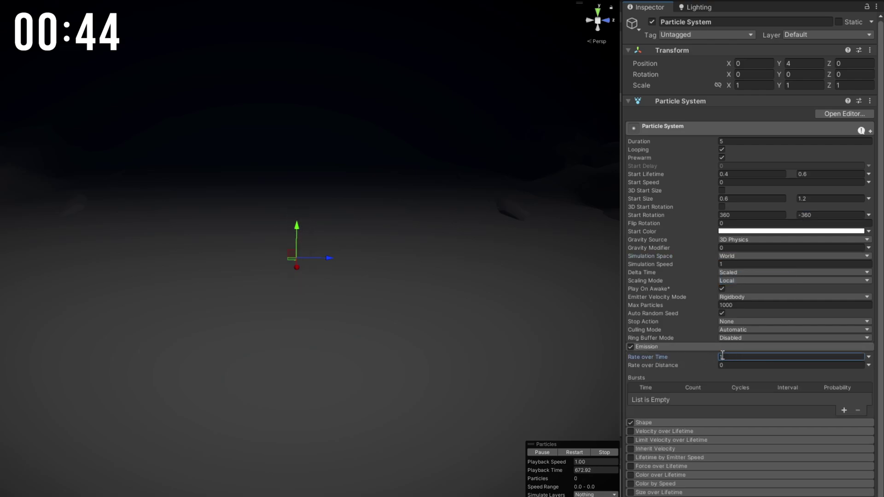
type("00")
left_click(704, 349)
Step: Tighten the Shape module's cone so the particles emit from a single point
left_click(645, 355)
left_click(725, 375)
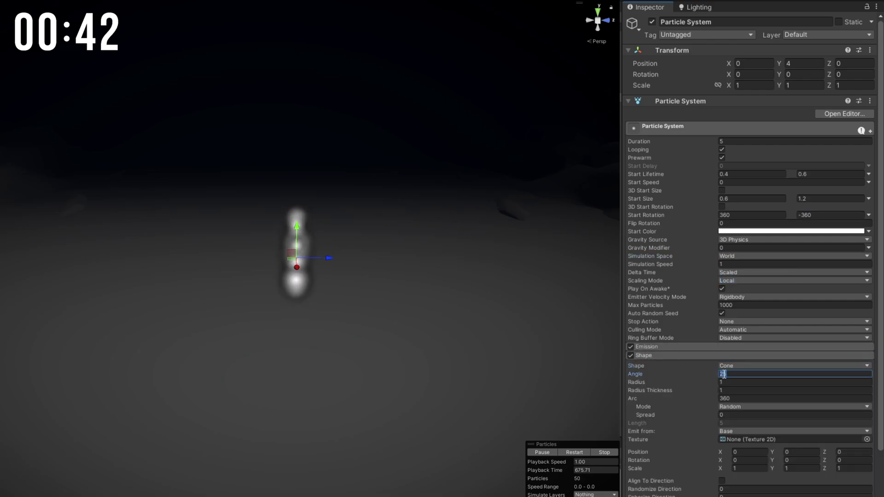
left_click(666, 357)
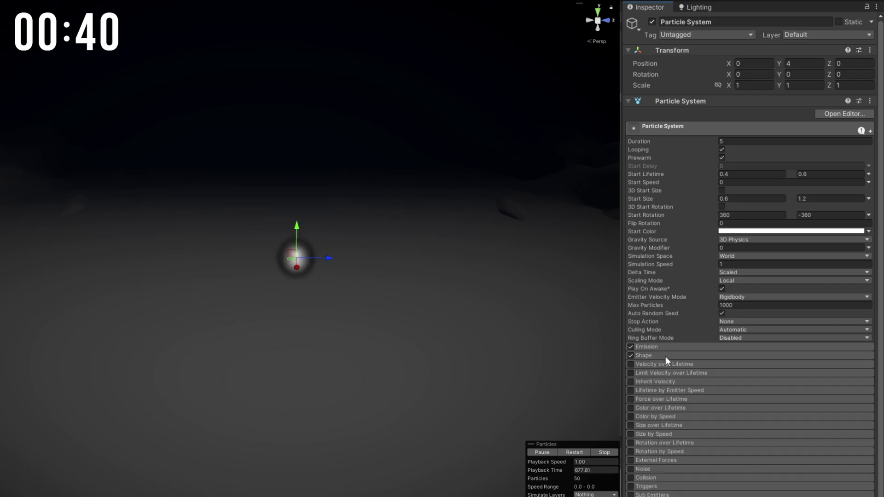
Step: Enable Velocity over Lifetime and make the Linear Z velocity a curve that falls from 10 to 0
left_click(630, 365)
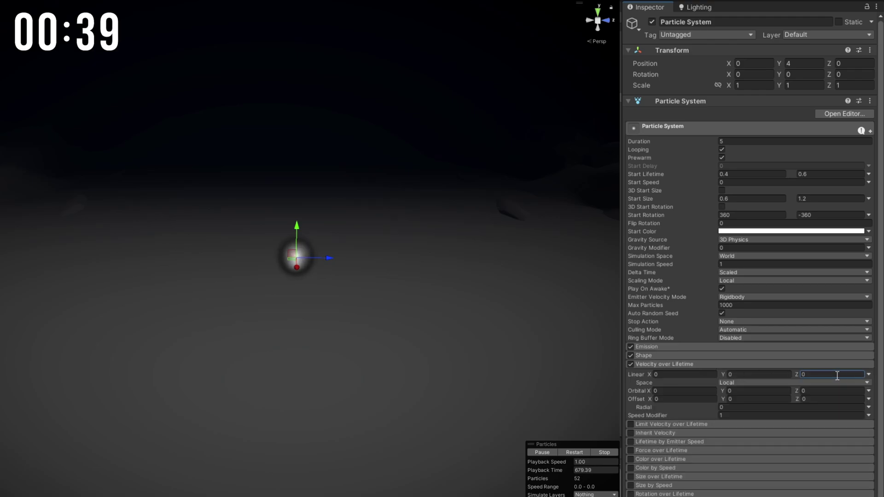
left_click(869, 375)
left_click(820, 397)
left_click(774, 373)
left_click(712, 374)
scroll(691, 392, "down", 8)
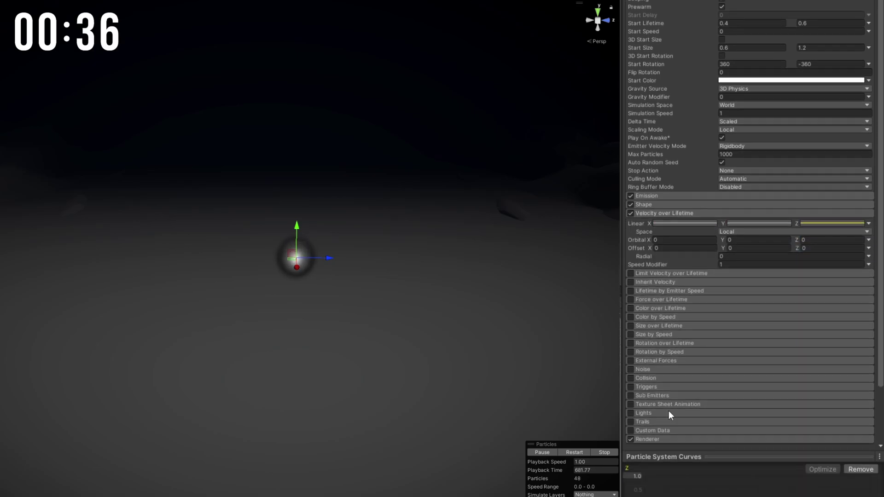
type("10")
key("Return")
left_click_drag(644, 427, 645, 400)
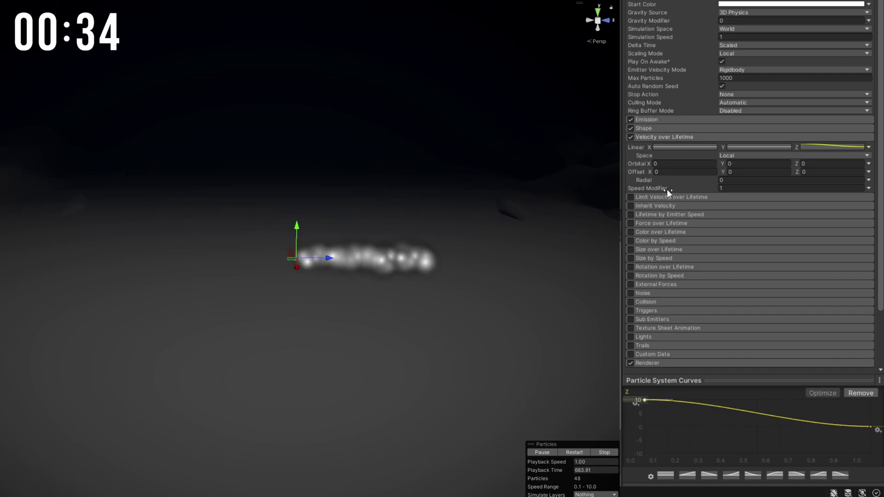
Step: Enable Size over Lifetime with a curve that rises from about 0.5 to 1
left_click(650, 245)
left_click(651, 244)
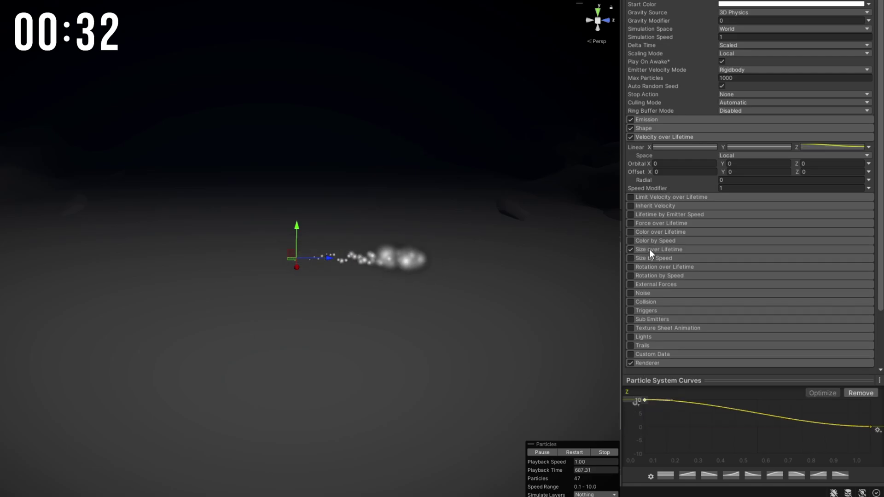
left_click(649, 250)
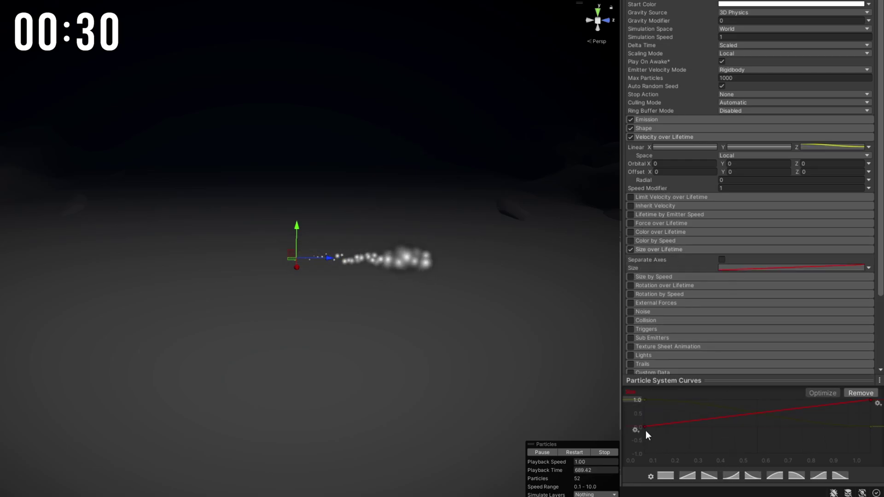
left_click_drag(642, 414, 641, 413)
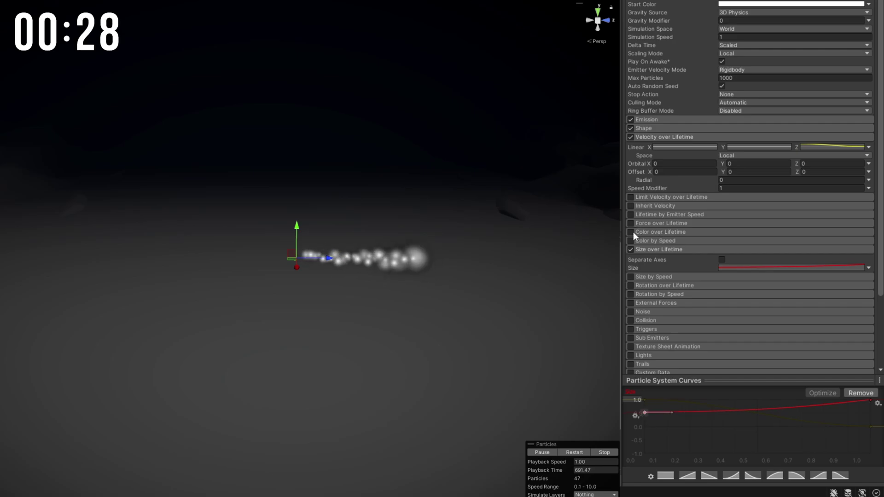
Step: Enable Color over Lifetime and apply the yellow-orange-red-to-black gradient preset
left_click(703, 233)
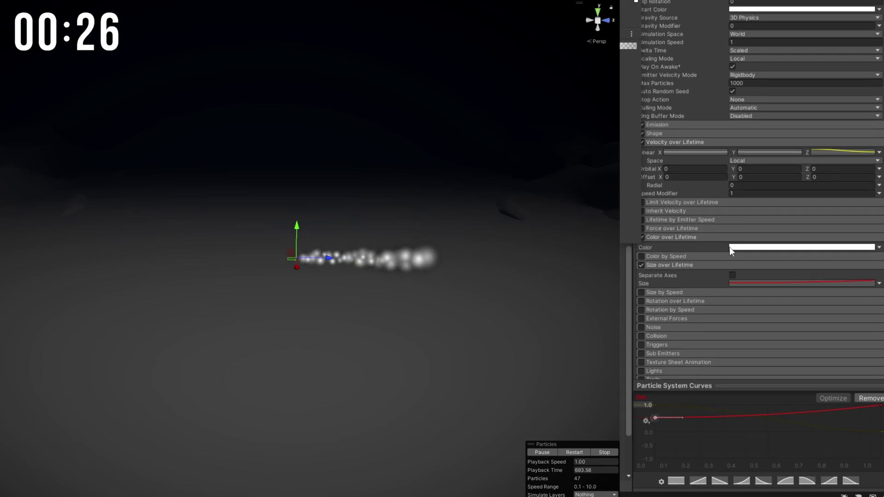
left_click(729, 247)
left_click(675, 145)
Step: Assign the DistortedFlare01_AB_2 material to the fire trail's particle system
scroll(704, 234, "down", 3)
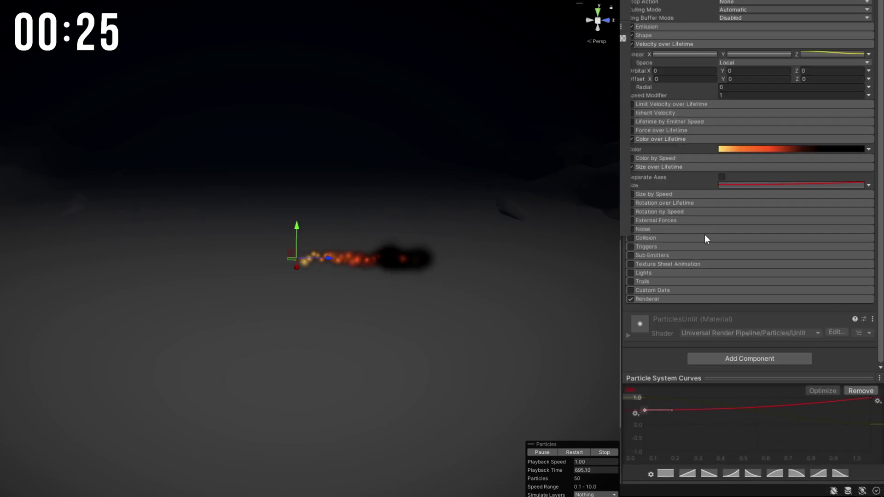
left_click(682, 301)
scroll(707, 314, "down", 5)
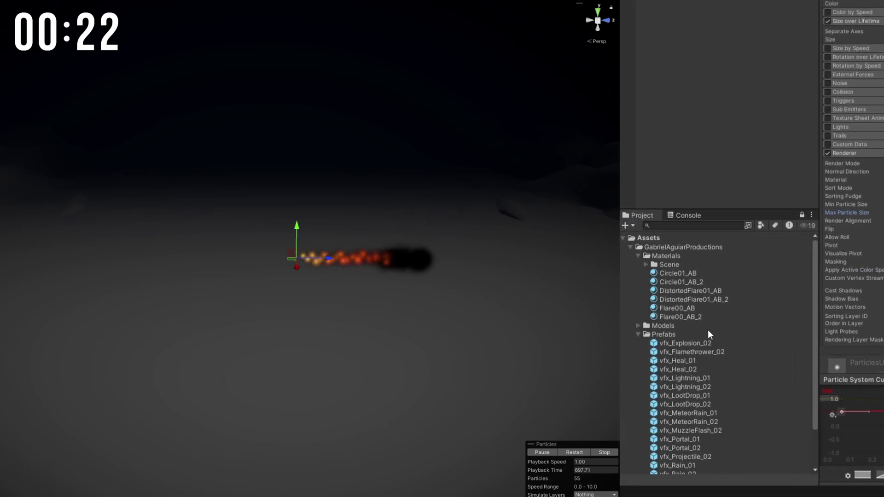
left_click_drag(725, 298, 751, 194)
Step: Create a second particle system for the glow and place it at Position 0, 4, 0 with zero rotation
right_click(693, 140)
mouse_move(738, 324)
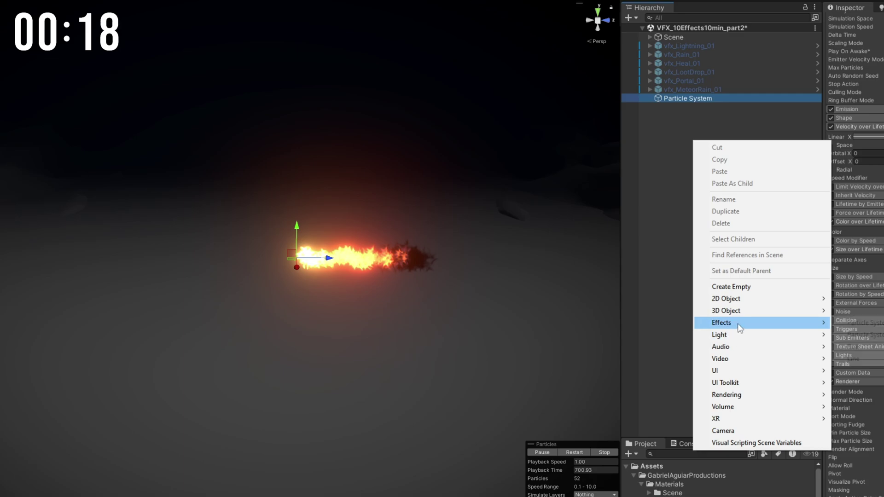
left_click(861, 322)
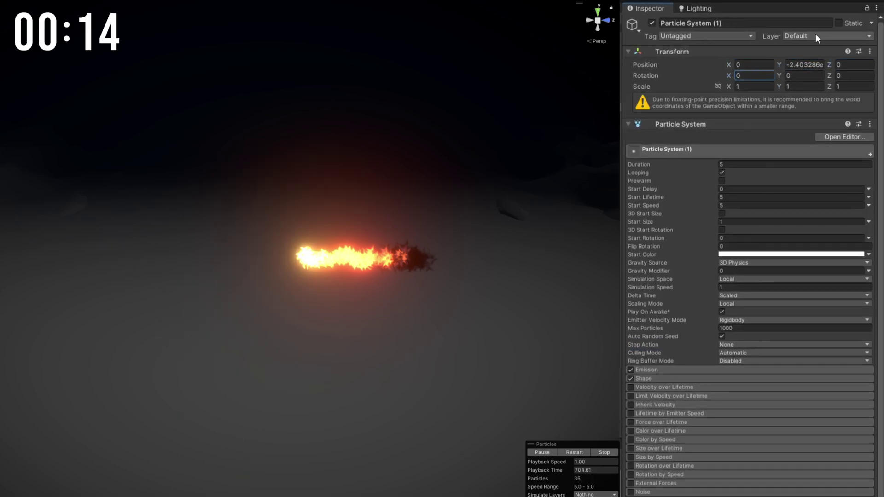
type("4")
key("Return")
Step: Set the glow system's Start Lifetime to Random Between Two Constants, 0.2 and 0.4
left_click(778, 177)
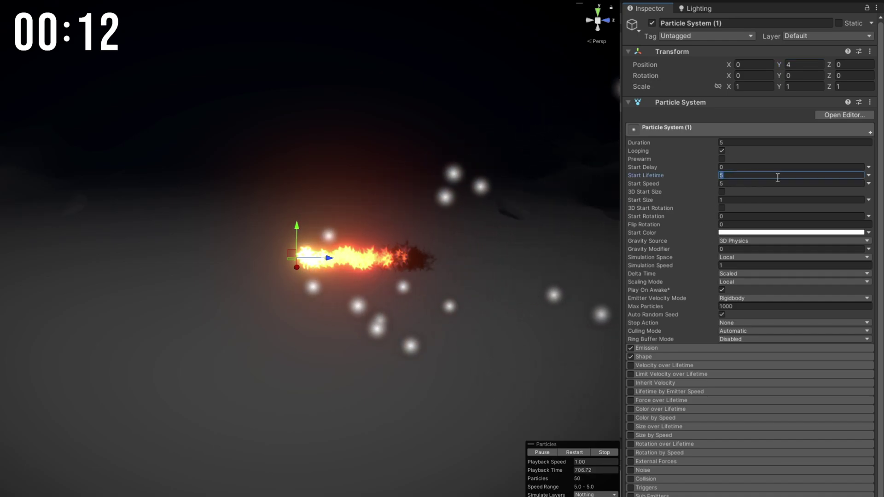
left_click(870, 175)
left_click(837, 206)
type(".2")
left_click(810, 175)
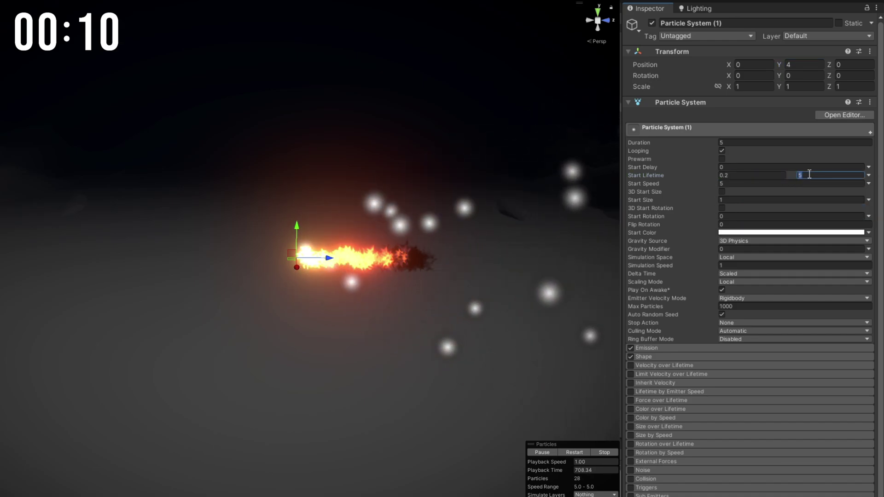
type(".4")
Step: Randomize the glow's Start Size between 1 and 3 and set its Start Color to orange-red
left_click(867, 199)
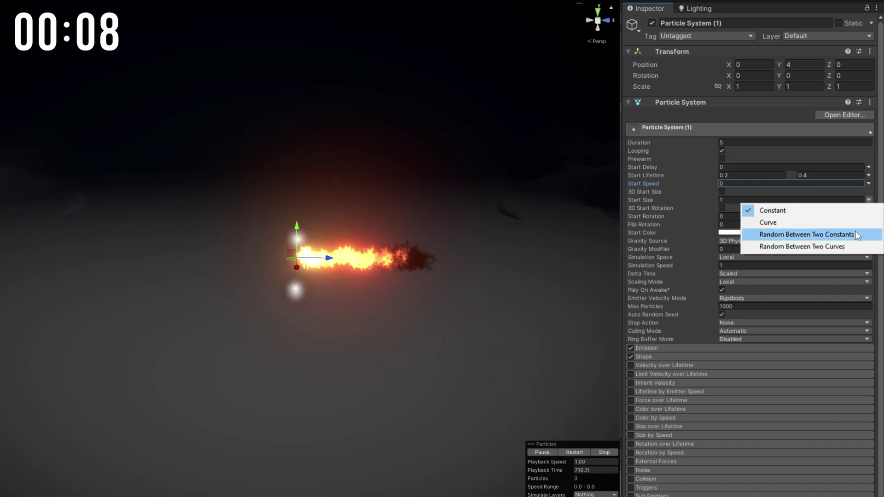
left_click(847, 232)
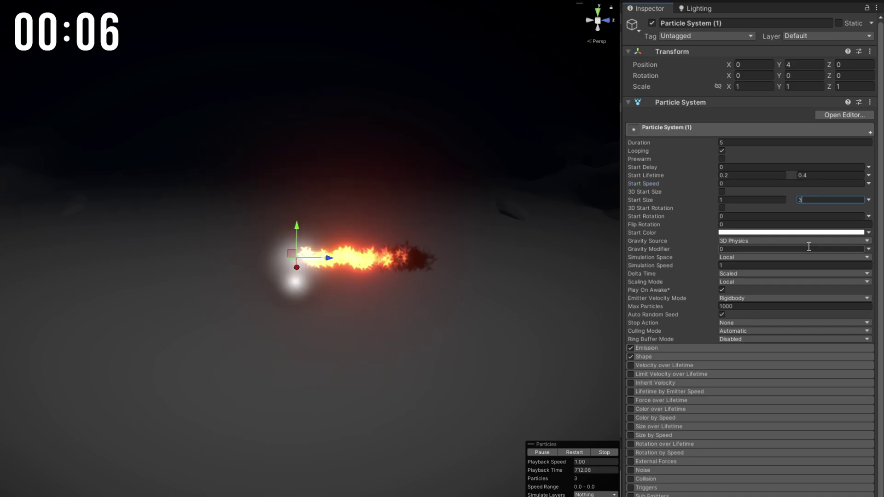
type("3")
left_click(802, 232)
left_click(861, 291)
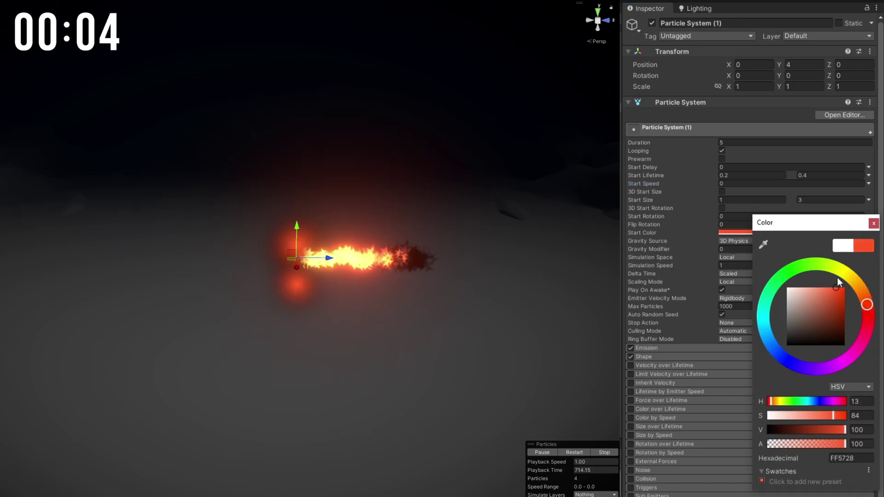
Step: Disable the glow system's Shape module, leaving its Emission settings as they are
left_click(631, 358)
left_click(662, 348)
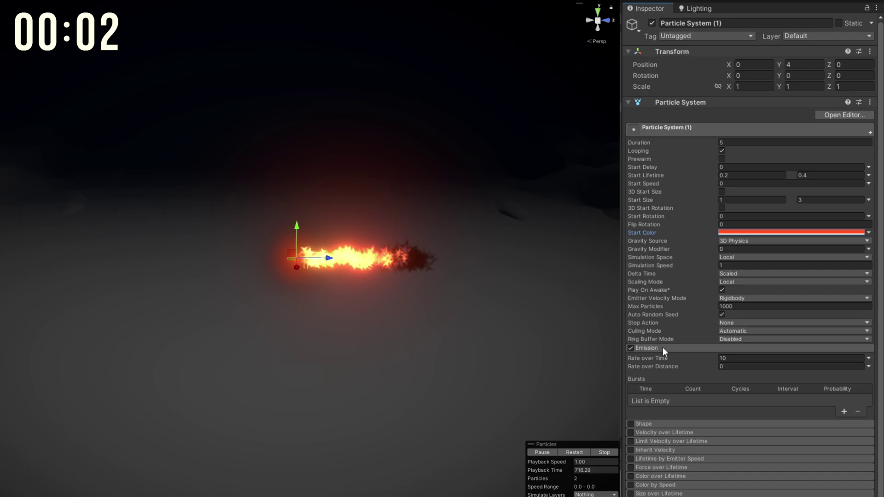
left_click(672, 349)
scroll(675, 373, "down", 1)
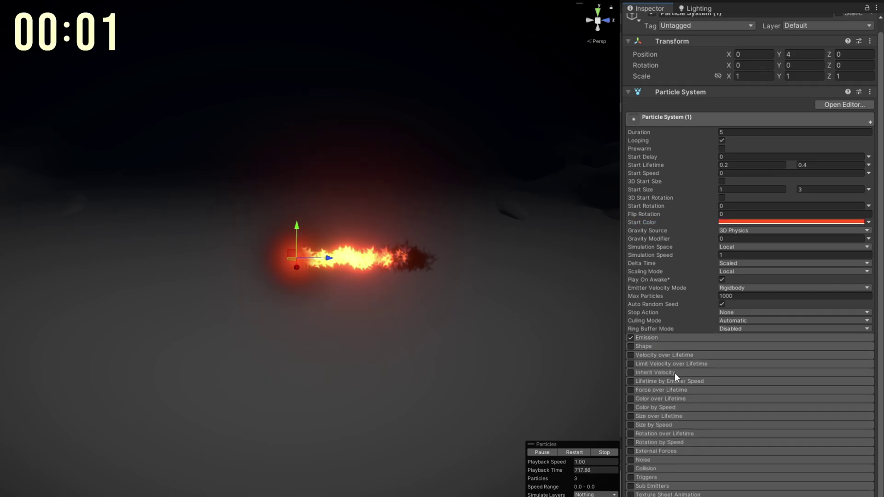
Step: Enable the glow's Color over Lifetime with the white gradient preset that fades to transparent
left_click(631, 399)
left_click(721, 407)
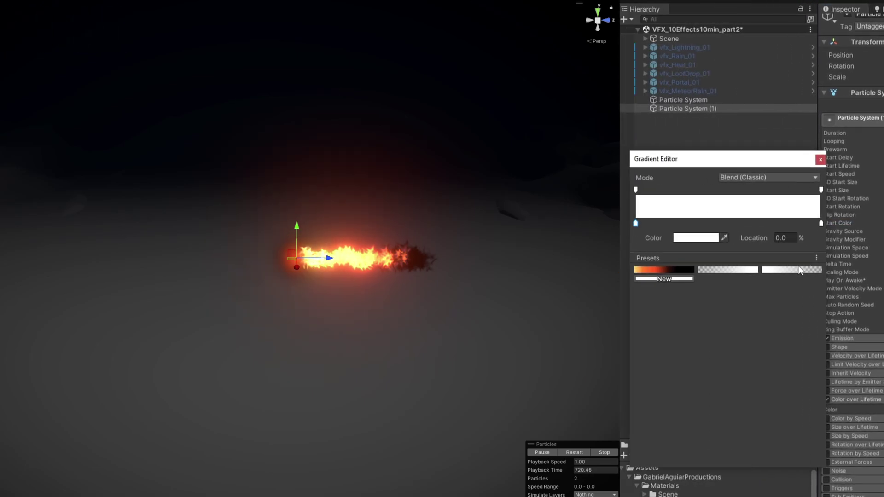
left_click(666, 279)
Step: Finish the glow's renderer with Max Particle Size 3 and a soft round glow material, and select both particle systems
left_click(661, 360)
scroll(661, 360, "down", 5)
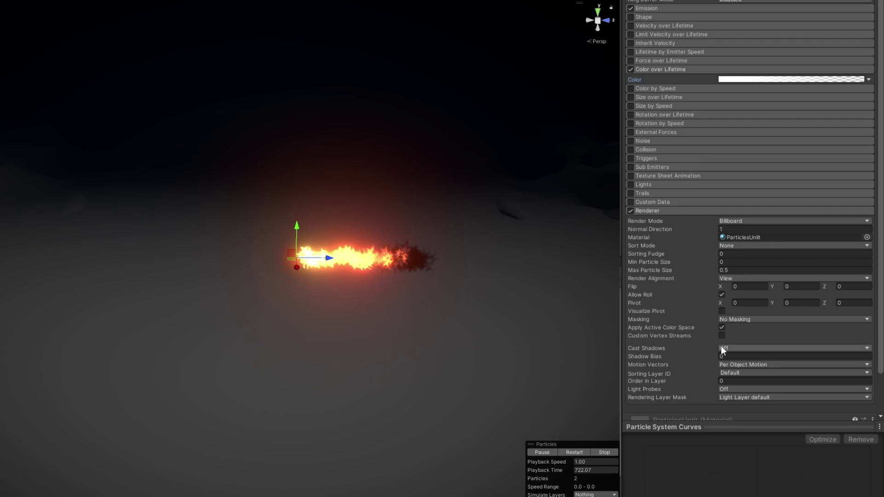
left_click(731, 273)
type("3")
left_click_drag(693, 326, 737, 249)
left_click(719, 99, "shift")
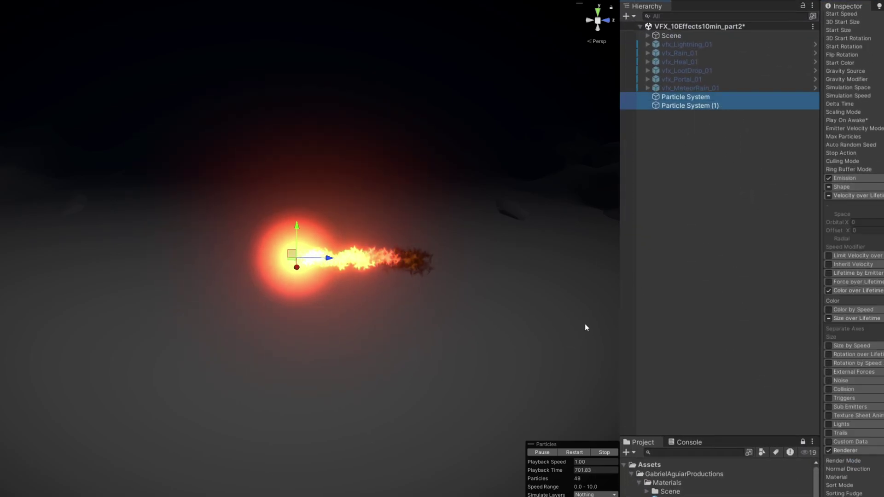
Step: Select both the flame and glow particle systems and preview the combined effect in the scene
left_click(702, 106)
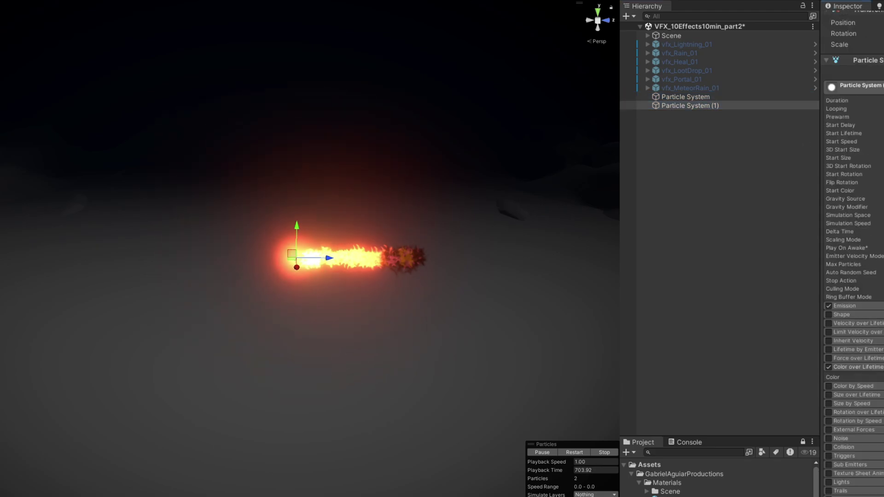
left_click(702, 98, "shift")
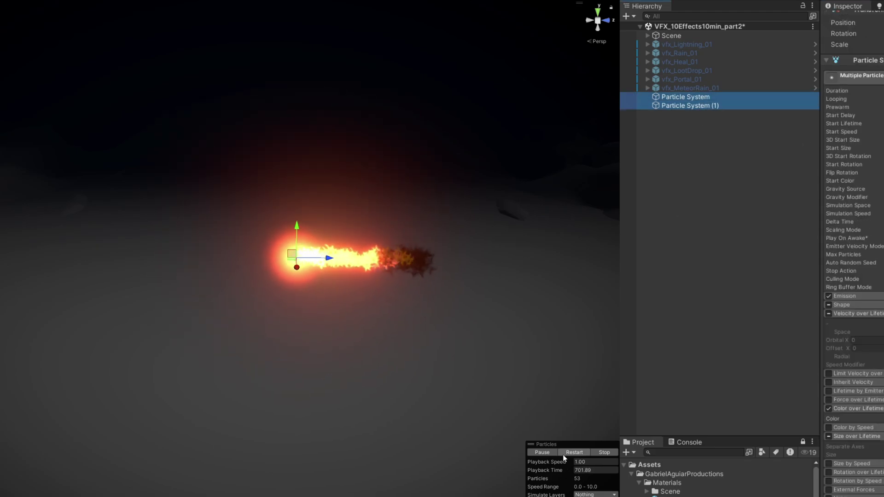
left_click_drag(311, 267, 371, 236)
right_click_drag(372, 237, 376, 261)
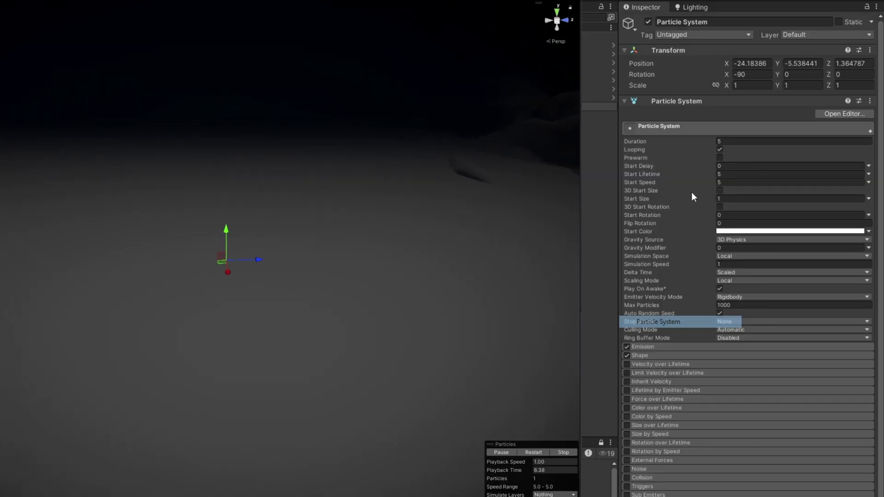
Step: Place the new particle system at position 0, 4, 0 and set its rotation to 0, 0, 0
left_click(749, 74)
left_click(787, 65)
type("4")
left_click(851, 63)
type("0")
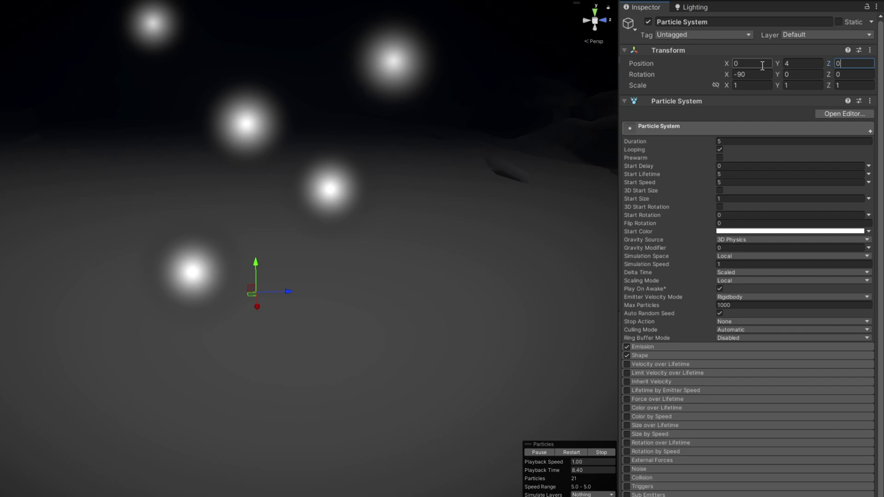
left_click(755, 74)
type("0")
Step: Disable Looping, set Start Lifetime to 0.1 and Start Speed to 0, and randomize Start Size between 1 and 3
left_click(721, 150)
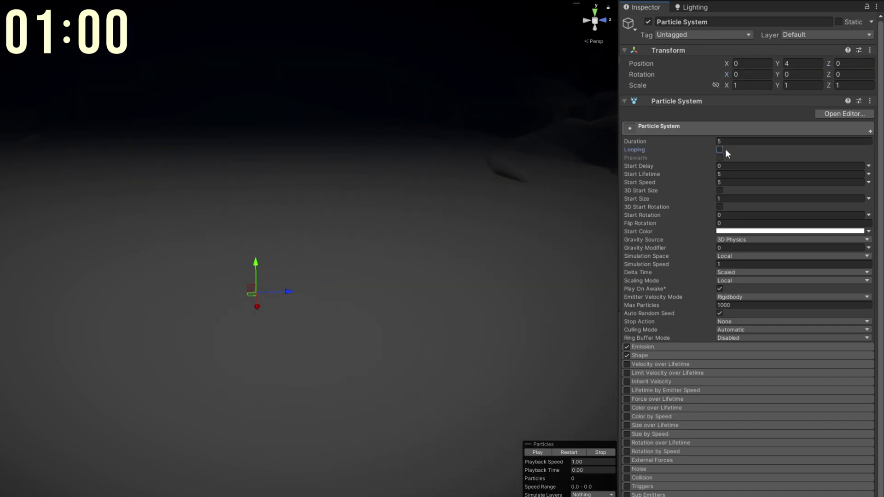
left_click(870, 199)
left_click(860, 233)
type("3")
Step: Set the particle system's Start Color to a dark reddish brown, hex 5C2F22
left_click(820, 231)
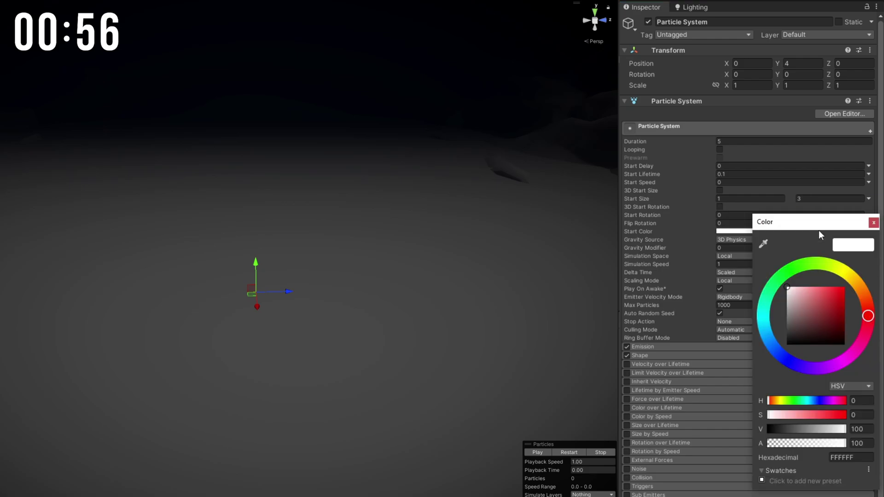
left_click_drag(831, 327, 825, 324)
left_click(868, 305)
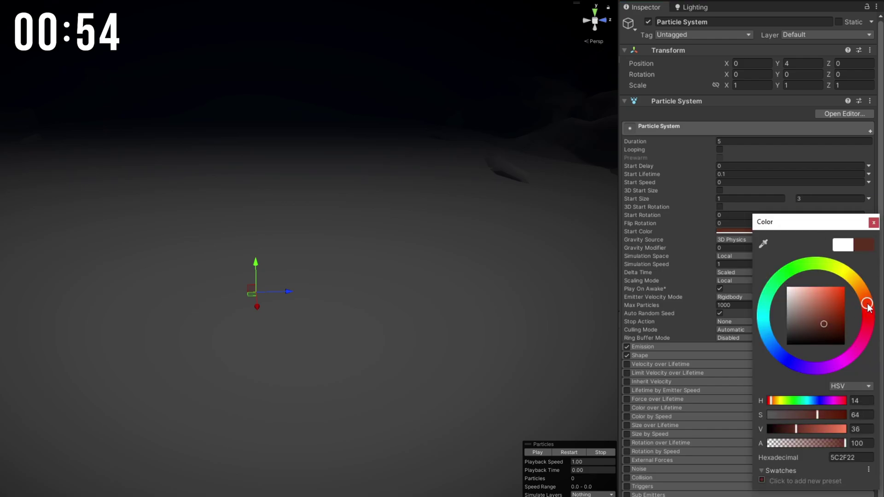
Step: Set the Emission Rate over Time to 0 and add a burst with a count of 1
left_click(675, 347)
left_click(734, 357)
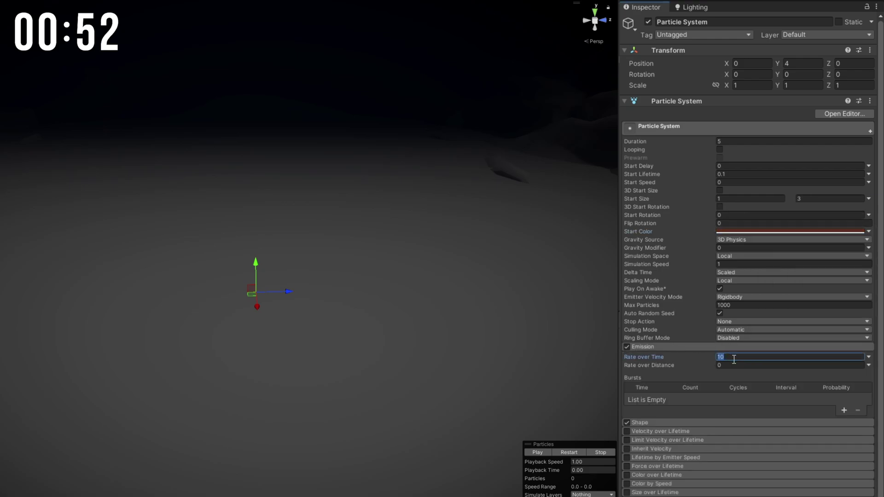
left_click(839, 412)
type("1")
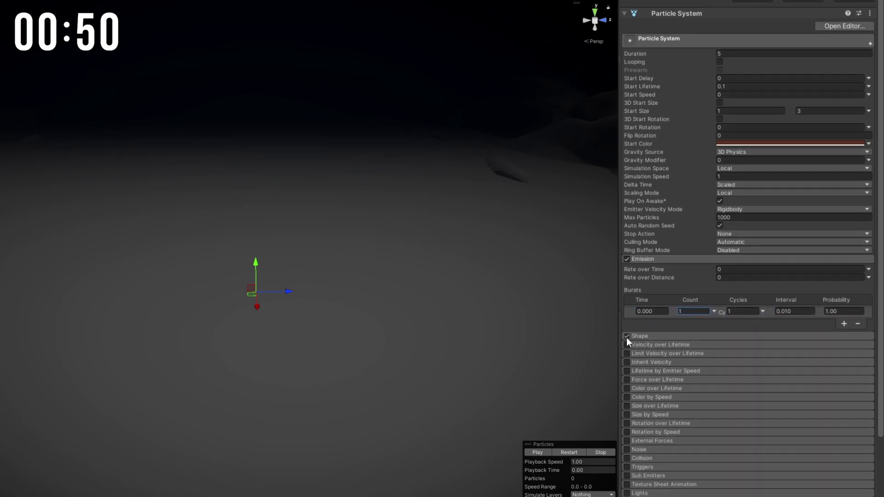
Step: Disable the Shape module and enable Size over Lifetime with a linear curve descending from 1 to 0
left_click(627, 424)
left_click(627, 494)
scroll(711, 279, "down", 2)
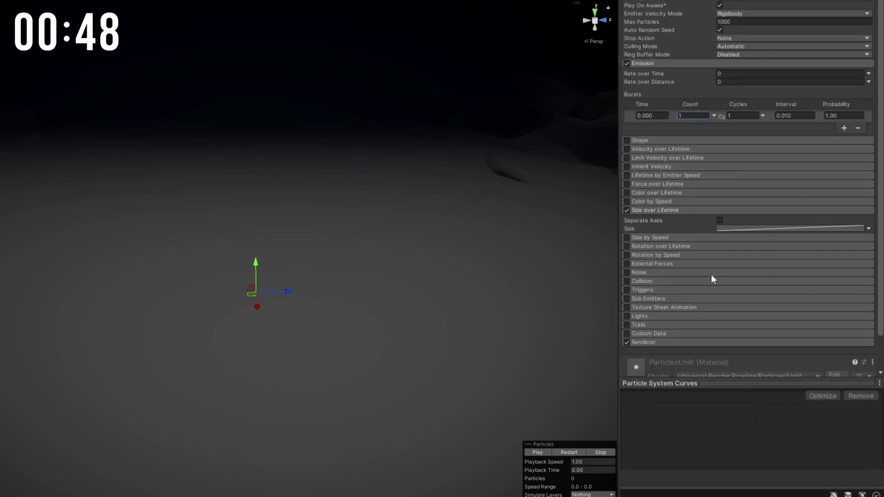
left_click(706, 477)
Step: Configure the Renderer with the Flare00_AB_2 material and a Max Particle Size of 3
scroll(667, 369, "down", 1)
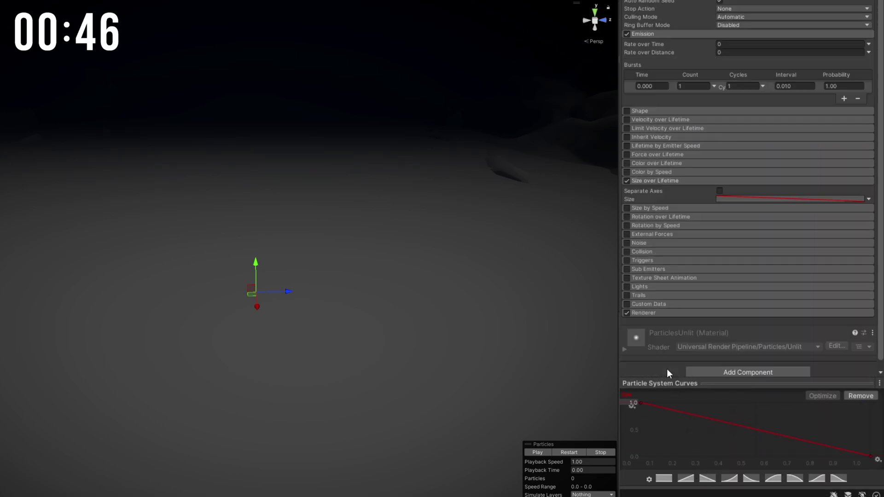
left_click(654, 304)
left_click(748, 314)
left_click(749, 324)
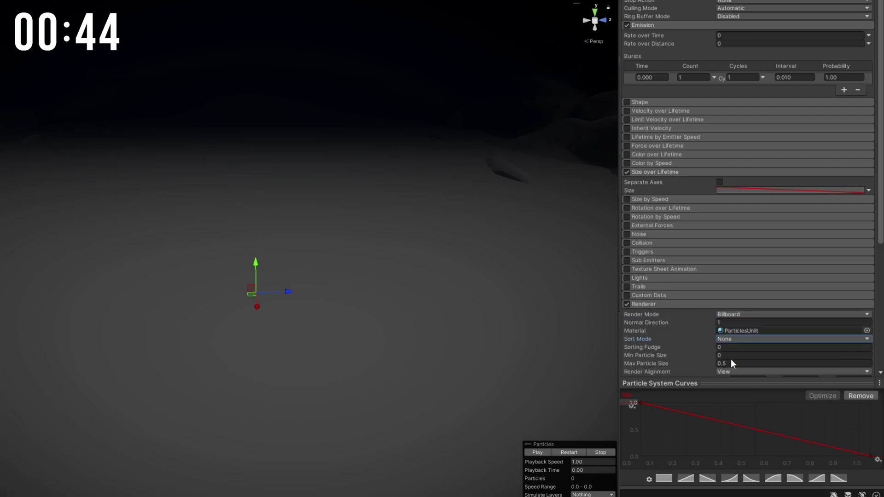
scroll(731, 360, "down", 3)
type("3")
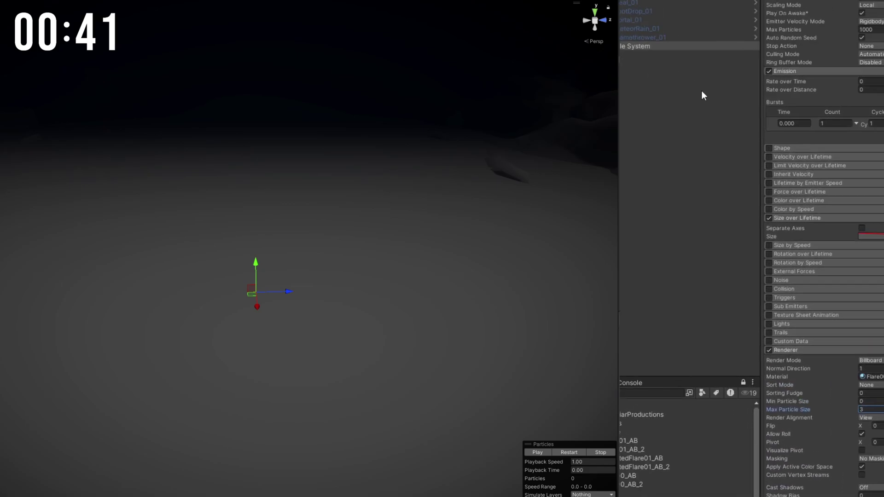
Step: Duplicate the system at Z -0.1 with X rotation -90, and randomize its 3D Start Size between 0.8, 1.5, 1 and 1, 3.5, 1
left_click(659, 46)
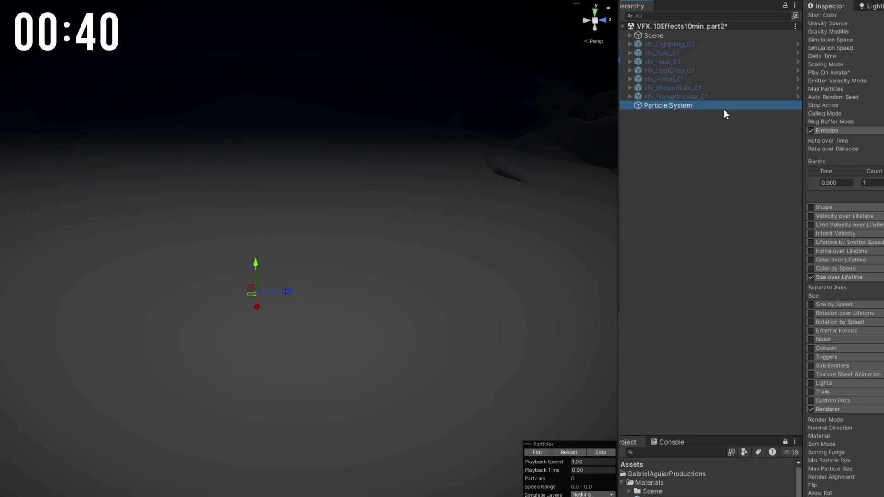
key("ctrl+d")
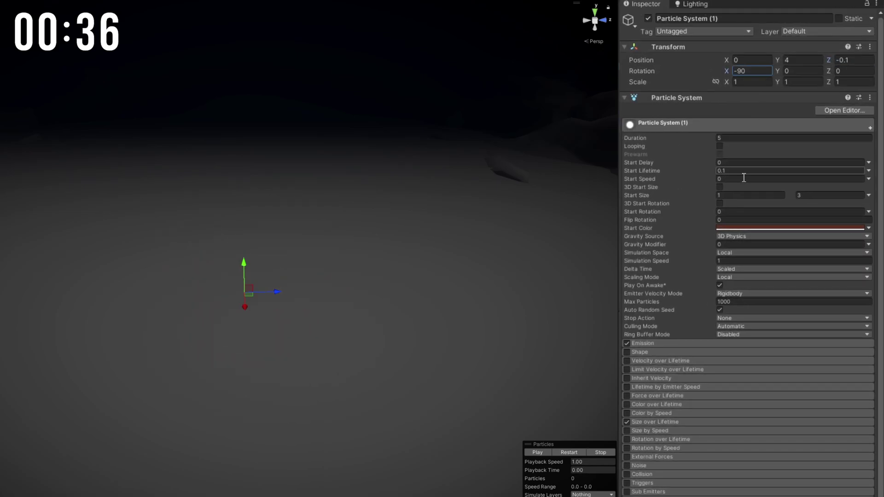
left_click(719, 187)
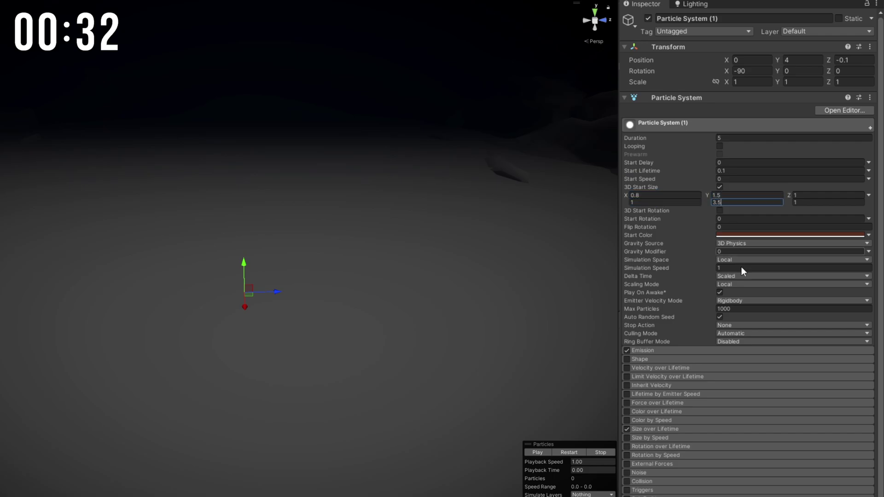
Step: Set the duplicate's Render Alignment to Local and its Y Pivot to -0.5 in the Renderer
scroll(649, 310, "down", 8)
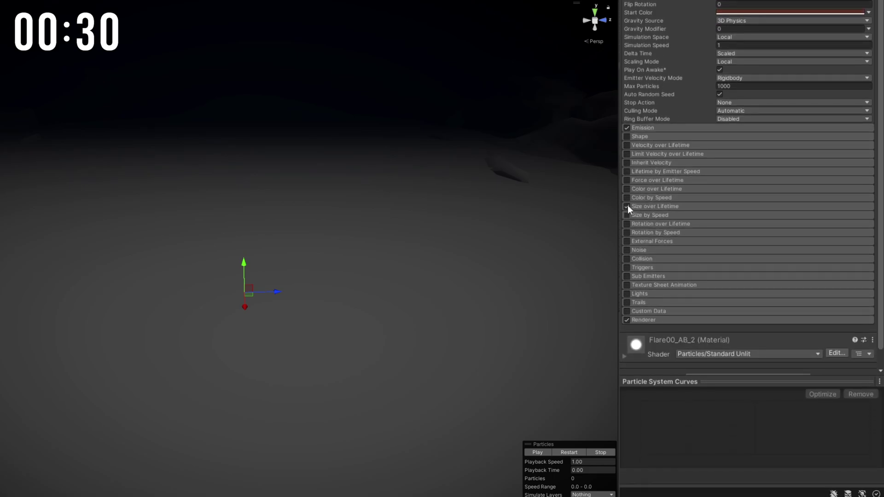
scroll(673, 262, "down", 1)
left_click(657, 303)
scroll(723, 334, "down", 5)
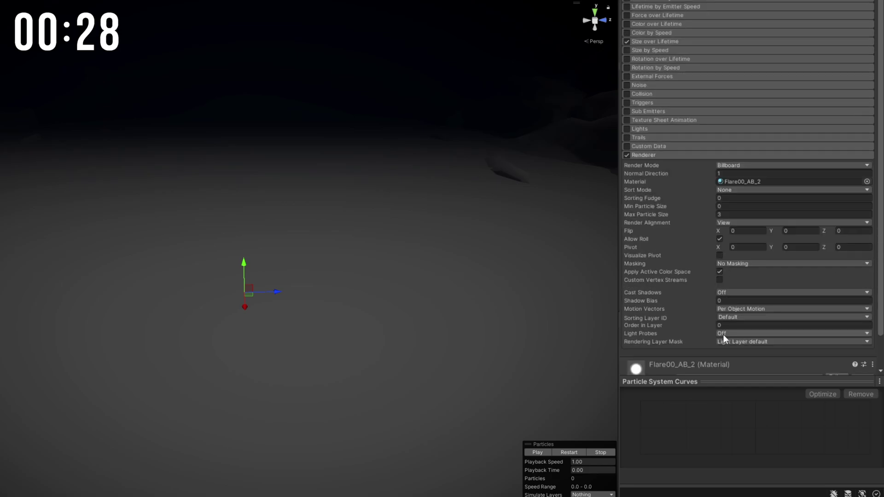
left_click(723, 222)
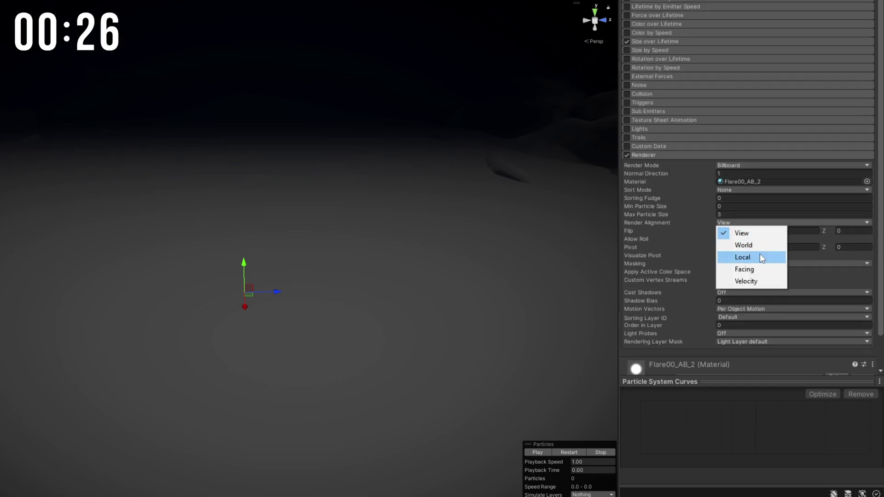
left_click(760, 257)
left_click(786, 247)
type("-.5")
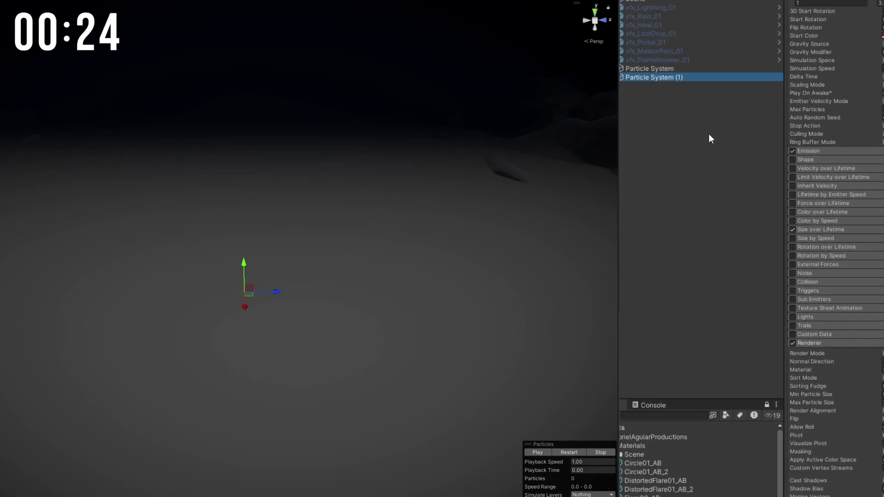
Step: Duplicate Particle System (1) and set the copy's rotation to 0, -90, 0
left_click(696, 116)
key("ctrl+d")
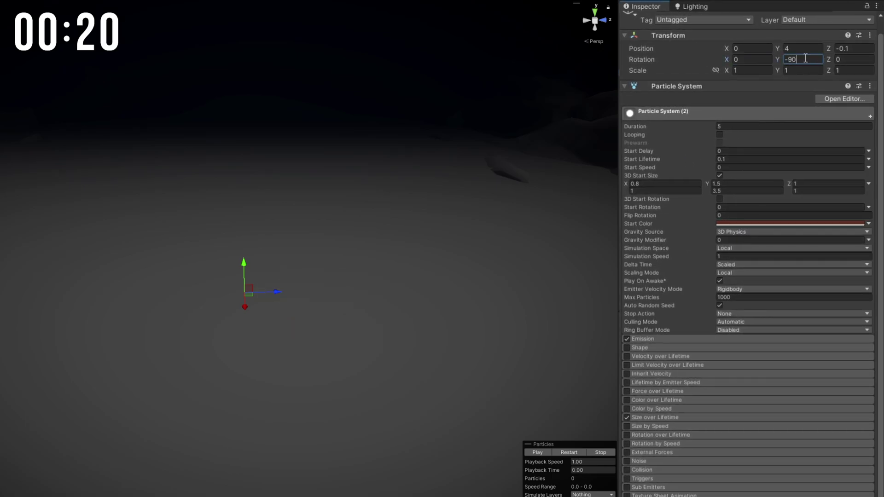
Step: Duplicate the original particle system and randomize the copy's Start Rotation between 360 and -360
left_click(669, 107)
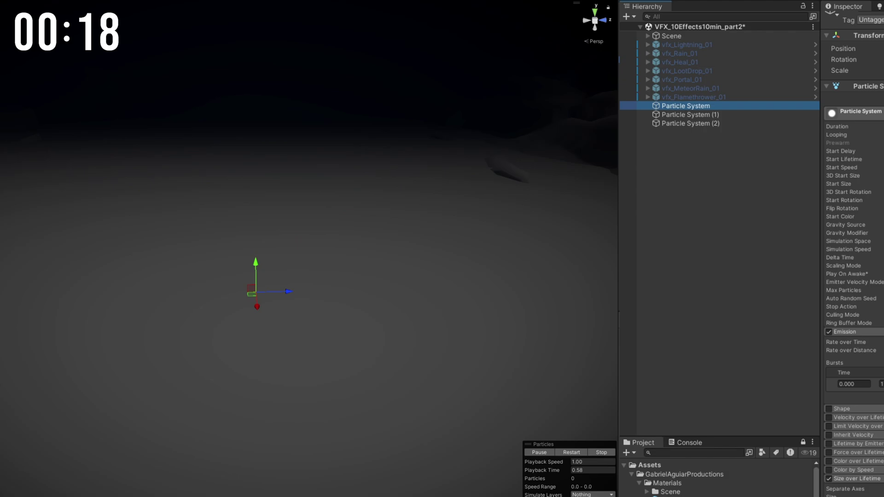
key("ctrl+d")
left_click(870, 209)
left_click(837, 242)
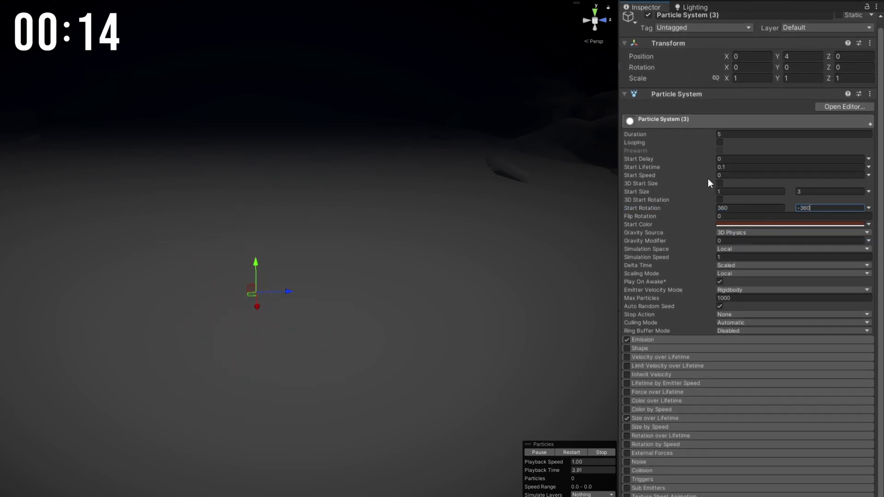
Step: Enable 3D Start Size on Particle System (3) with X between 0.2 and 0.3, and set its burst count to 5
left_click(720, 183)
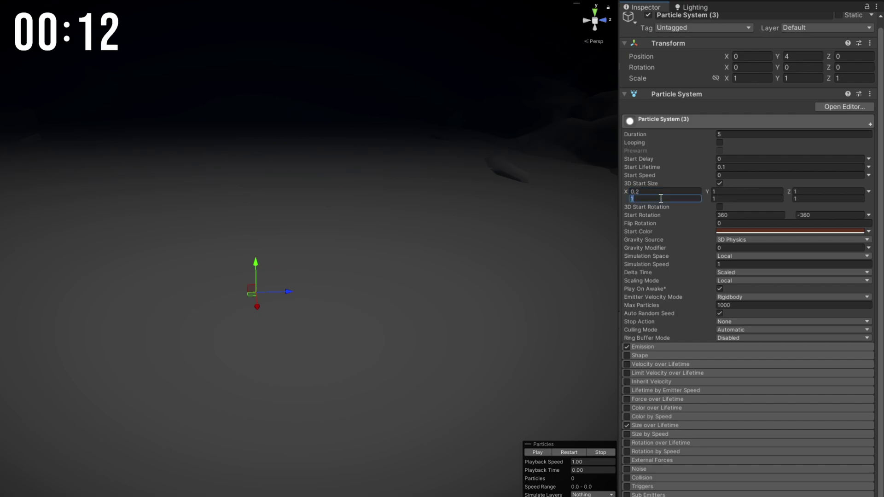
left_click(680, 348)
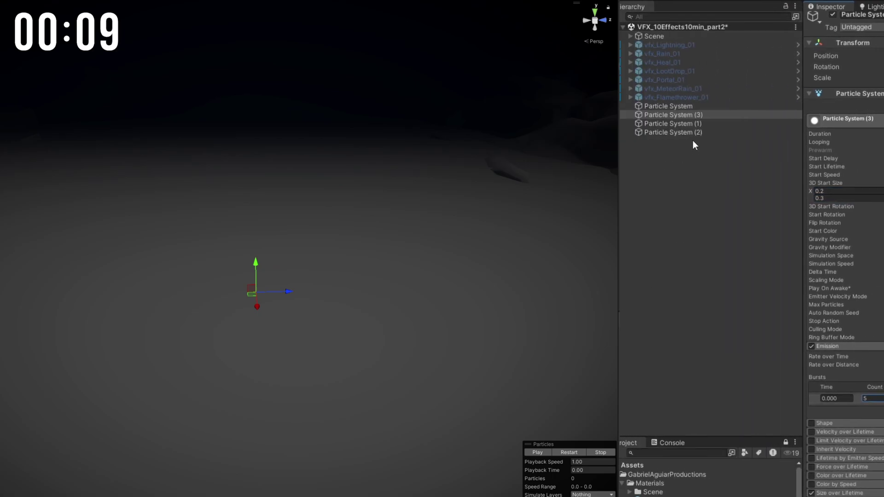
Step: Select all four muzzle flash particle systems and replay them several times to preview the combined flash
left_click(691, 107)
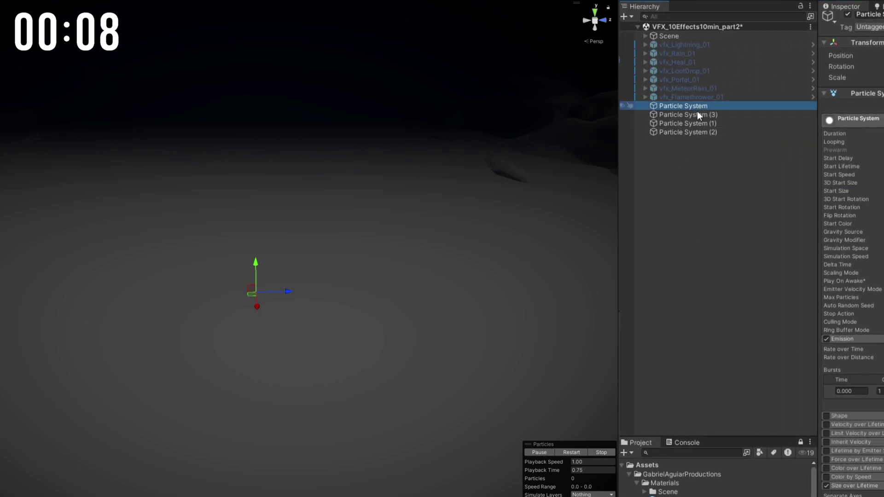
left_click(695, 132, "shift")
left_click(561, 452)
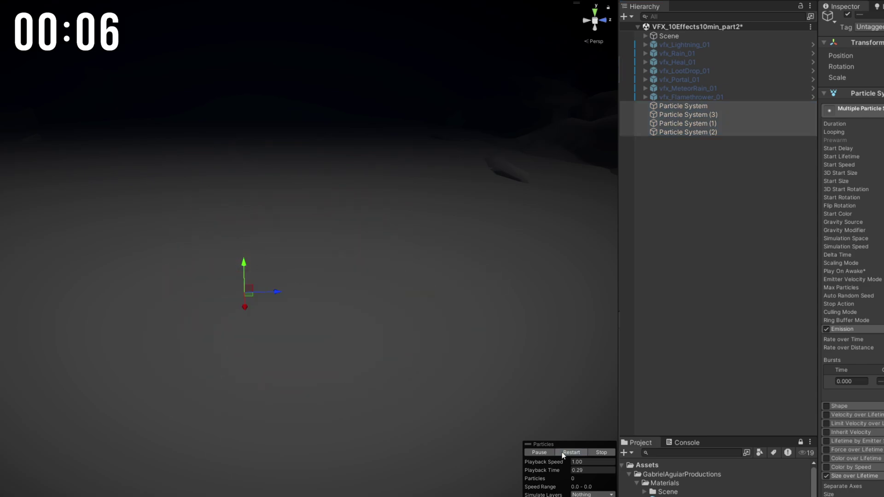
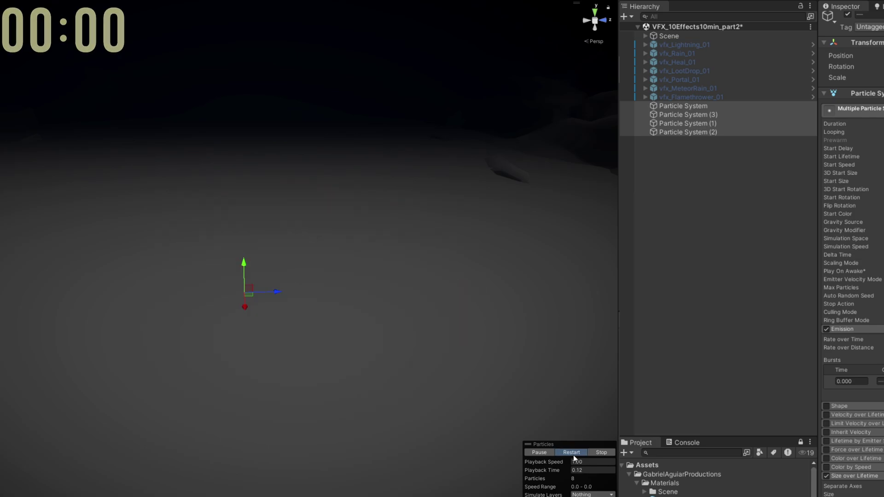
left_click(573, 455)
left_click(574, 455)
left_click(574, 455)
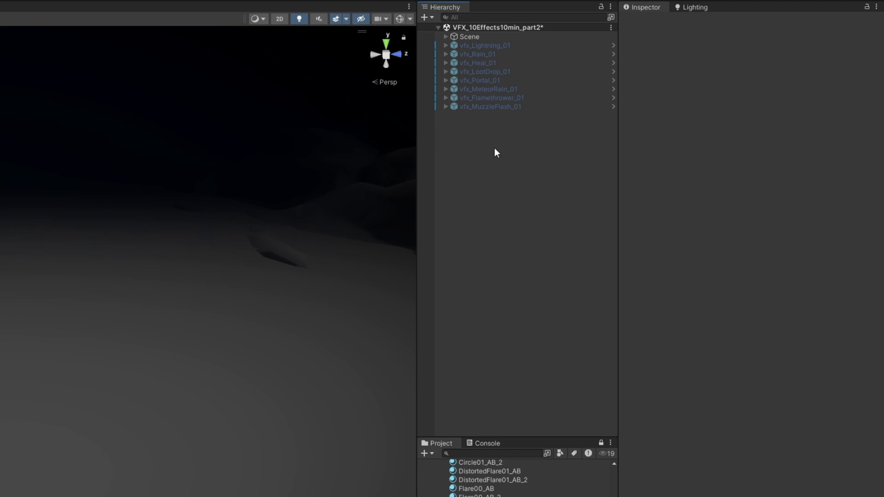
Step: Create a new particle system at position 0, 4, 0 with its rotation set to 0, 0, 0
right_click(495, 148)
mouse_move(544, 331)
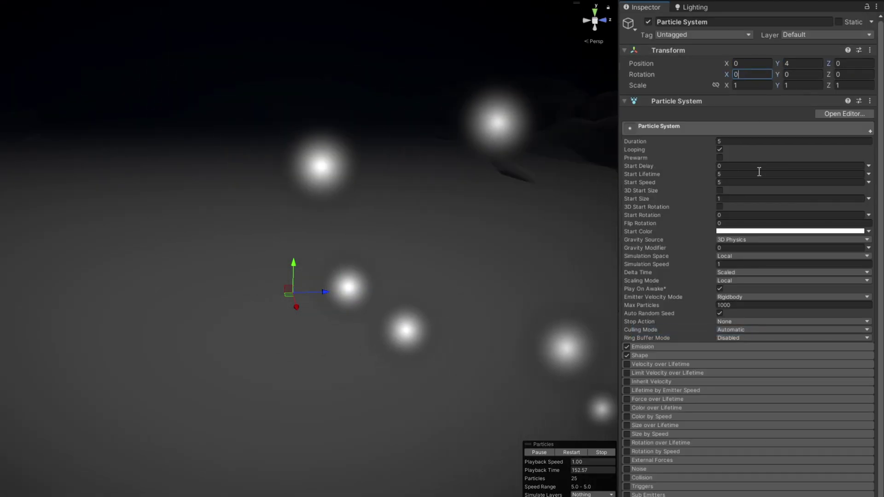
Step: Randomize the new particle system's Start Lifetime between 0.5 and 1
left_click(871, 175)
left_click(855, 210)
left_click(777, 181)
left_click(779, 175)
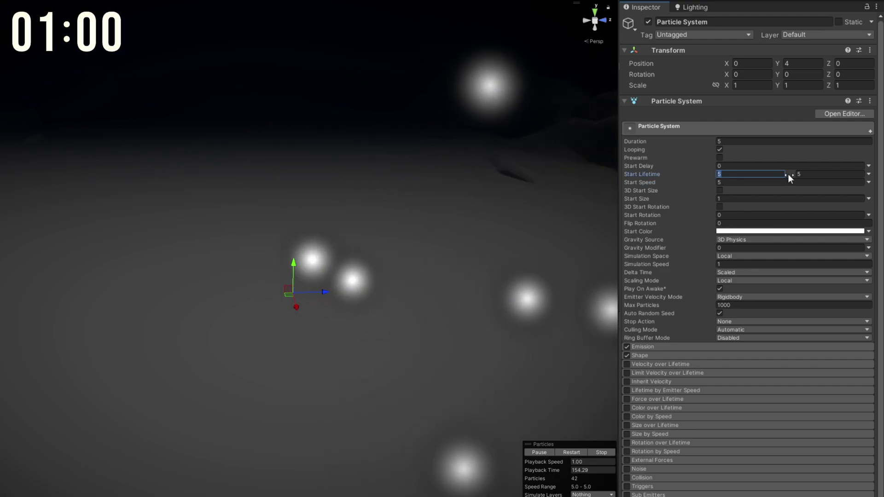
type("0.5")
left_click(822, 173)
type("1")
Step: Randomize the particle system's Start Speed between 0.25 and 0.5
left_click(869, 183)
left_click(810, 216)
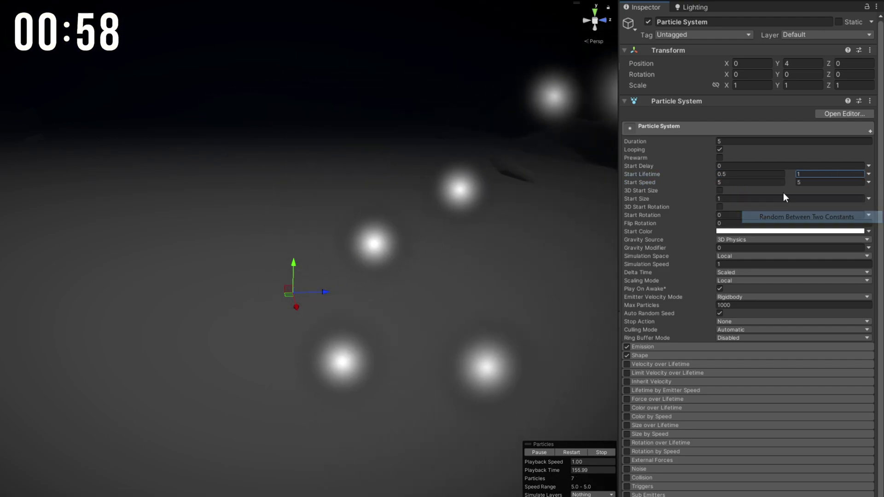
left_click(768, 183)
type("0.25")
left_click(804, 182)
type("0.5")
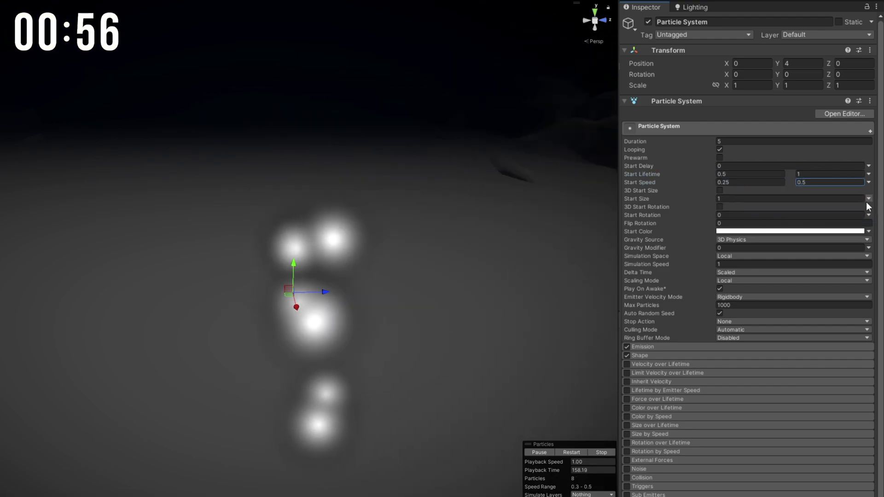
Step: Randomize the particle system's Start Size between 0.9 and 1.8
left_click(869, 199)
left_click(789, 231)
left_click(768, 199)
type("0.9")
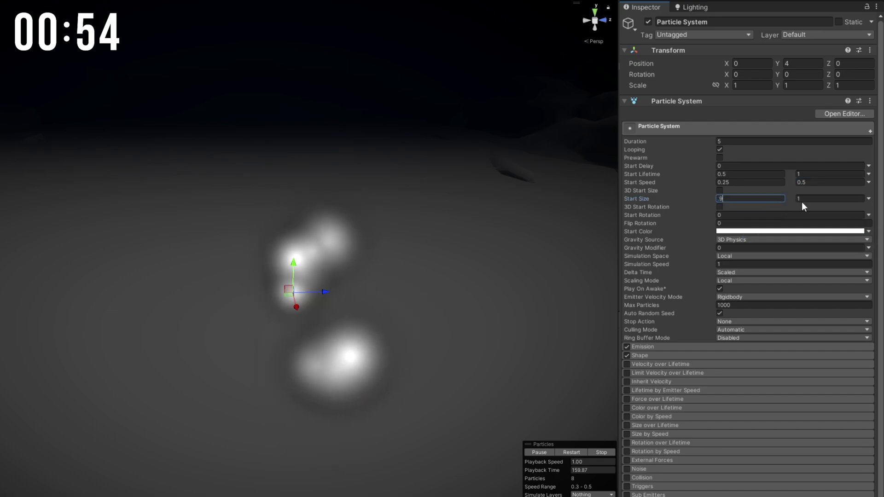
left_click(814, 199)
type("1.8")
Step: Randomize the particle system's Start Rotation between 360 and -360, and set its Start Color to dark red 802C1A
left_click(868, 215)
left_click(800, 247)
left_click(750, 215)
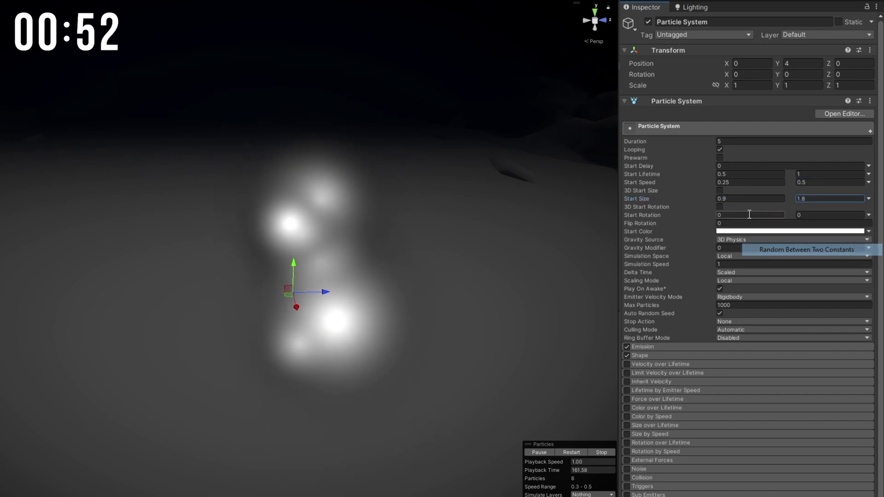
type("360")
left_click(790, 231)
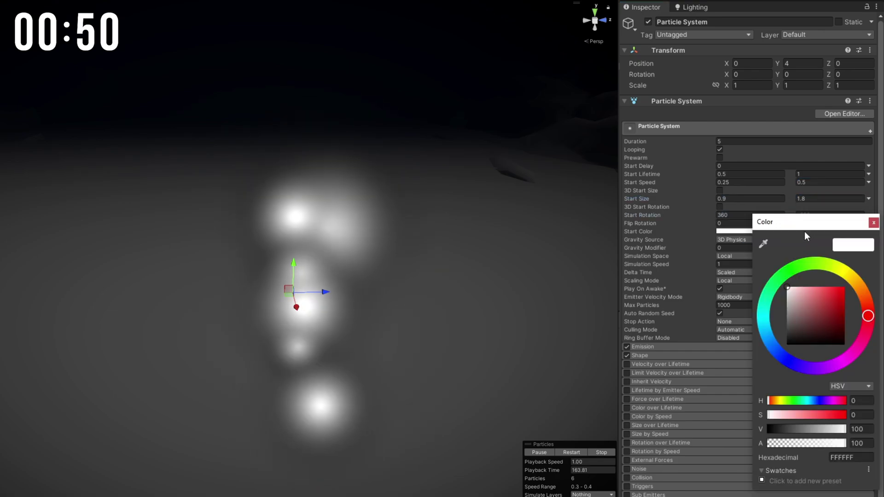
left_click(833, 316)
Step: Set the emission Rate over Time to 0 and add a burst with a Count of 5
left_click(641, 346)
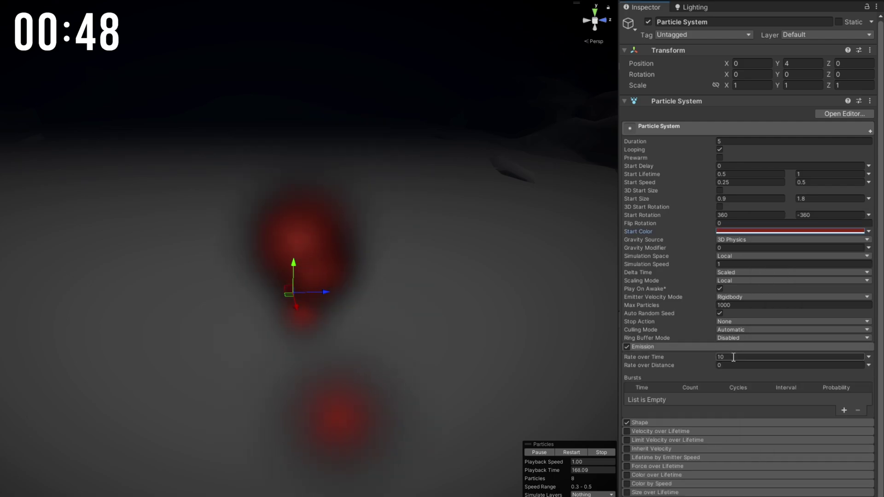
left_click(738, 357)
type("0")
left_click(844, 410)
left_click(693, 399)
type("5")
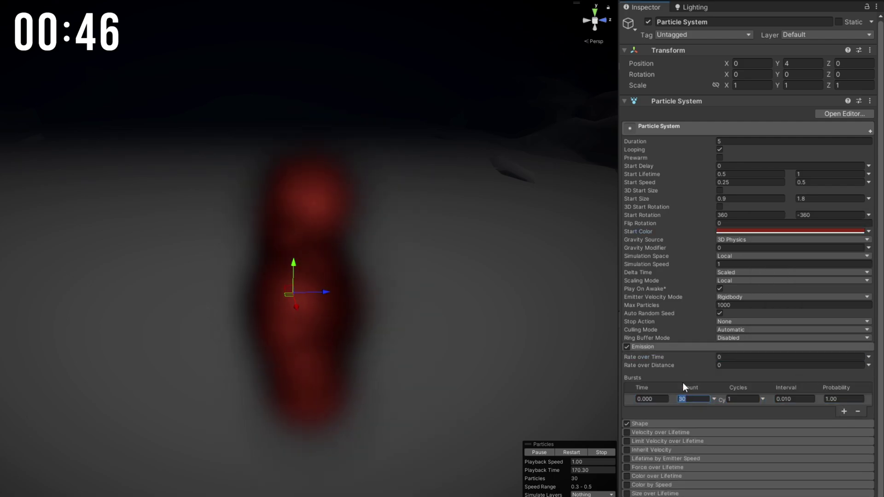
left_click(666, 347)
Step: Set the emitter shape to Sphere with a radius of 0.1
left_click(653, 355)
left_click(733, 366)
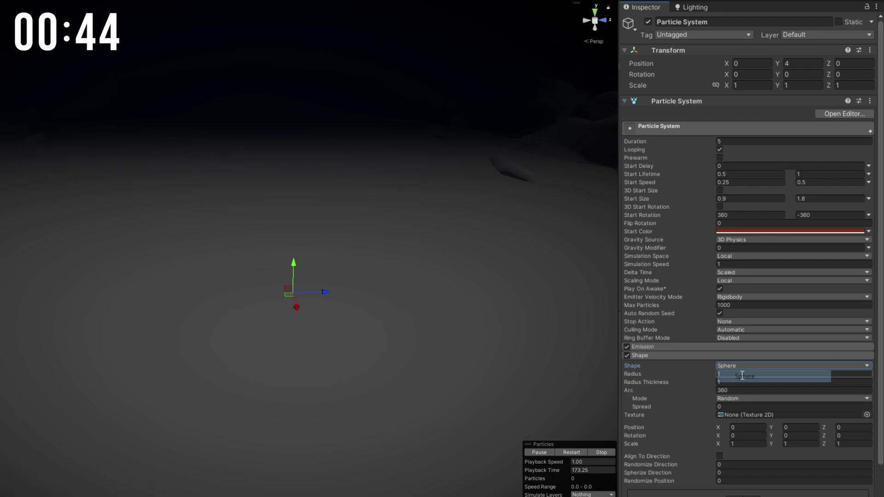
left_click(667, 356)
Step: Enable Color over Lifetime with a white gradient that fades in to full alpha at 22.4% and fades out at the end
left_click(627, 408)
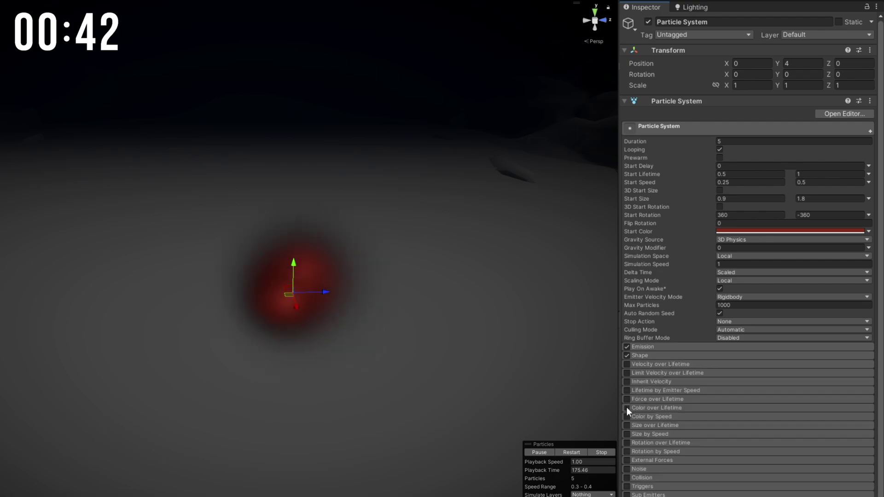
left_click(677, 408)
left_click(718, 418)
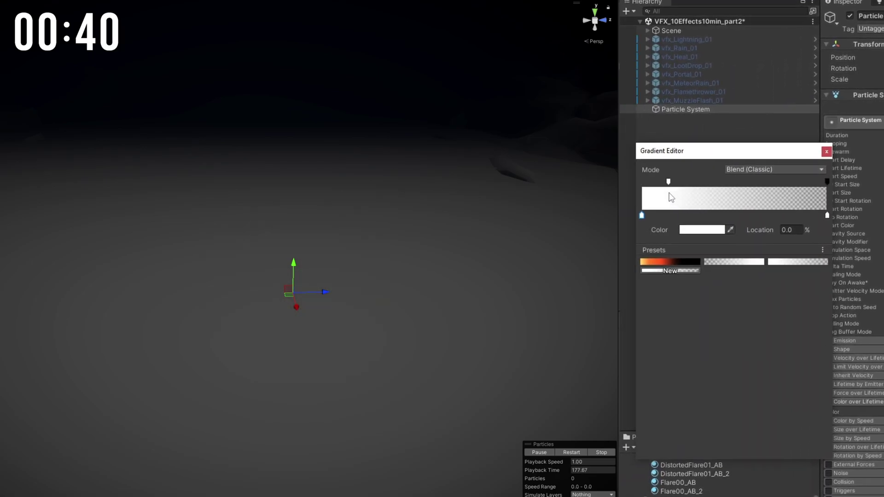
left_click_drag(669, 183, 683, 182)
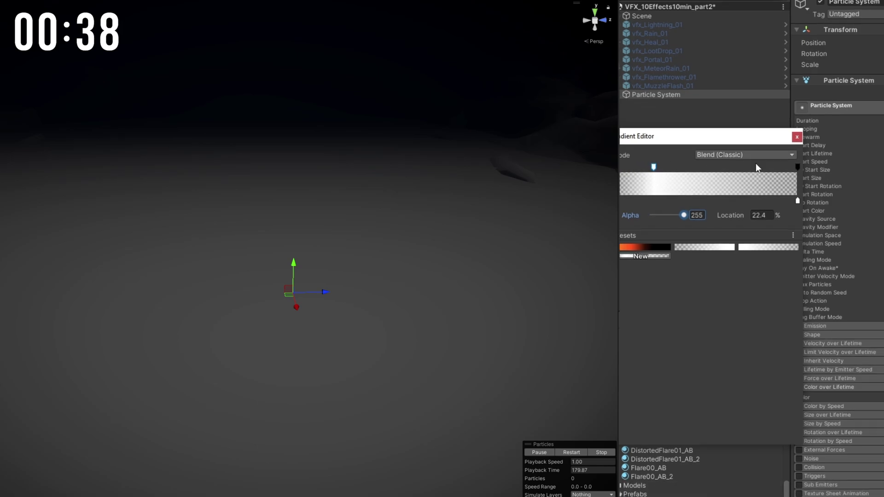
Step: Enable Size over Lifetime with a rising curve that starts at about 0.56 and ends at 1
left_click(860, 423)
left_click(850, 422)
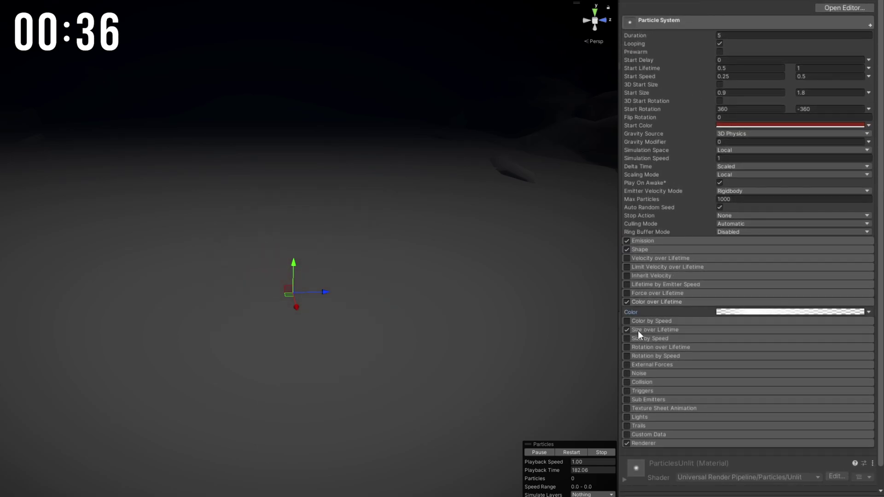
left_click(637, 331)
left_click(727, 348)
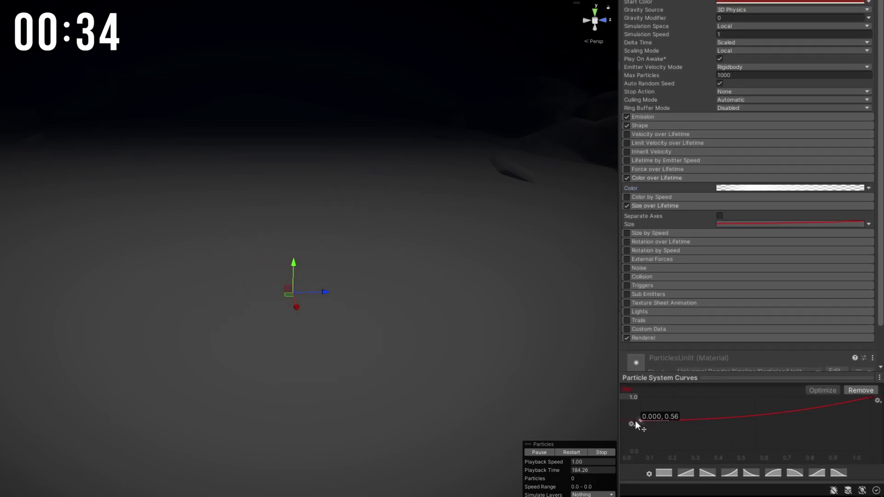
Step: Assign the DistortedFlare01_AB_2 material in the Renderer module and set Max Particle Size to 3
left_click(641, 337)
scroll(704, 325, "down", 5)
left_click_drag(726, 262, 735, 201)
left_click(734, 232)
Step: Duplicate the particle system and set the copy's Start Color to black
left_click(704, 115)
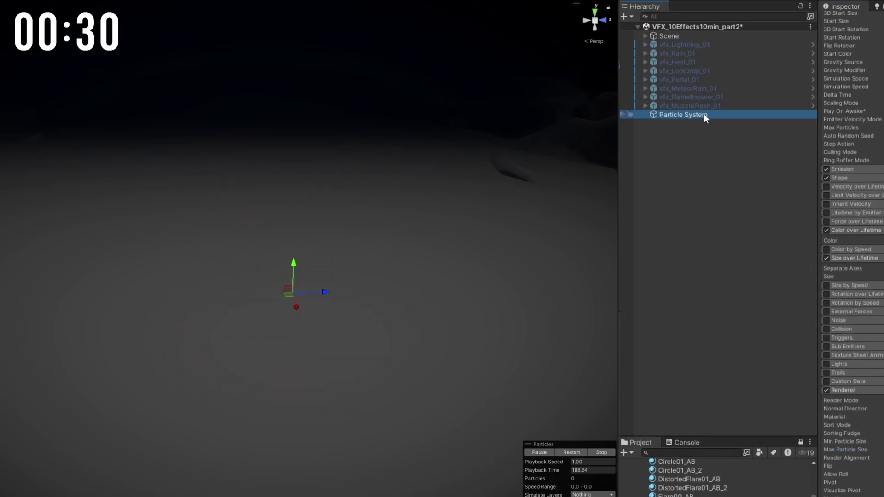
key("ctrl+d")
left_click(754, 222)
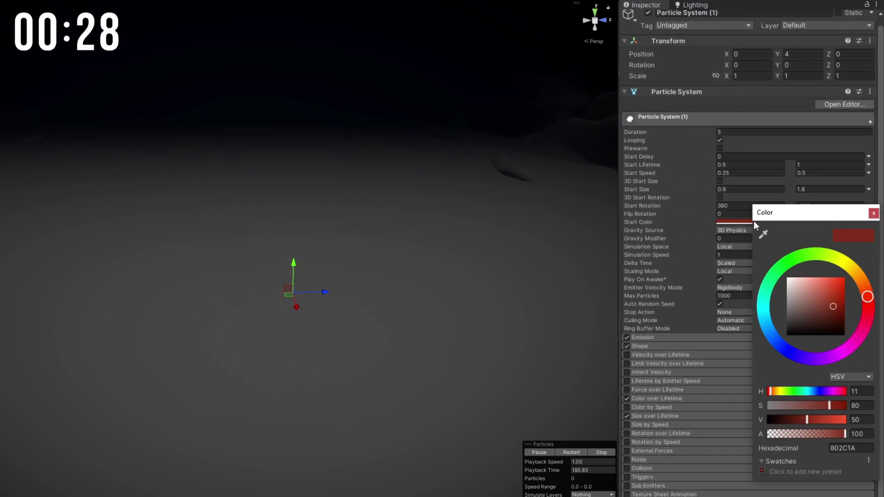
Step: Randomize the black copy's Start Size between 1.5 and 3 and its Start Lifetime between 1 and 1.5
left_click(738, 189)
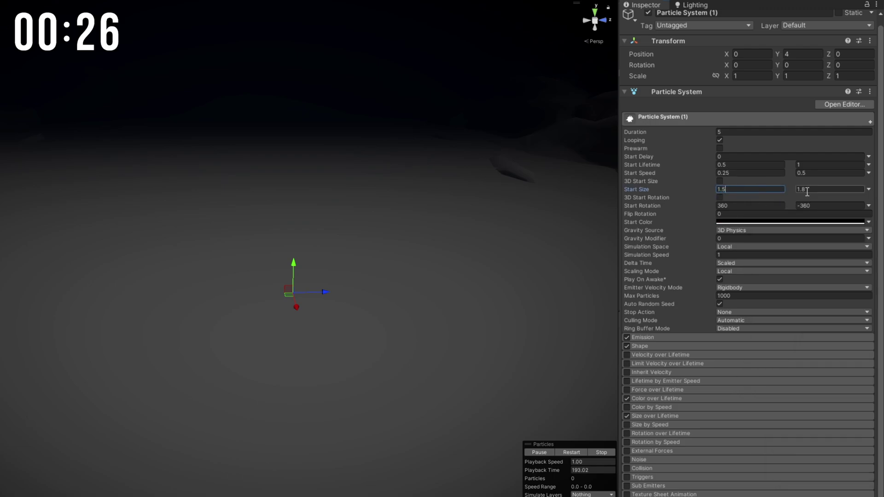
type("1.5")
left_click(770, 165)
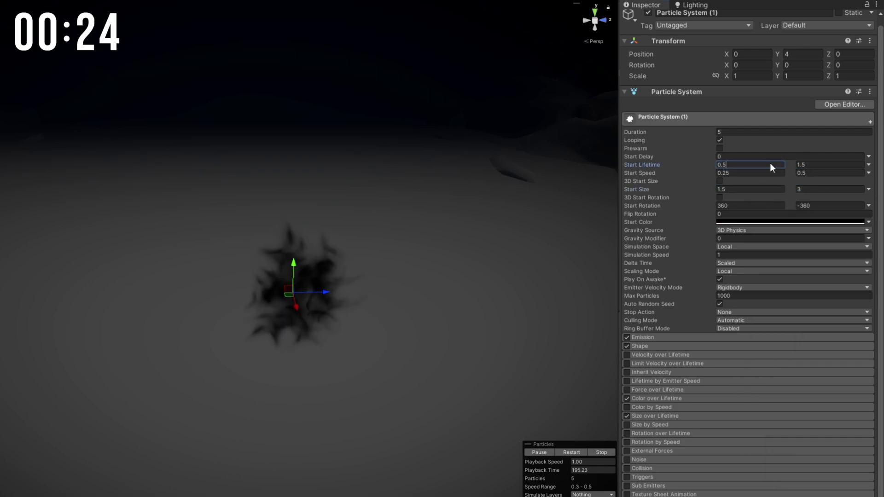
type("1")
Step: Set the black copy's burst Count to 7 and change its sphere radius
left_click(676, 339)
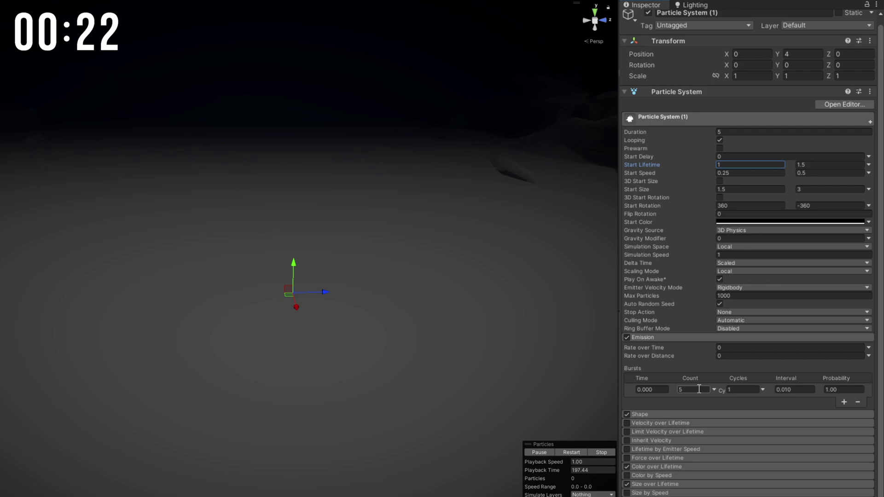
left_click(663, 415)
left_click(737, 433)
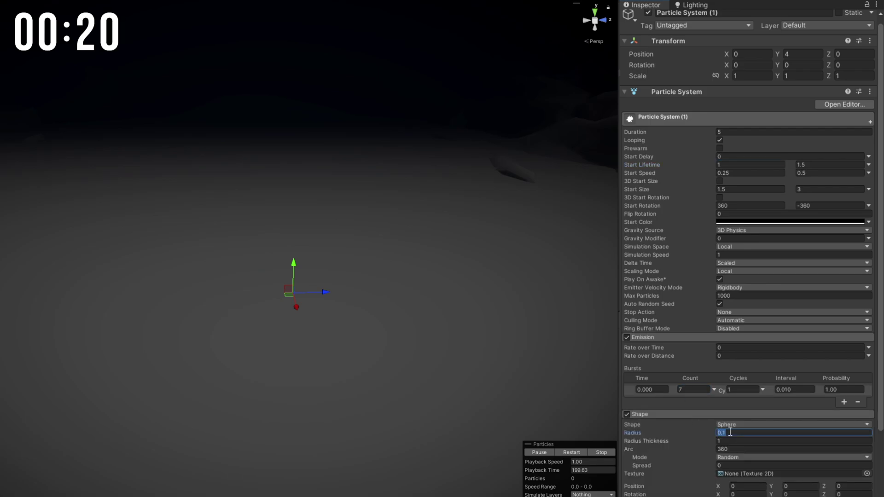
key("BackSpace")
Step: Set the black copy's renderer Order in Layer to -1
scroll(709, 334, "down", 15)
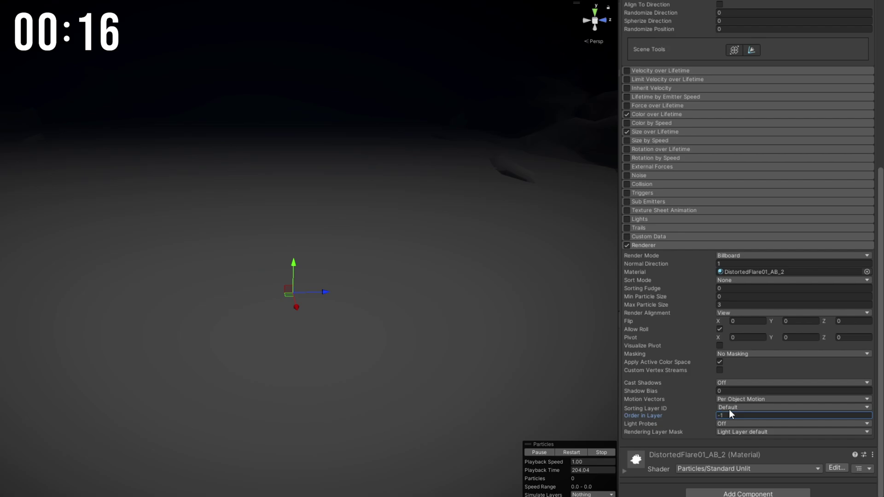
Step: Duplicate both particle systems, give the copies a Start Delay of 0.1 and move them slightly upward
left_click(689, 119)
left_click(690, 114, "shift")
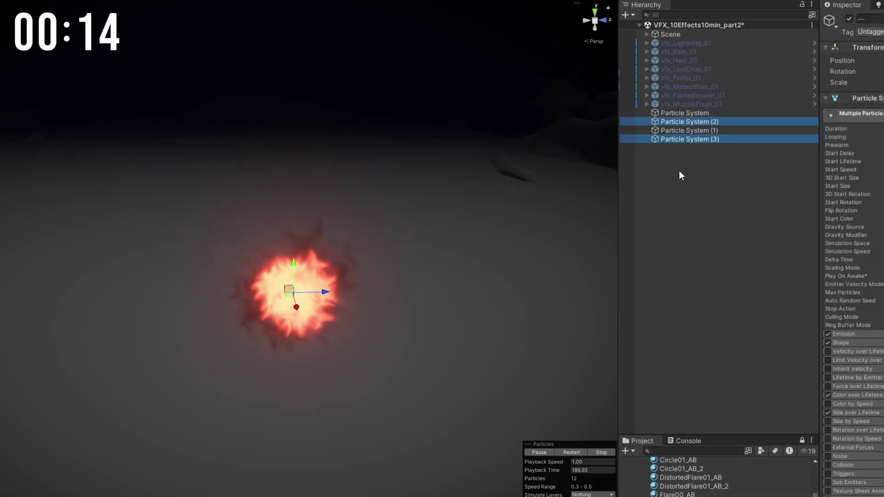
type(".1")
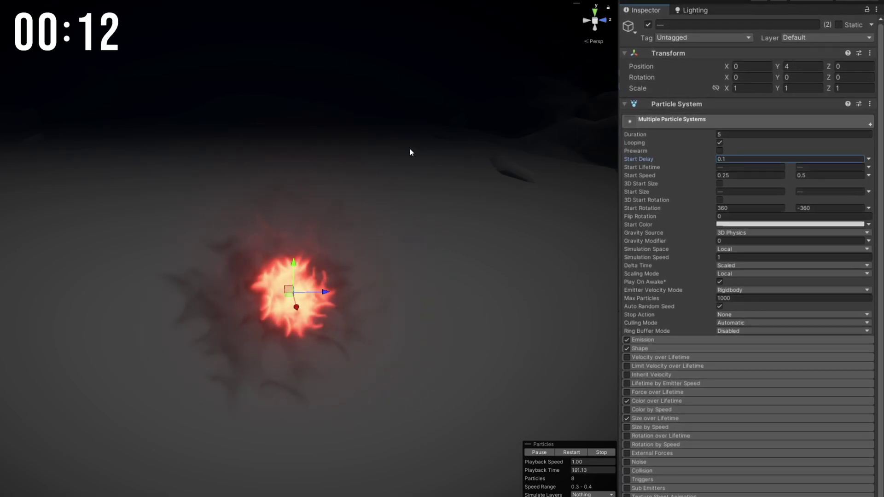
key("Return")
left_click_drag(188, 280, 294, 230)
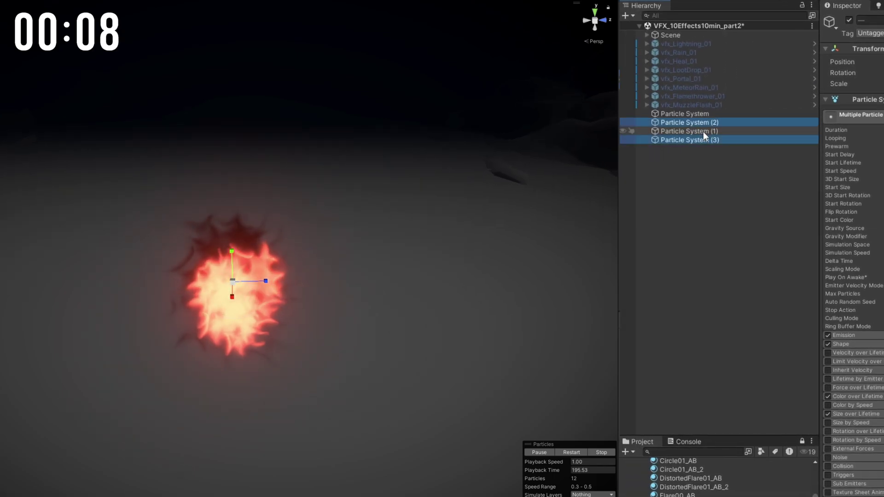
Step: Duplicate the delayed pair, give the new copies a Start Delay of 0.2 and scale them down at Y 4.622
key("ctrl+d")
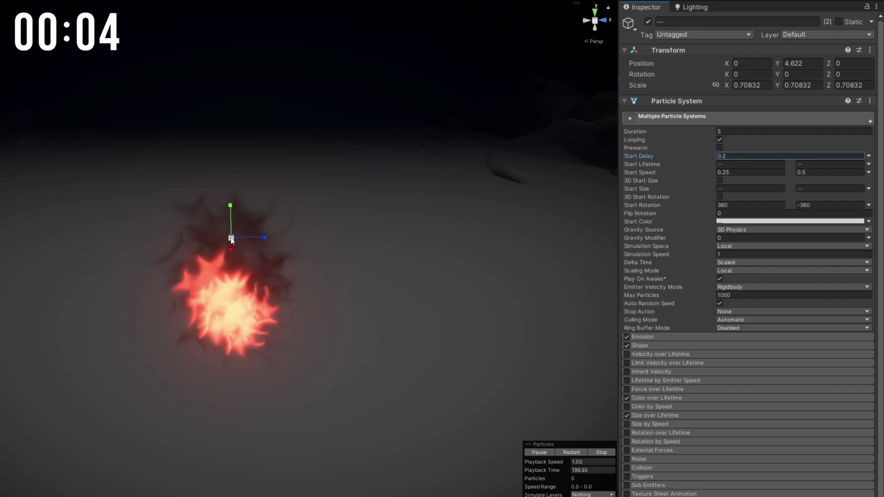
left_click_drag(231, 241, 222, 247)
Step: Select all six particle systems and play them together from the start to check the explosion
left_click(696, 113)
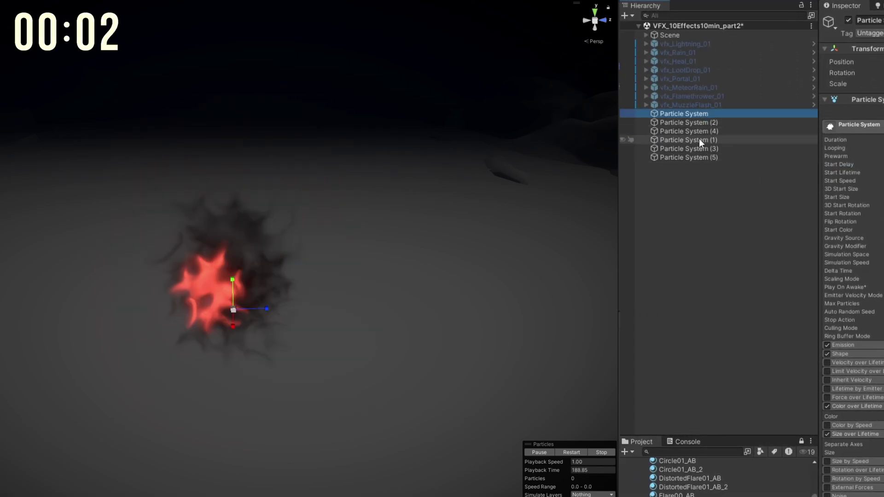
left_click(696, 158, "shift")
left_click(601, 452)
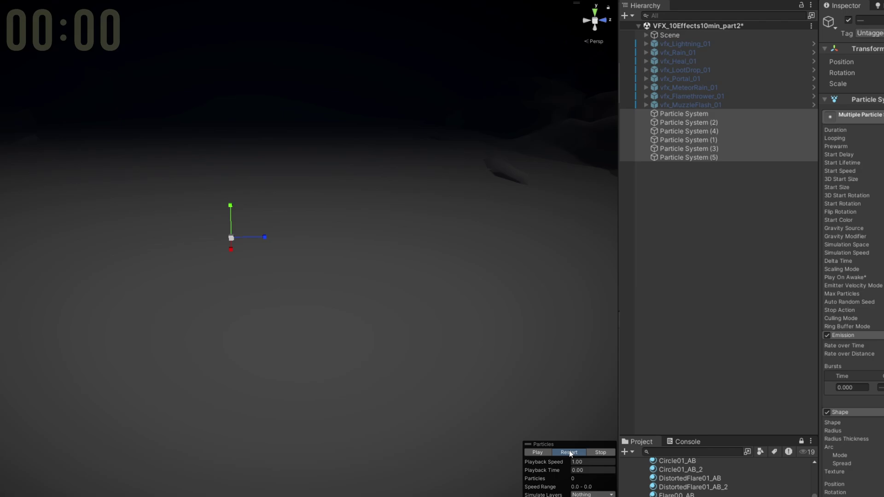
left_click(569, 452)
left_click(569, 453)
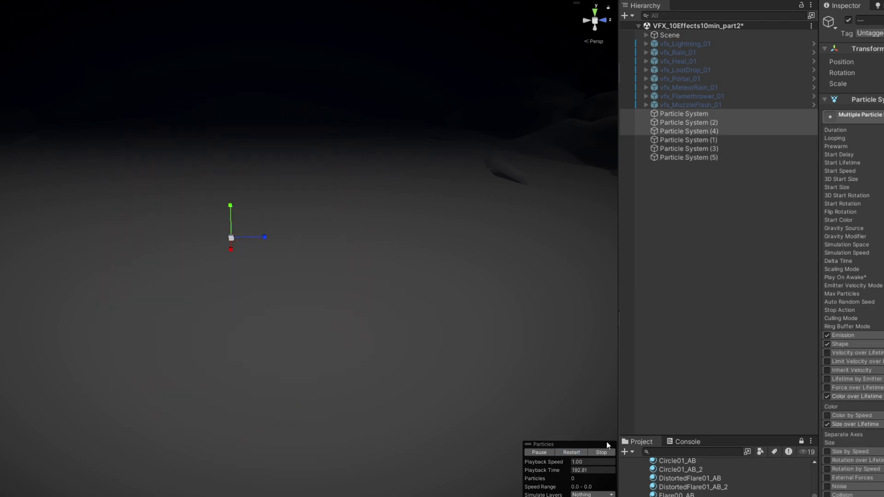
Step: Replay the three fire layers, and all six particle systems together several times, to review the combined fire and smoke
left_click(570, 452)
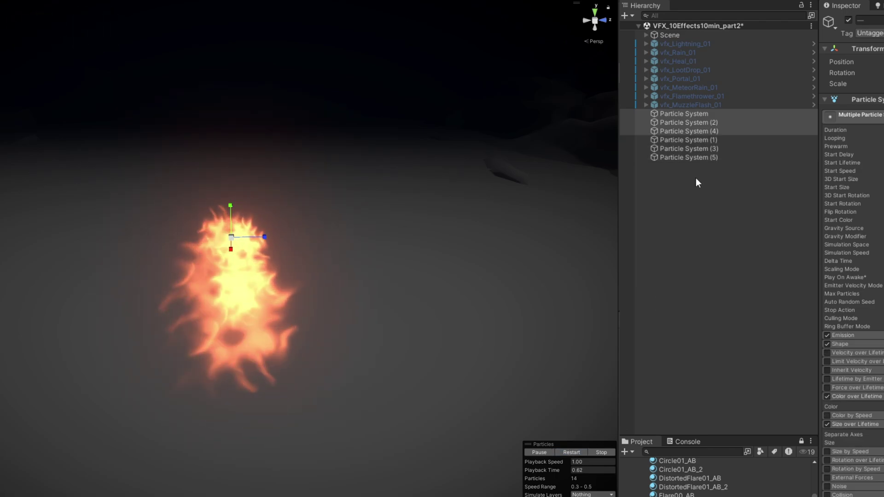
left_click(703, 115)
left_click(703, 157, "shift")
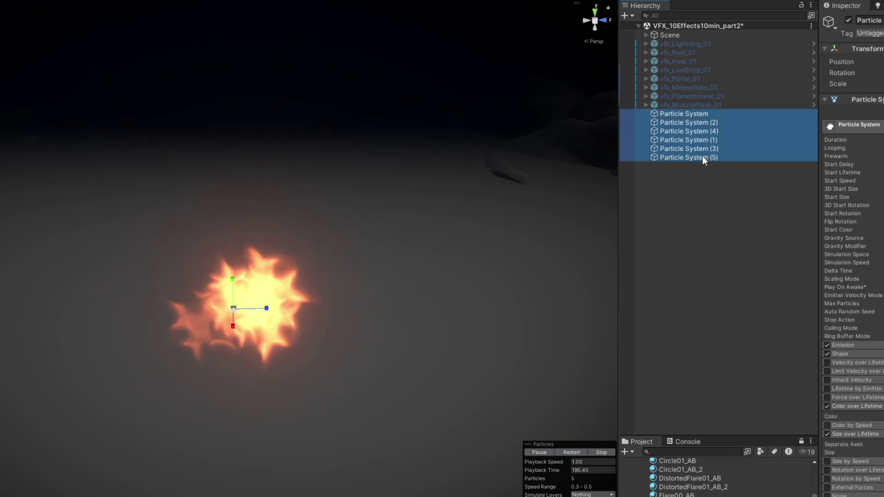
left_click(575, 452)
left_click(576, 452)
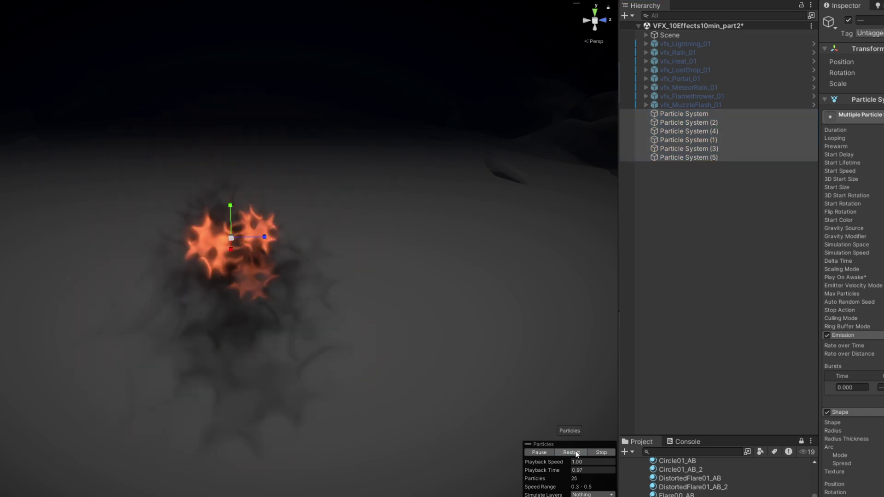
left_click(576, 453)
left_click(576, 453)
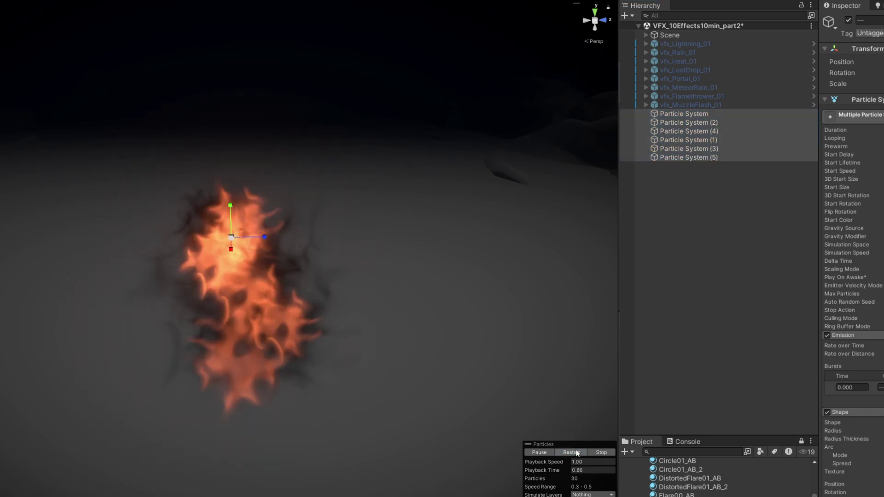
left_click(576, 453)
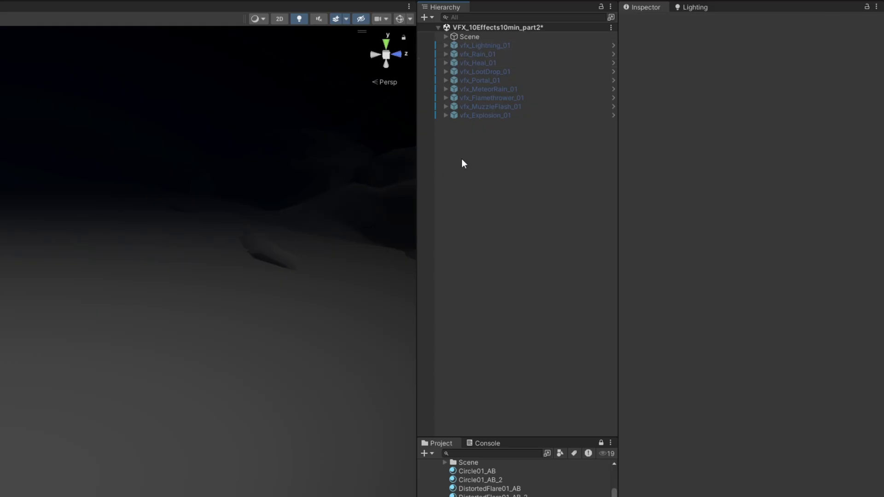
Step: Create a new particle system at position 0, 4, 0 with its rotation set to 0, 0, 0
right_click(464, 164)
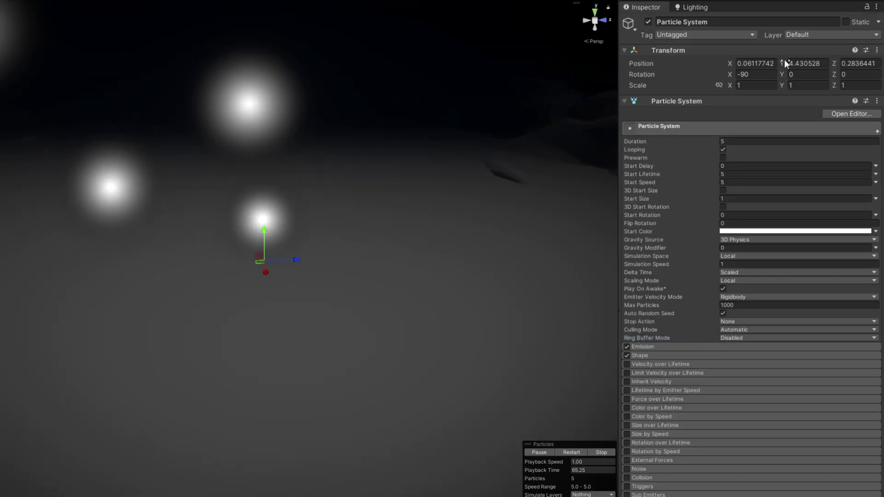
left_click(774, 63)
type("0")
key("Tab")
type("4")
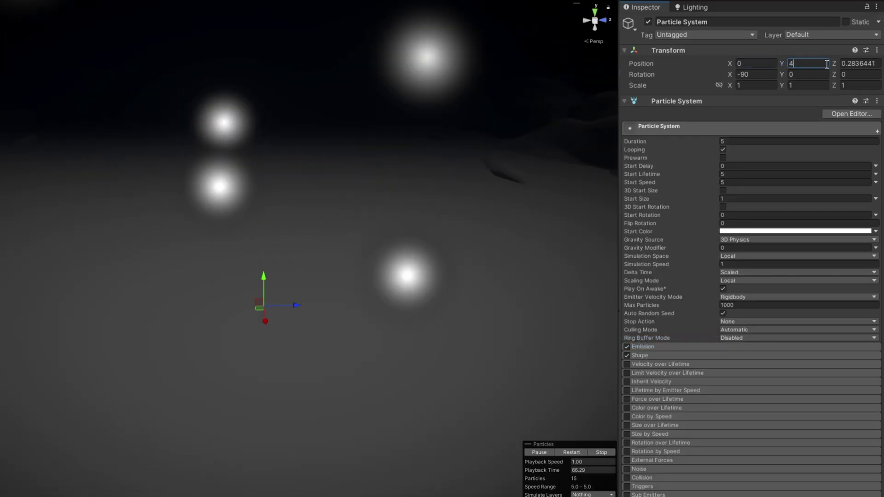
key("Tab")
type("0")
key("Tab")
type("0")
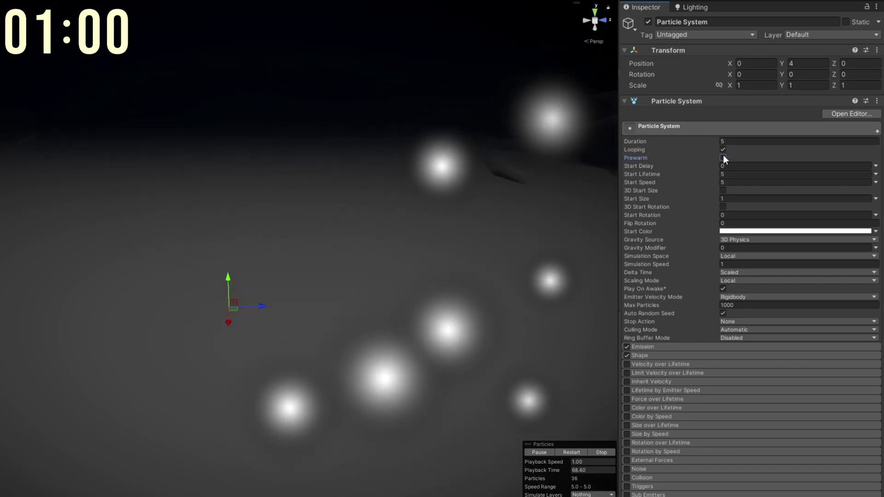
Step: Enable Prewarm on the new particle system and set its Duration to 0.5
left_click(724, 158)
left_click(729, 141)
type(".0.5")
Step: Set the particle system's Start Lifetime to 0.5 and its Start Speed to 0
key("Tab")
type("0.5")
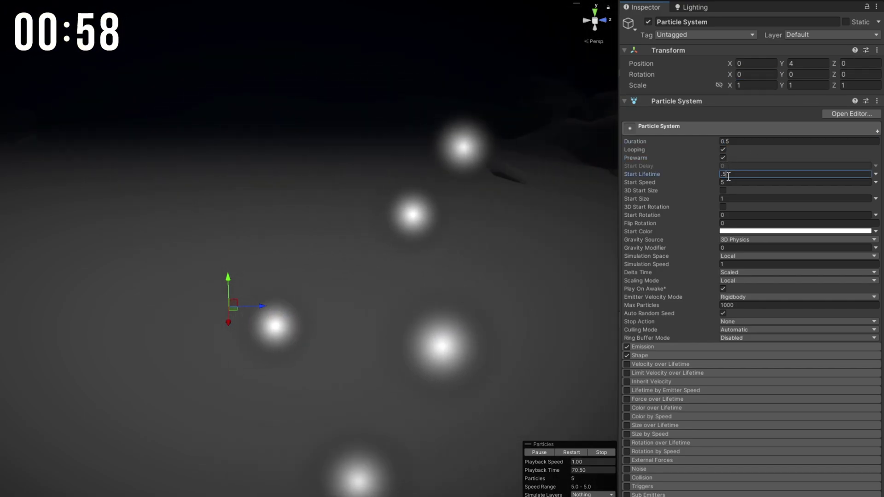
key("Tab")
type("0")
Step: Set the particle system's Start Size to 0.5 and its Start Color to purple B942E3
left_click(754, 199)
type("0.5")
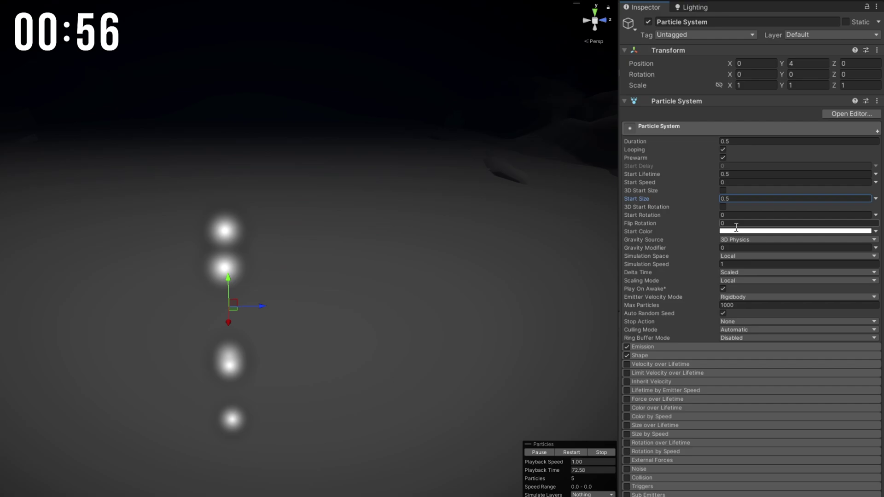
left_click(737, 231)
left_click(809, 295)
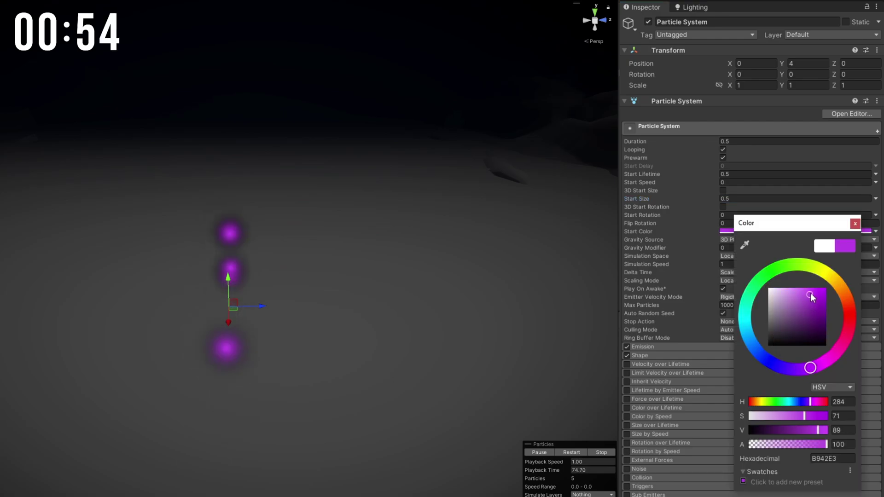
Step: Set the purple particle system's emission rate to 2 and turn off its Shape module
left_click(856, 224)
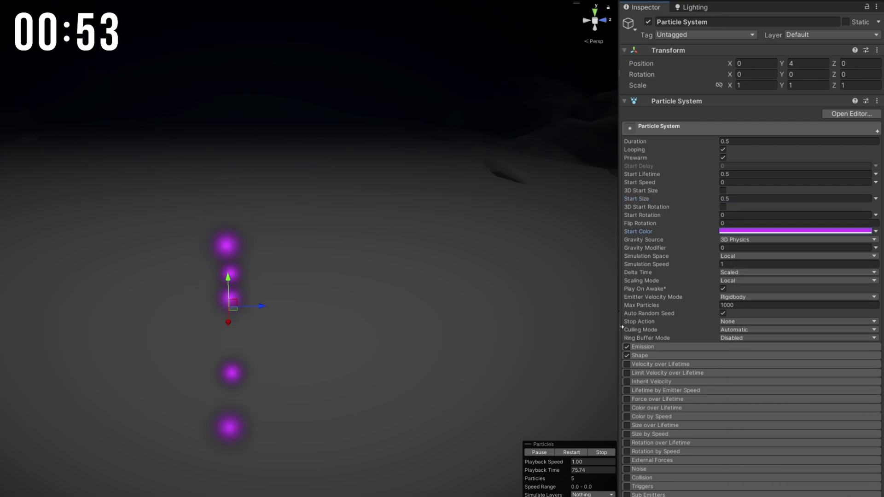
left_click(643, 348)
type("2")
left_click(651, 349)
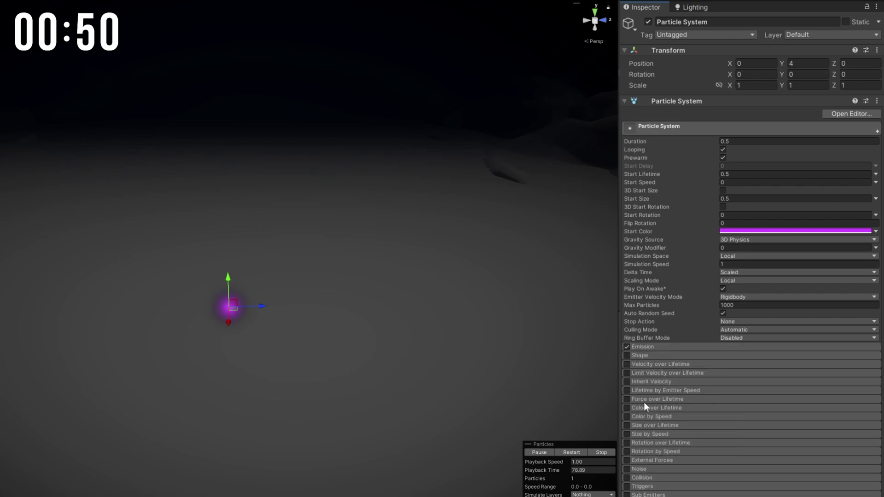
Step: Enable Size over Lifetime with a curve that dips slightly midway, and assign the Flare00_AB_2 material to the renderer
left_click(626, 425)
left_click(735, 443)
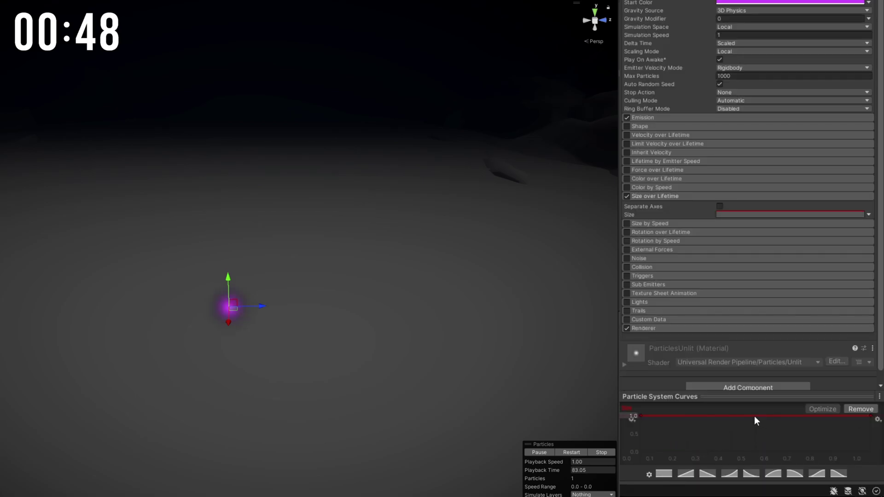
left_click_drag(758, 425, 758, 428)
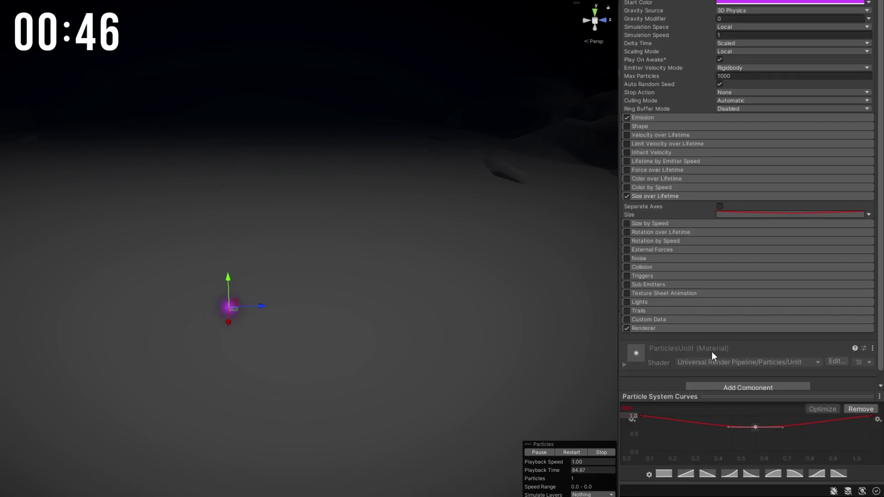
left_click(685, 329)
left_click_drag(700, 286, 733, 354)
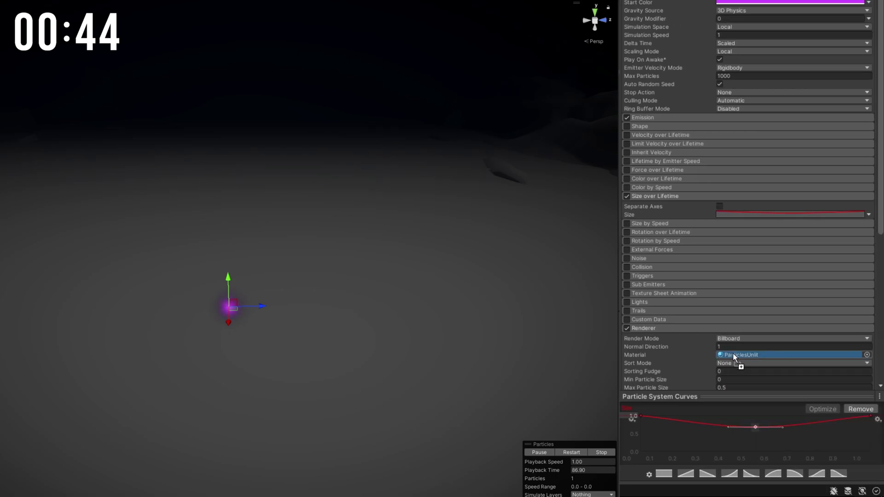
Step: Create a second particle system with Prewarm enabled and a Duration of 0.5
right_click(678, 195)
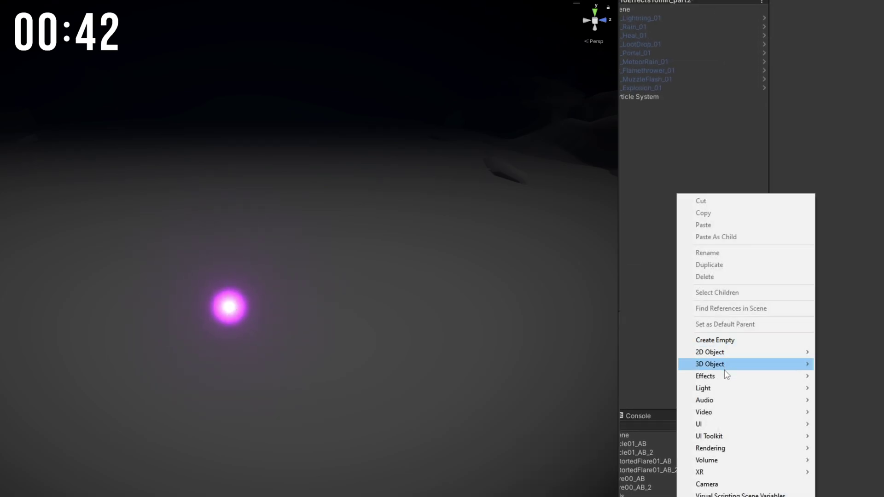
mouse_move(728, 376)
left_click(845, 373)
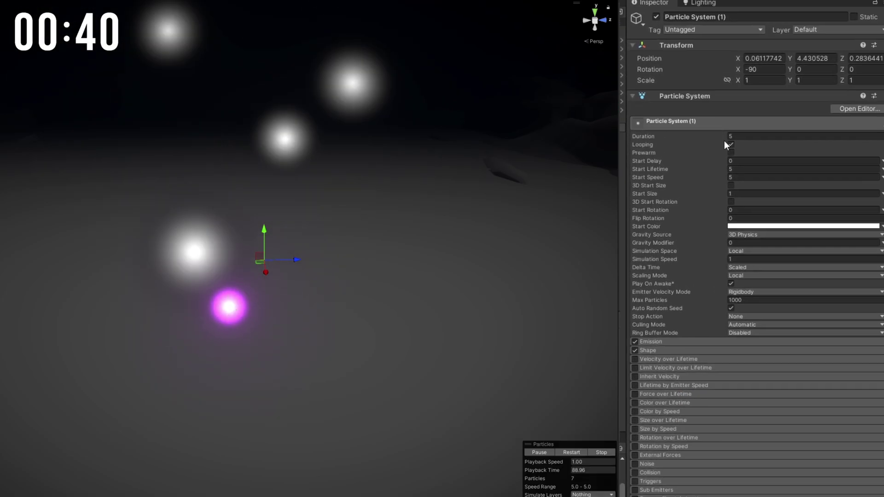
left_click(732, 153)
left_click(738, 137)
type(".5")
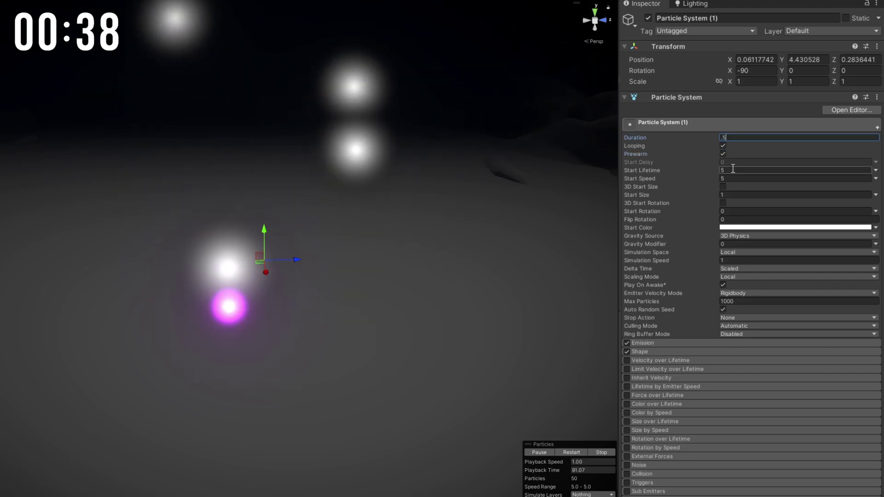
Step: Make the second particle system's Start Lifetime random between the constants 0.2 and 0.4
left_click(876, 171)
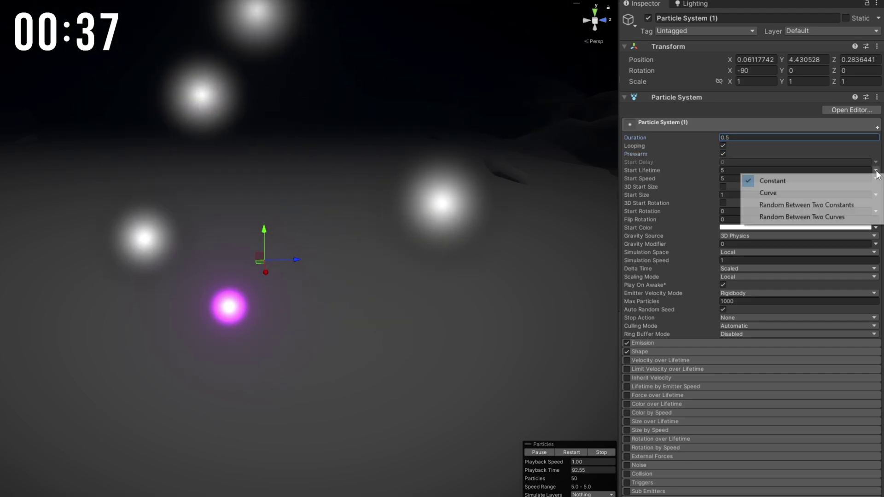
left_click(856, 205)
left_click(754, 171)
type(".2")
left_click(842, 171)
type(".4")
Step: Make the second particle system's Start Speed random between the constants 0.5 and -0.5
left_click(876, 178)
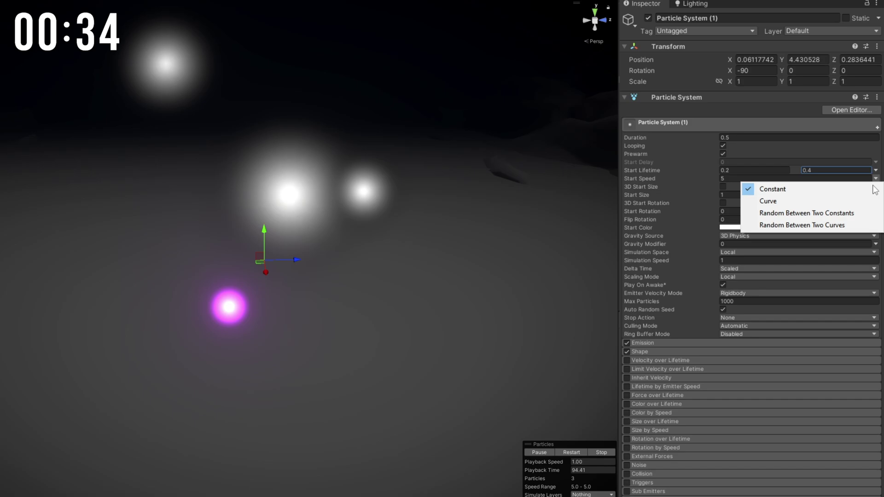
left_click(855, 213)
left_click(839, 178)
type("-0.5")
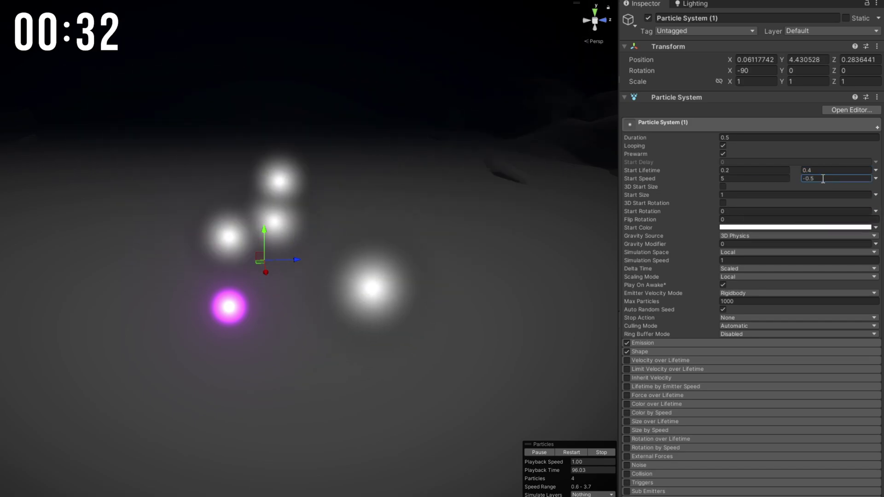
left_click(756, 178)
type("0.5")
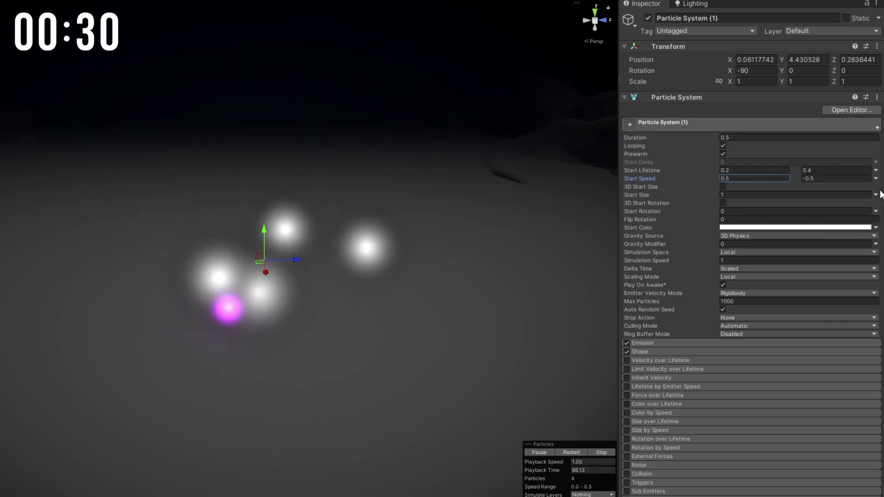
Step: Make the second particle system's Start Size random between the constants 0.01 and 0.1
left_click(876, 195)
left_click(863, 230)
left_click(755, 195)
type("0.01")
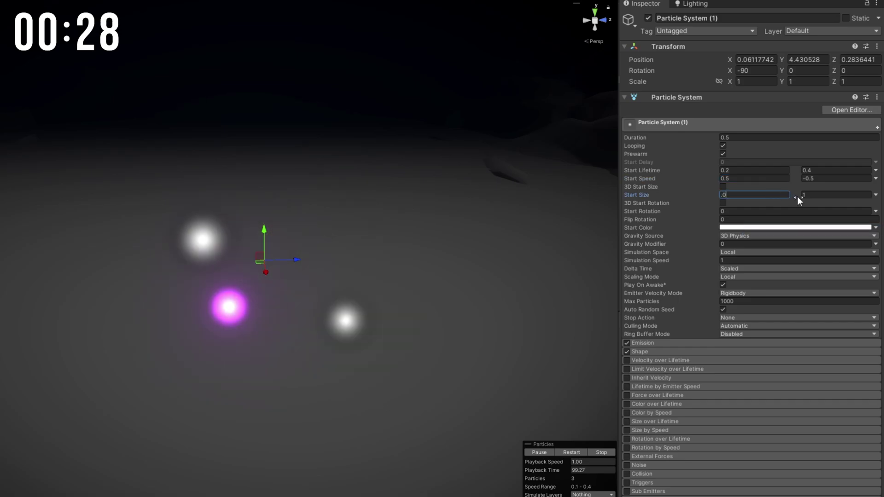
left_click(817, 196)
type("0.1")
Step: Set the second particle system's Start Color to a dark purple
left_click(814, 227)
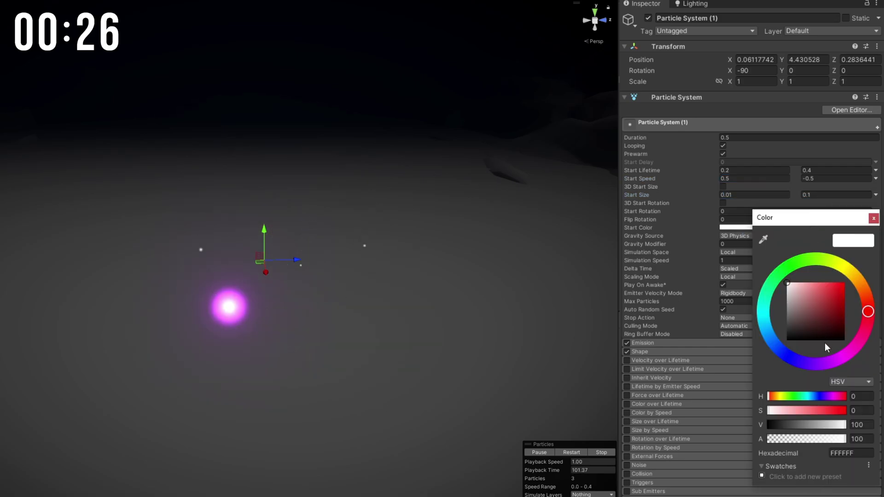
left_click_drag(831, 307, 831, 309)
left_click(621, 305)
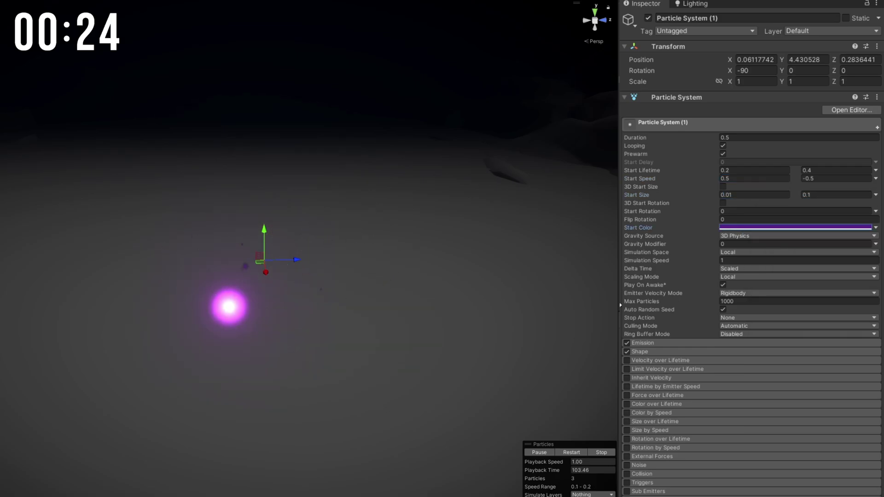
Step: Raise the second particle system's emission rate and change its emitter shape to a Sphere with a smaller radius
left_click(650, 343)
left_click(658, 345)
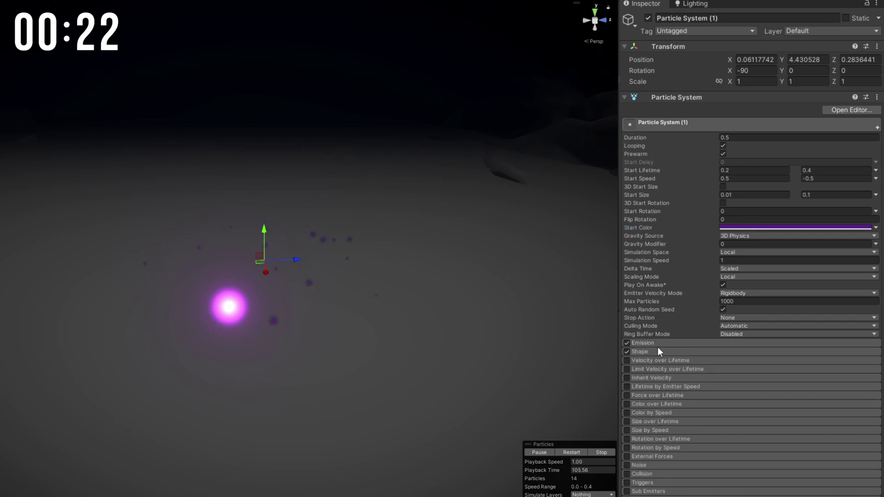
left_click(659, 352)
left_click(737, 362)
left_click(739, 371)
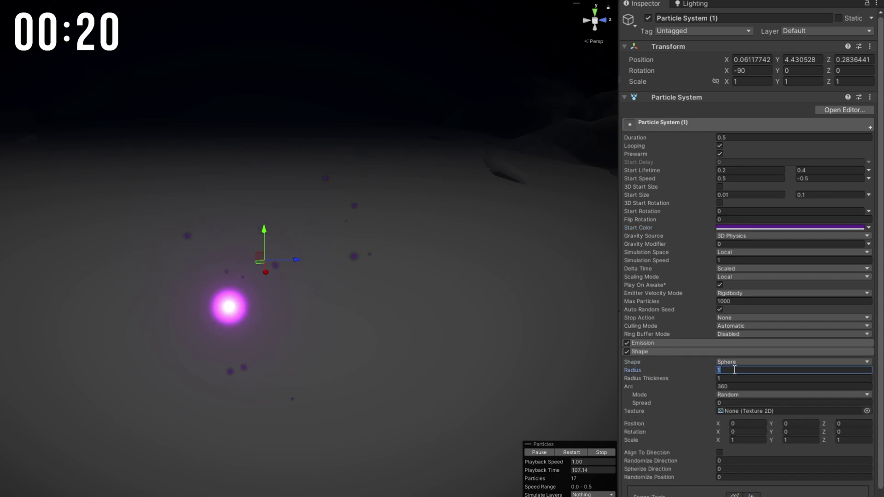
left_click(676, 351)
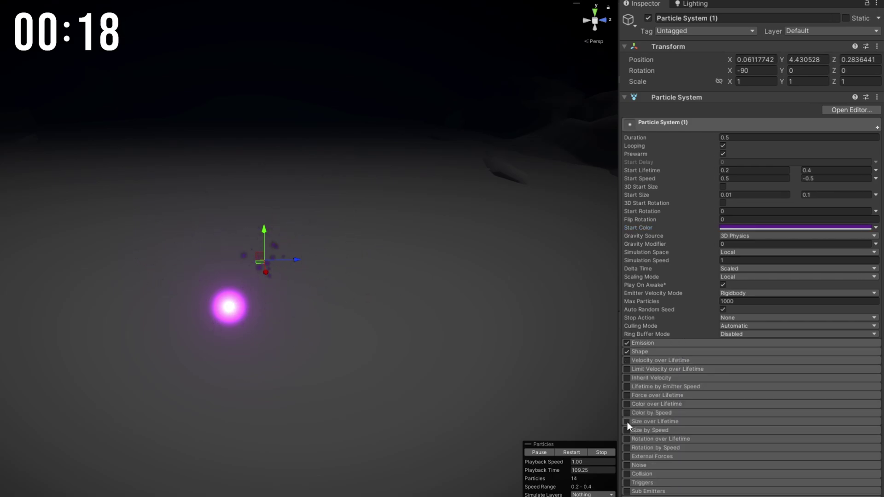
Step: Enable Size over Lifetime on the second particle system with a curve falling smoothly from 1 to 0
left_click(628, 422)
scroll(722, 455, "down", 8)
left_click(734, 238)
scroll(737, 258, "down", 1)
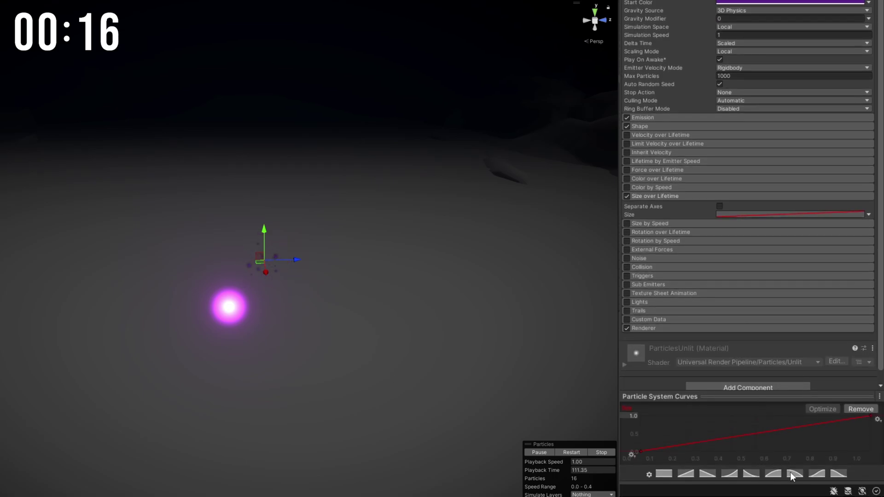
Step: Assign the Flare00_AB_2 material to the second particle system and set its position to 0, 4, 0
left_click(659, 330)
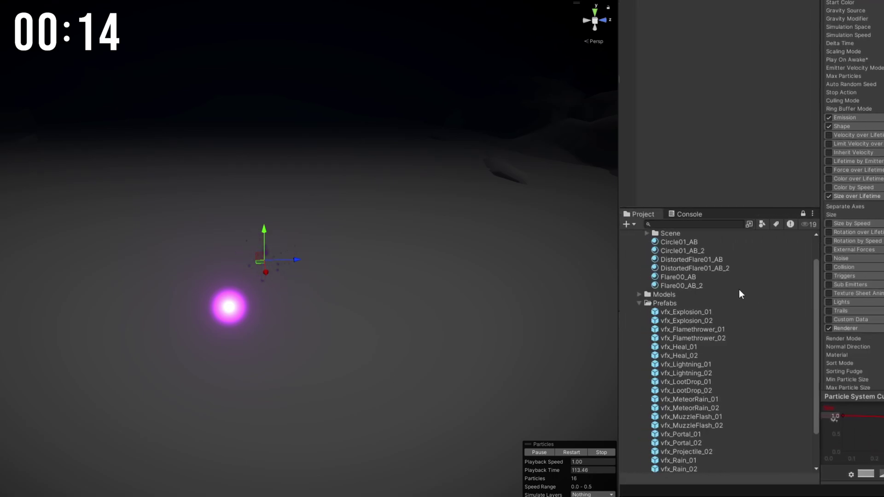
left_click_drag(701, 287, 739, 355)
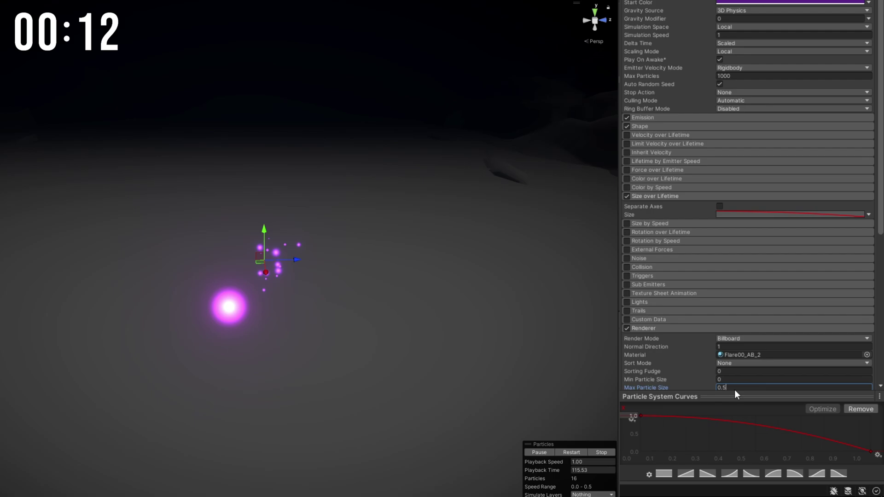
scroll(742, 231, "up", 8)
left_click(765, 61)
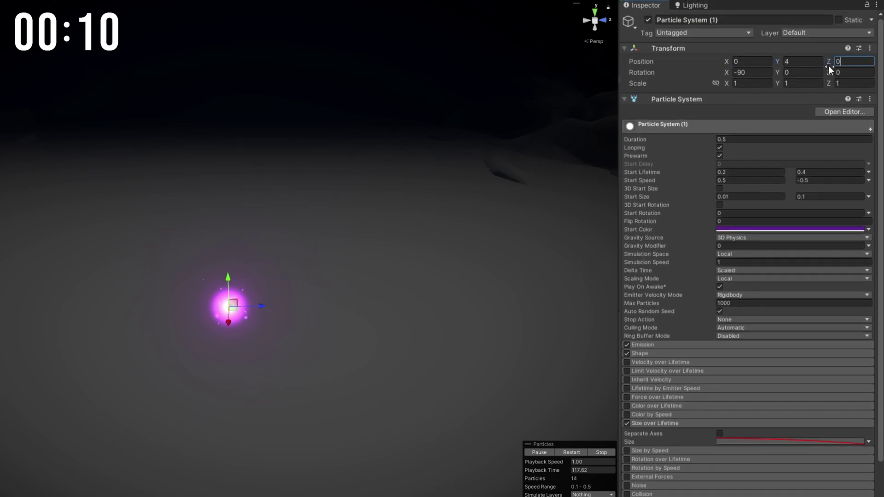
Step: Create a Trail effect object in the scene and set its Time to 0.4
right_click(622, 175)
mouse_move(668, 356)
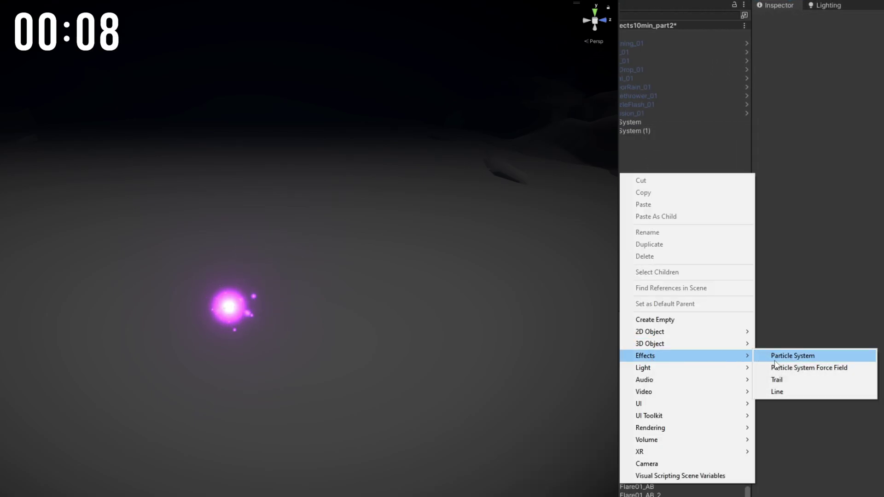
left_click(777, 380)
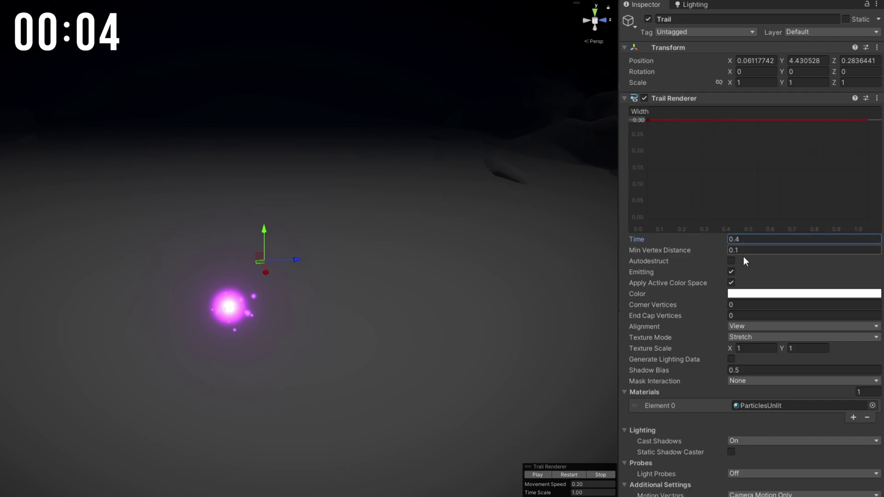
Step: Give the Trail a color gradient from purple to fully transparent white, and replace its default ParticlesUnlit material
left_click(747, 295)
left_click(690, 233)
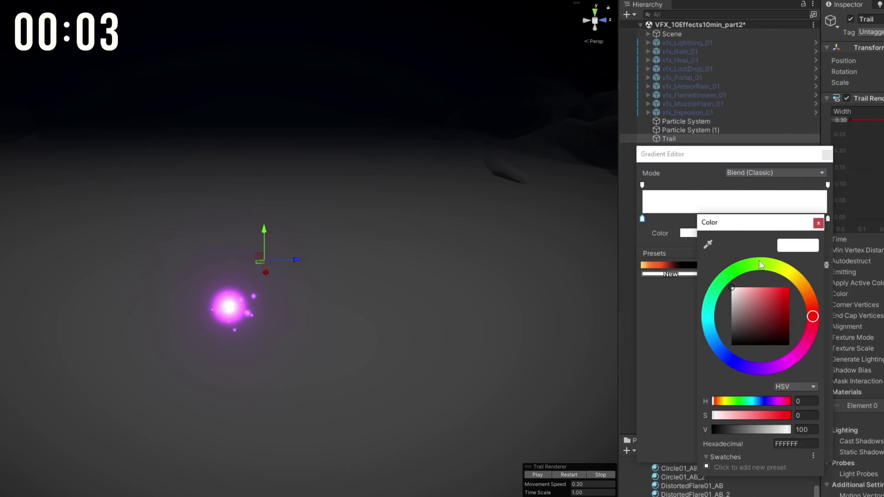
left_click(769, 371)
left_click(770, 289)
left_click(829, 185)
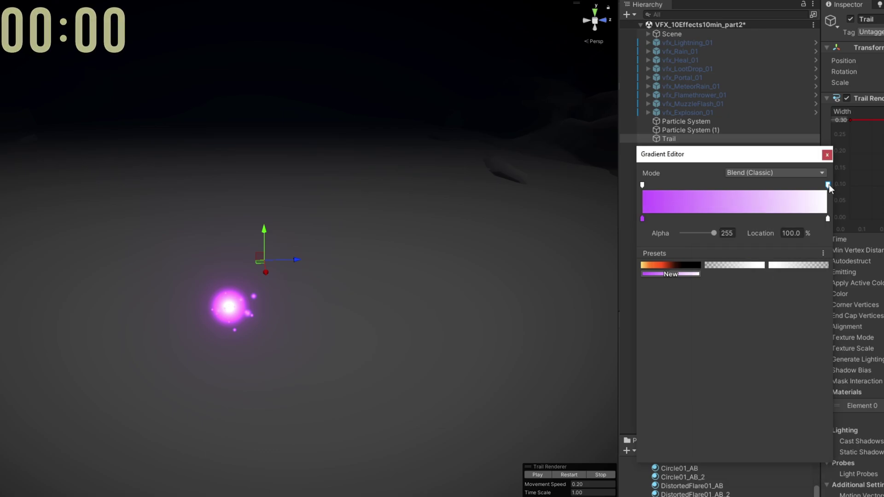
left_click_drag(719, 233, 691, 235)
left_click(827, 154)
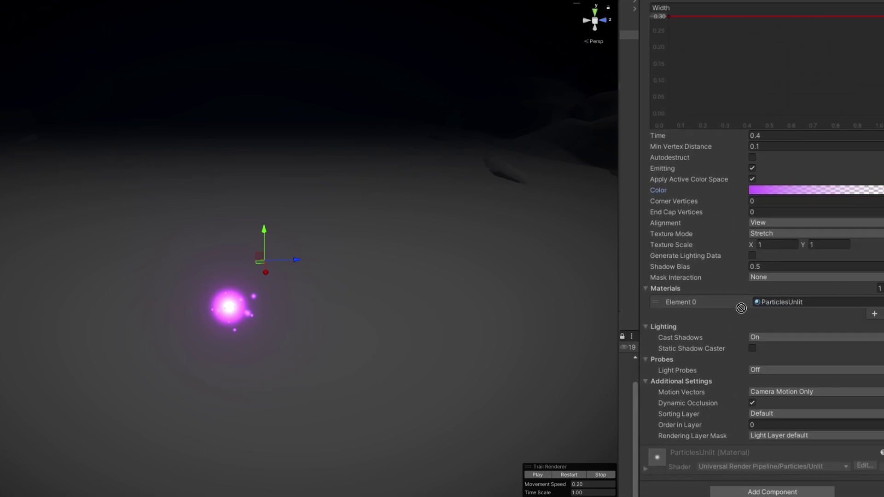
left_click_drag(778, 406, 783, 406)
scroll(781, 64, "up", 3)
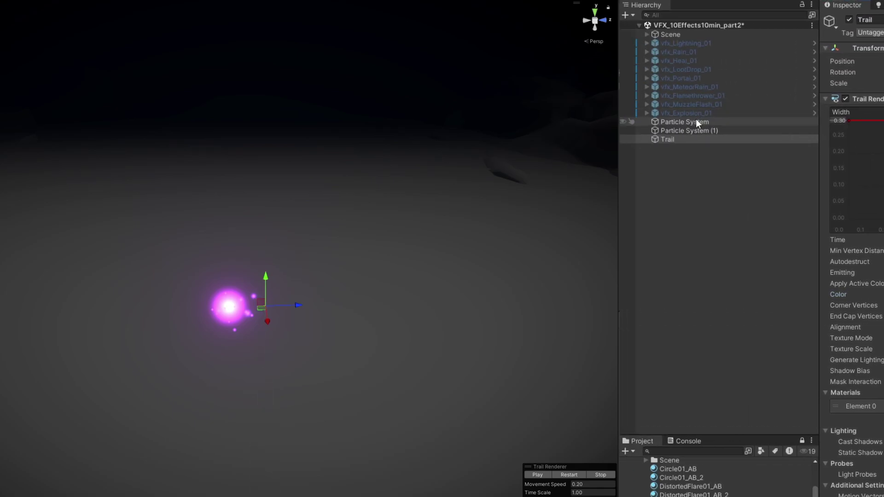
Step: Select both particle systems and the Trail and move them back and forth along the Z axis to preview the trail in motion
left_click(695, 121, "shift")
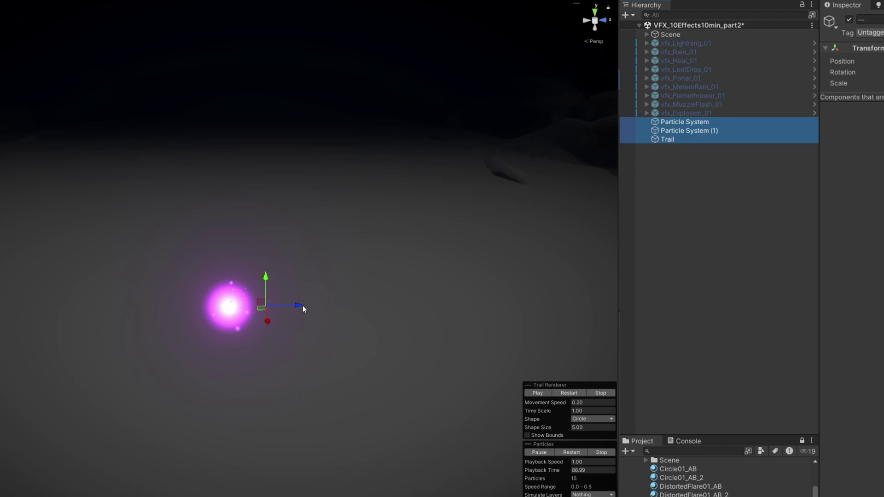
left_click_drag(300, 306, 64, 283)
left_click_drag(285, 289, 0, 289)
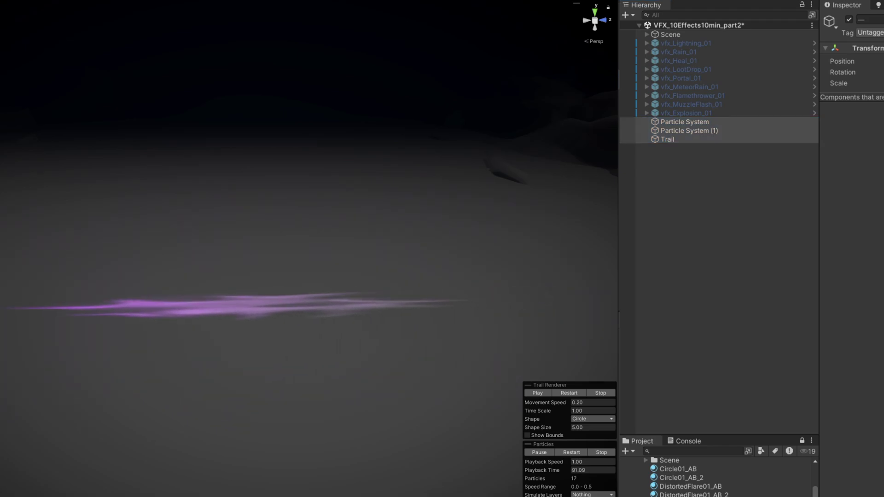
left_click_drag(255, 262, 485, 255)
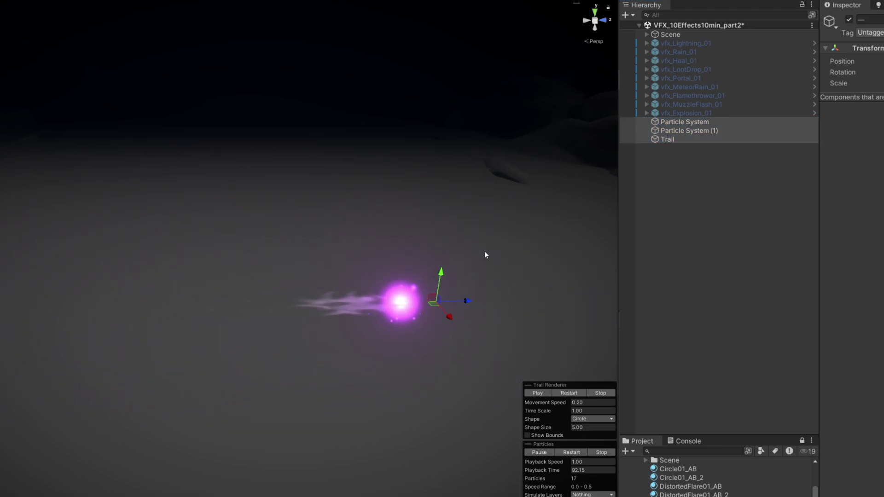
left_click(691, 131)
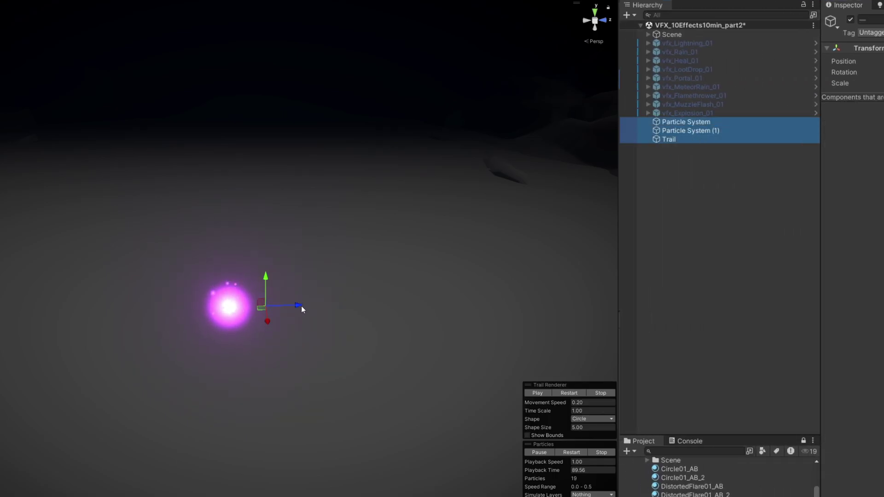
left_click_drag(303, 309, 378, 279)
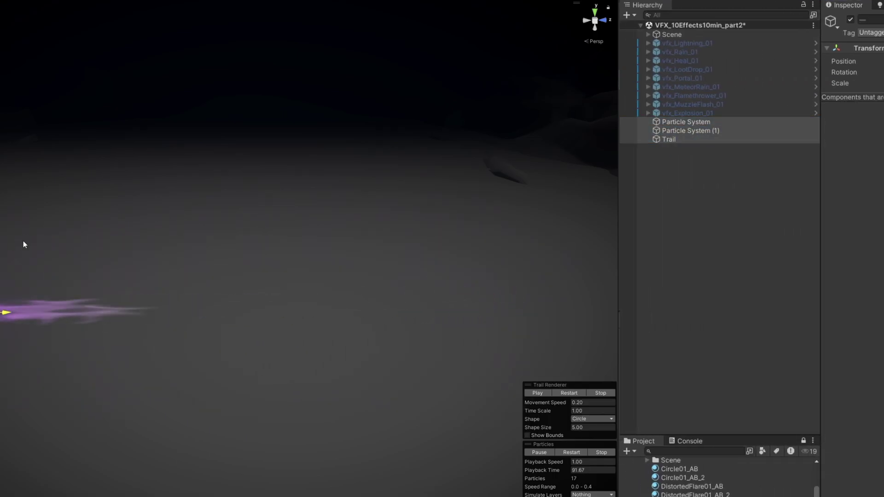
left_click_drag(258, 249, 44, 235)
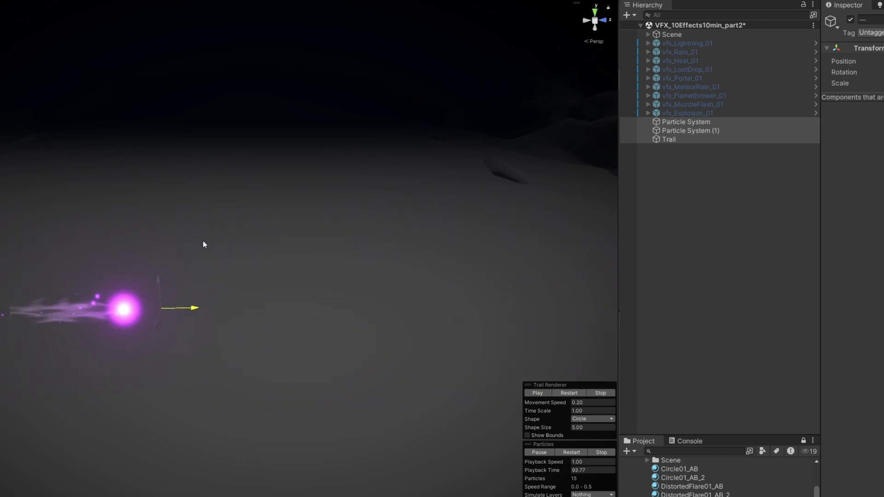